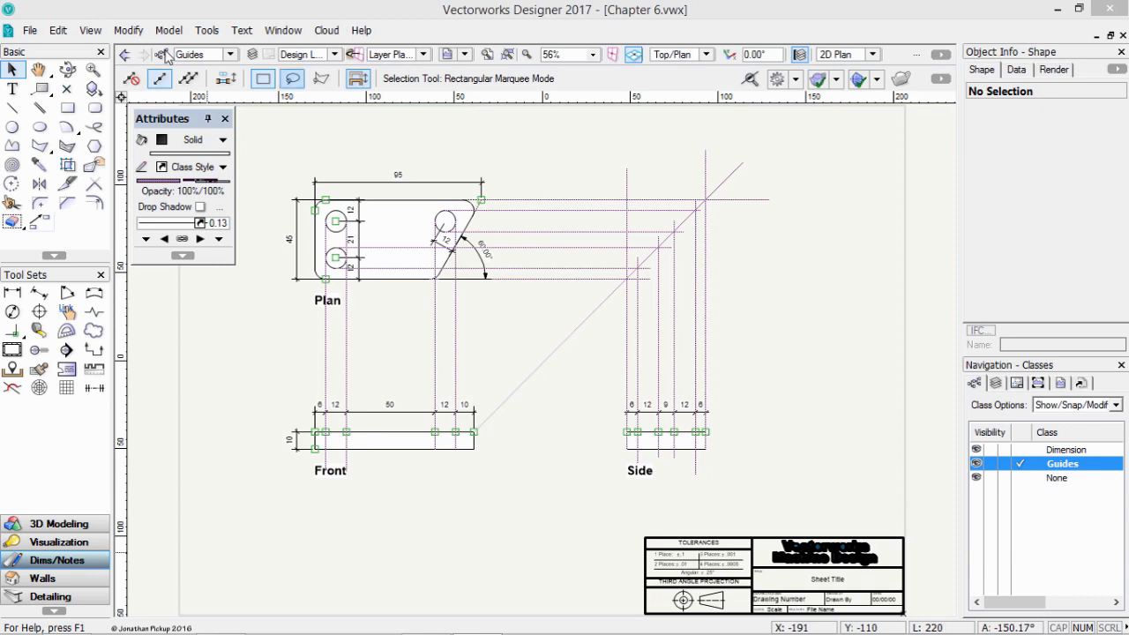
Create a new blank document.
left_click(29, 32)
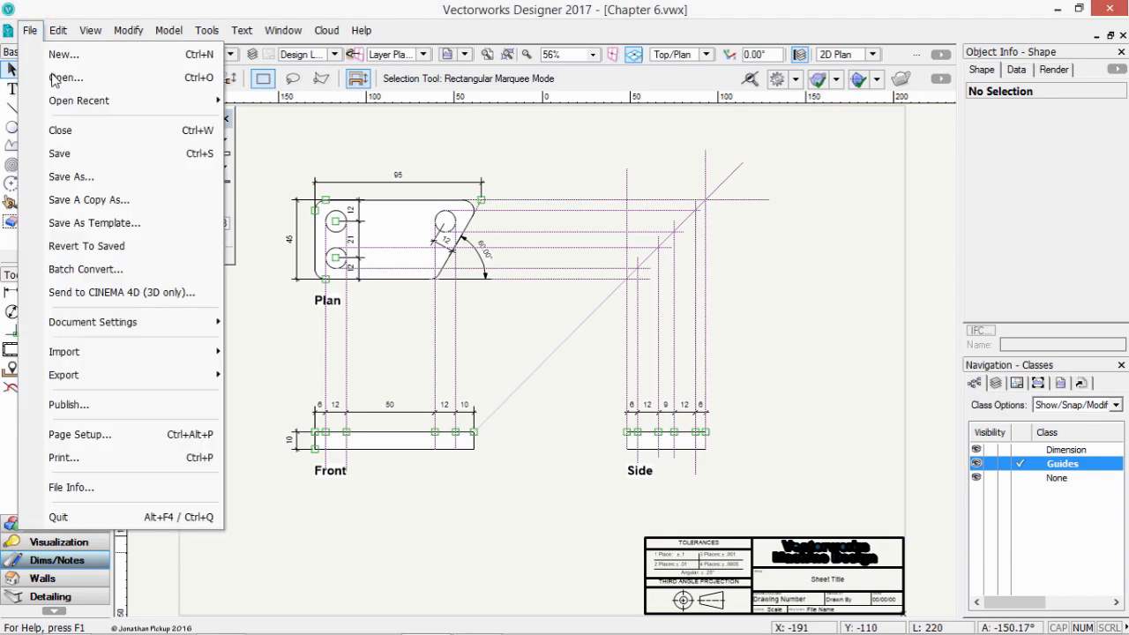
left_click(69, 56)
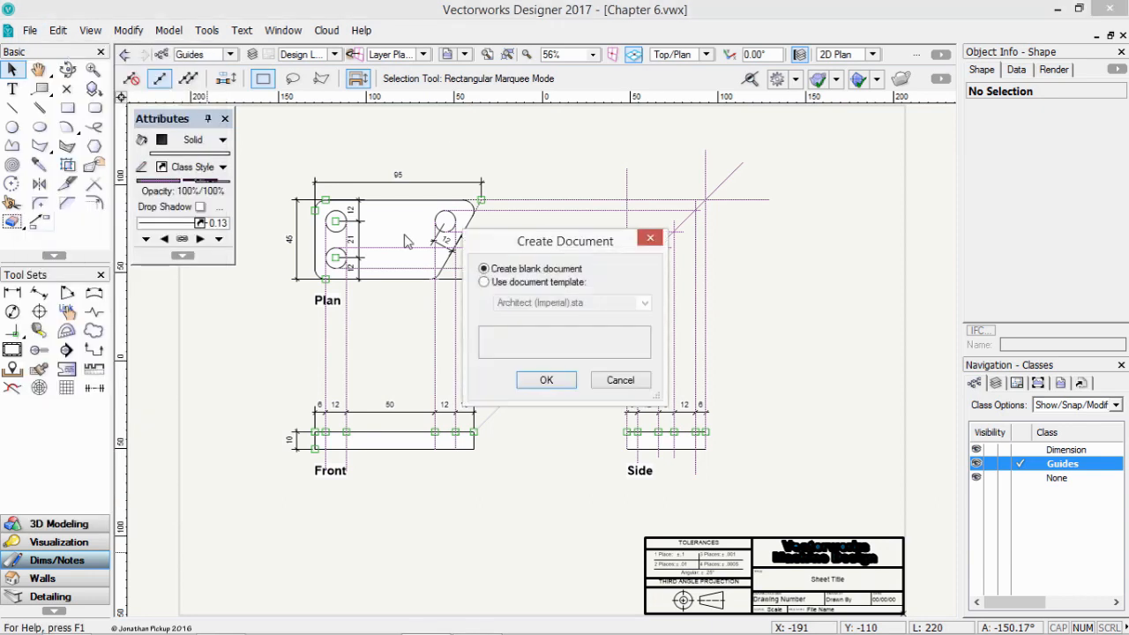
left_click(540, 380)
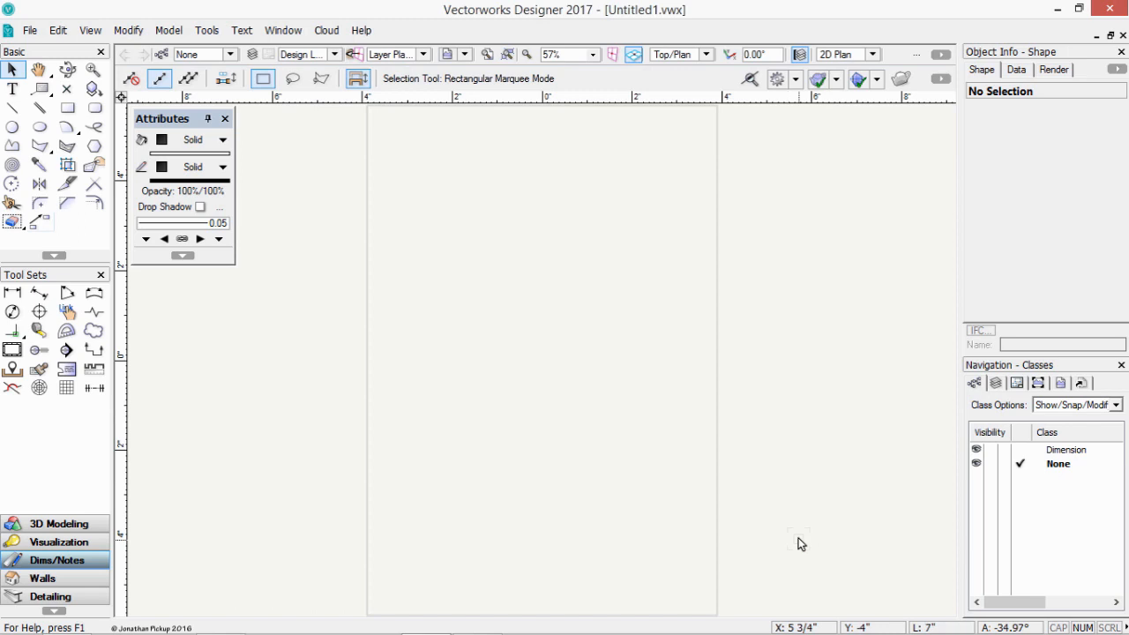
Set up the page for the Brother MFC-6490CW printer with A3 paper in landscape orientation.
left_click(31, 32)
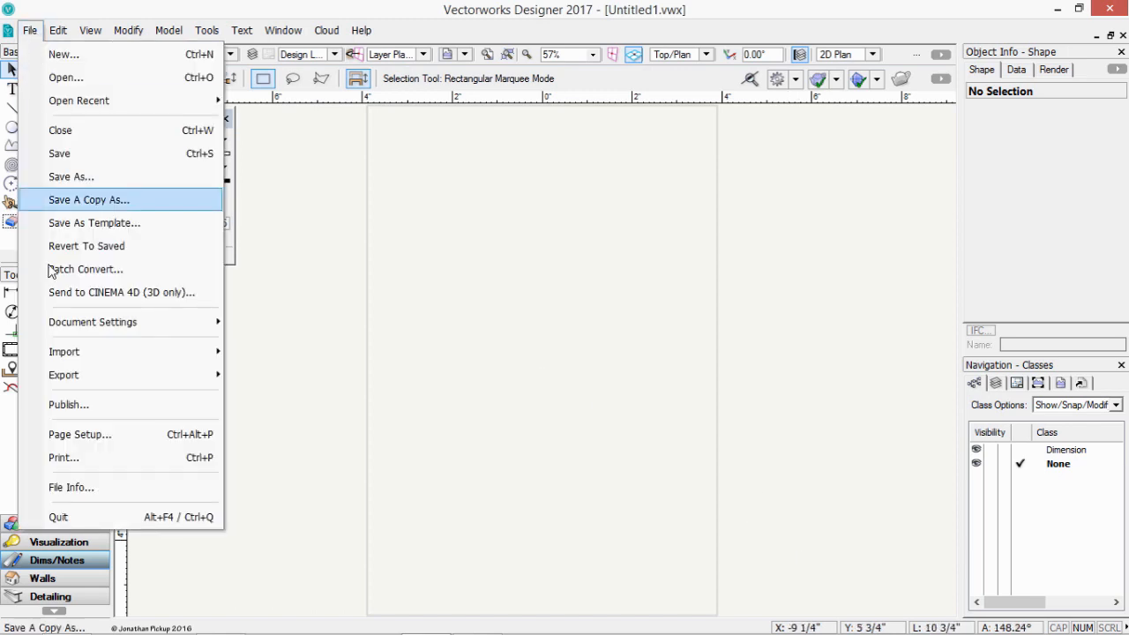
left_click(77, 433)
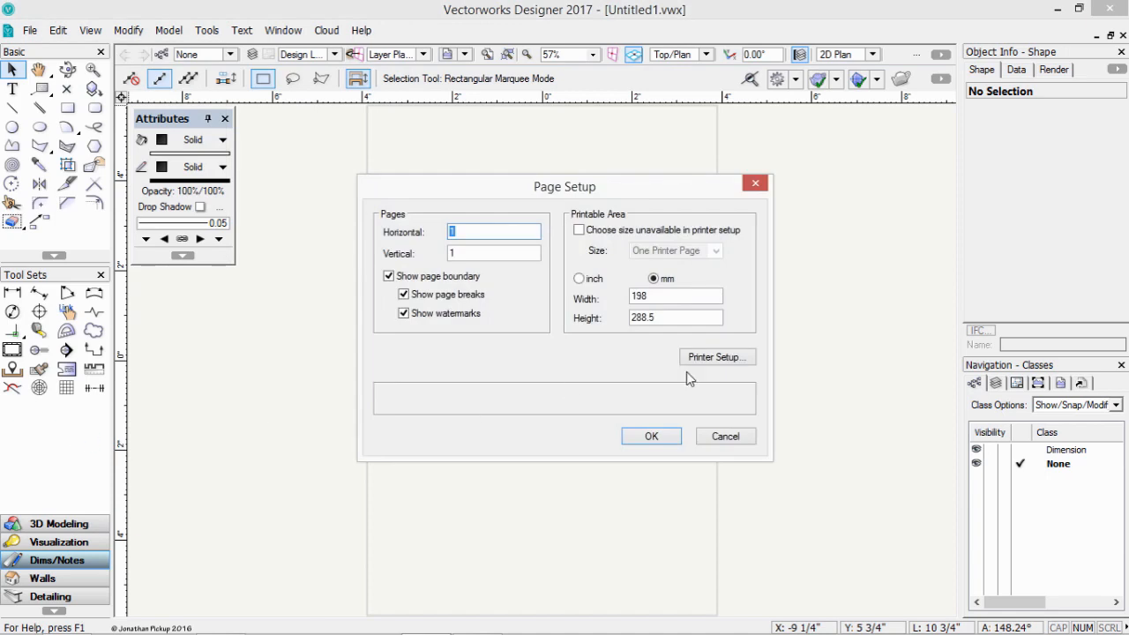
left_click(719, 361)
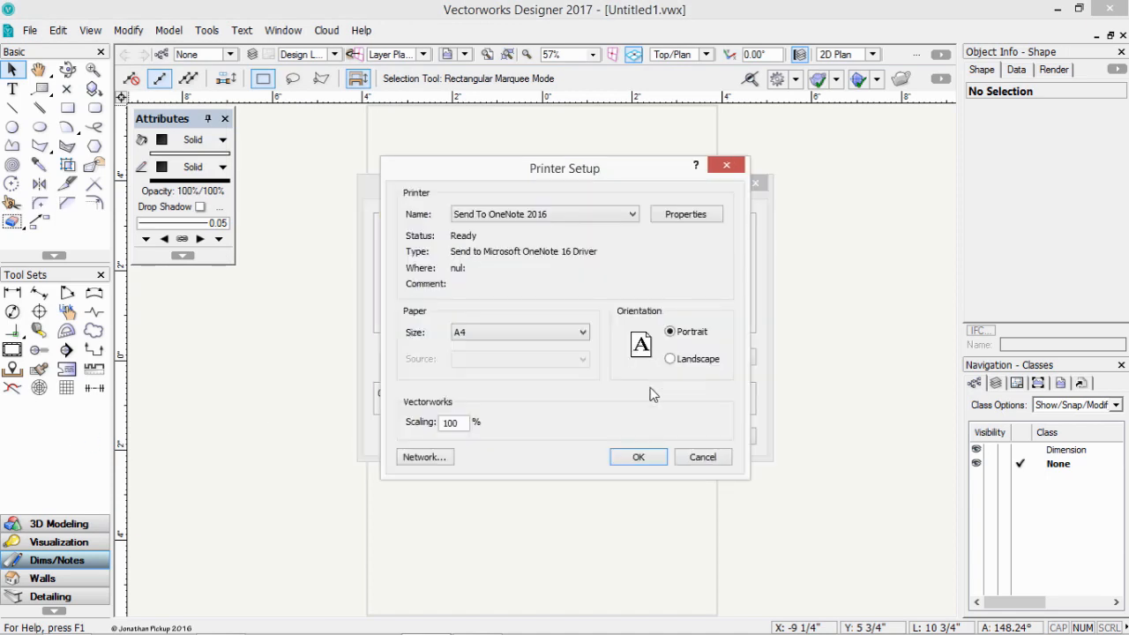
left_click(630, 217)
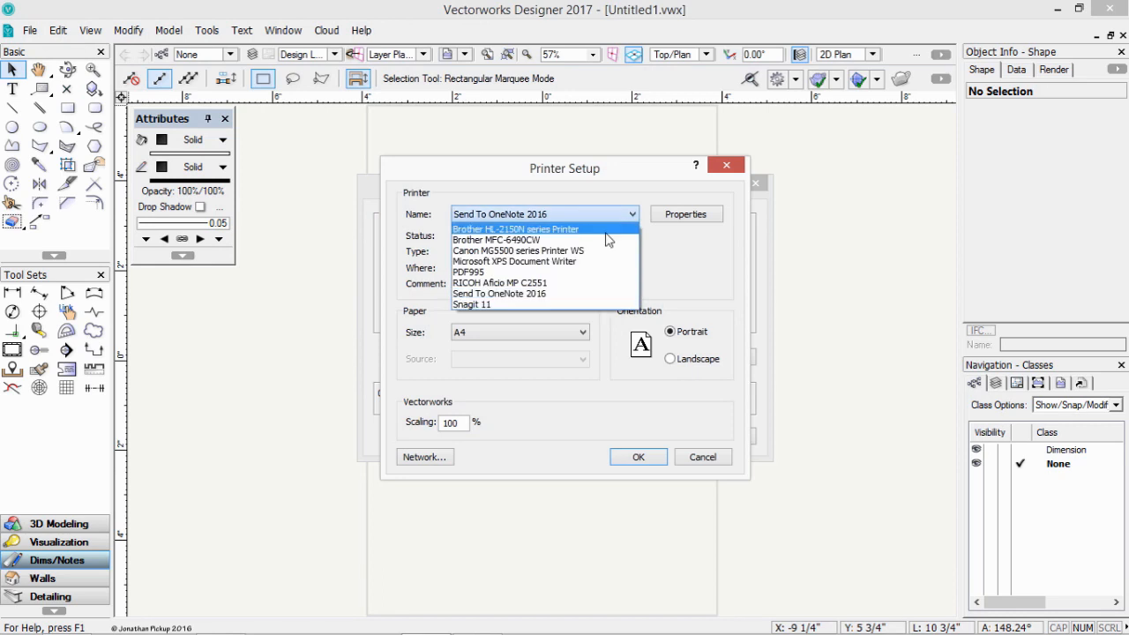
left_click(608, 237)
left_click(582, 332)
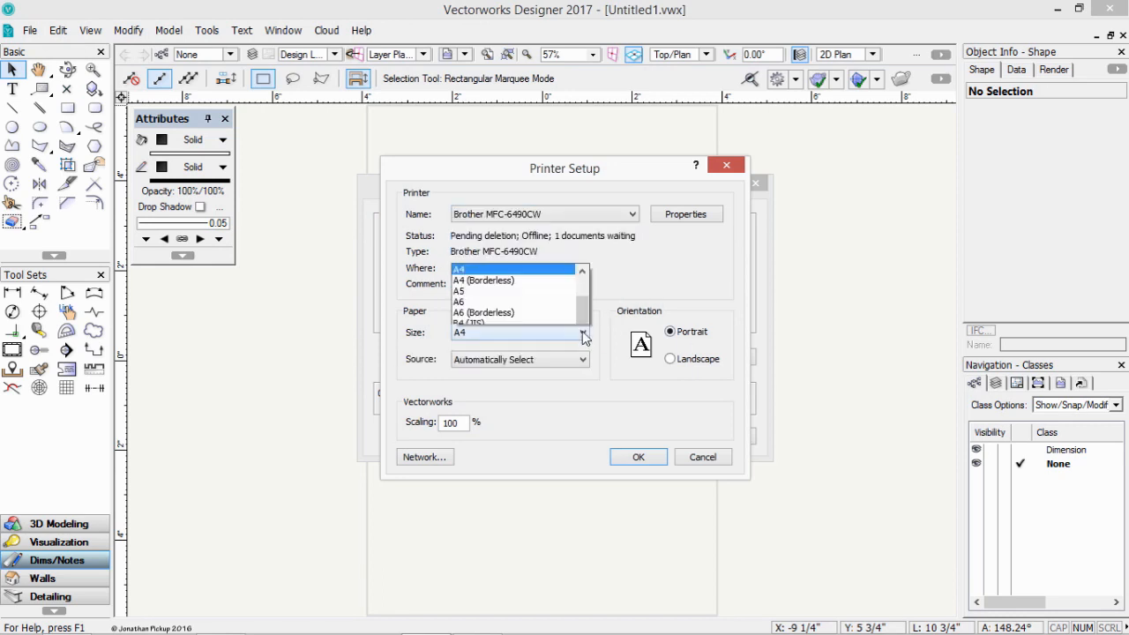
left_click_drag(586, 227, 587, 214)
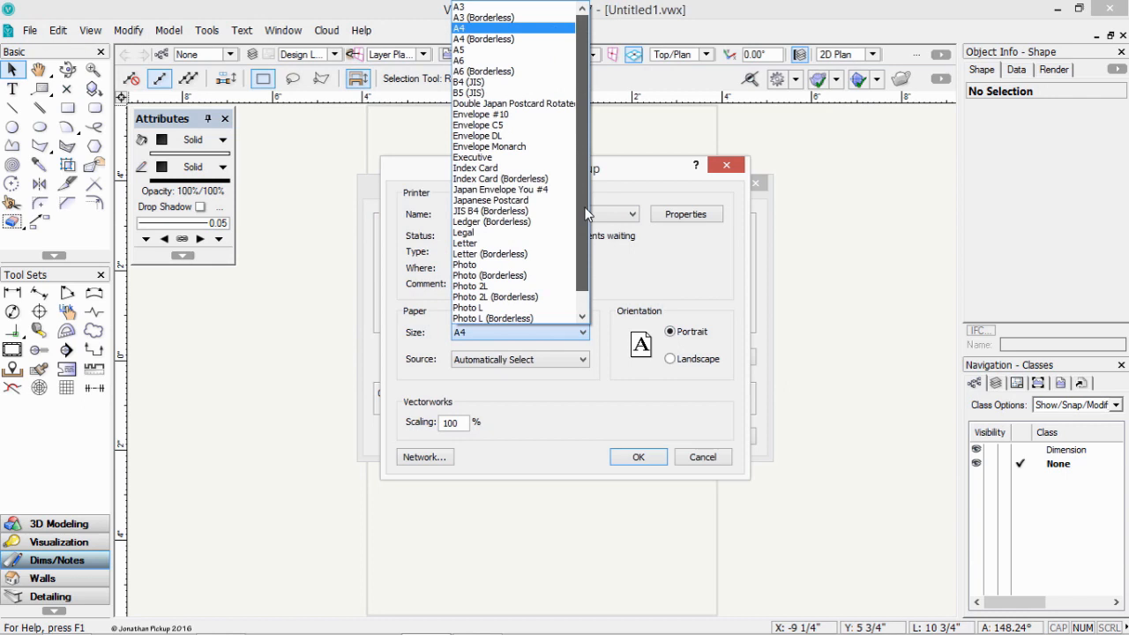
left_click(507, 14)
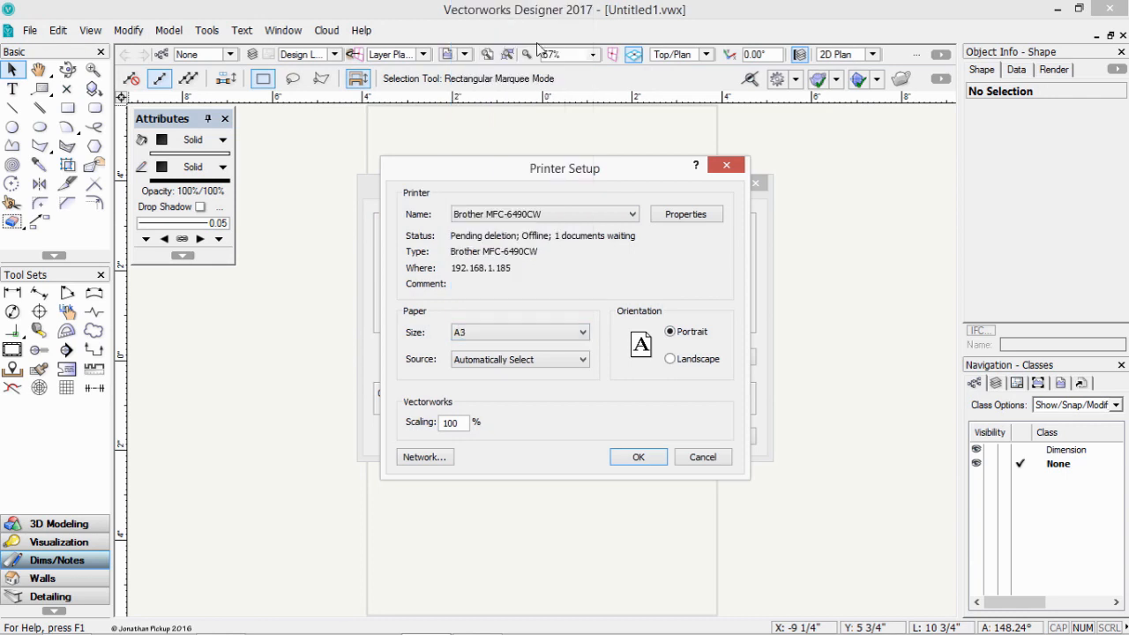
left_click(687, 363)
left_click(639, 456)
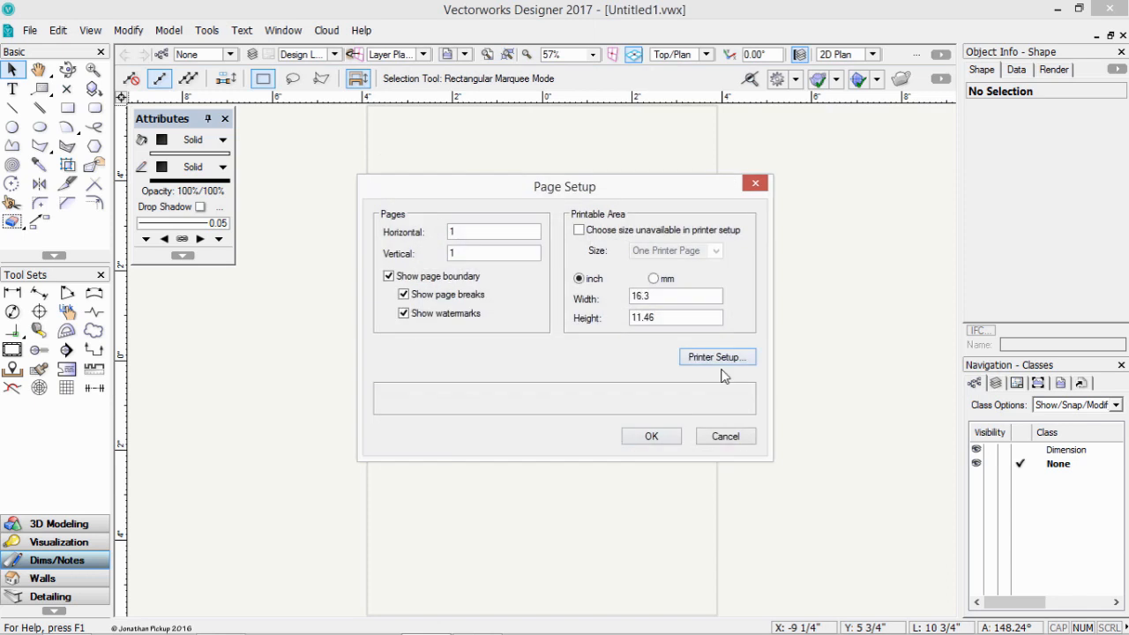
left_click(646, 435)
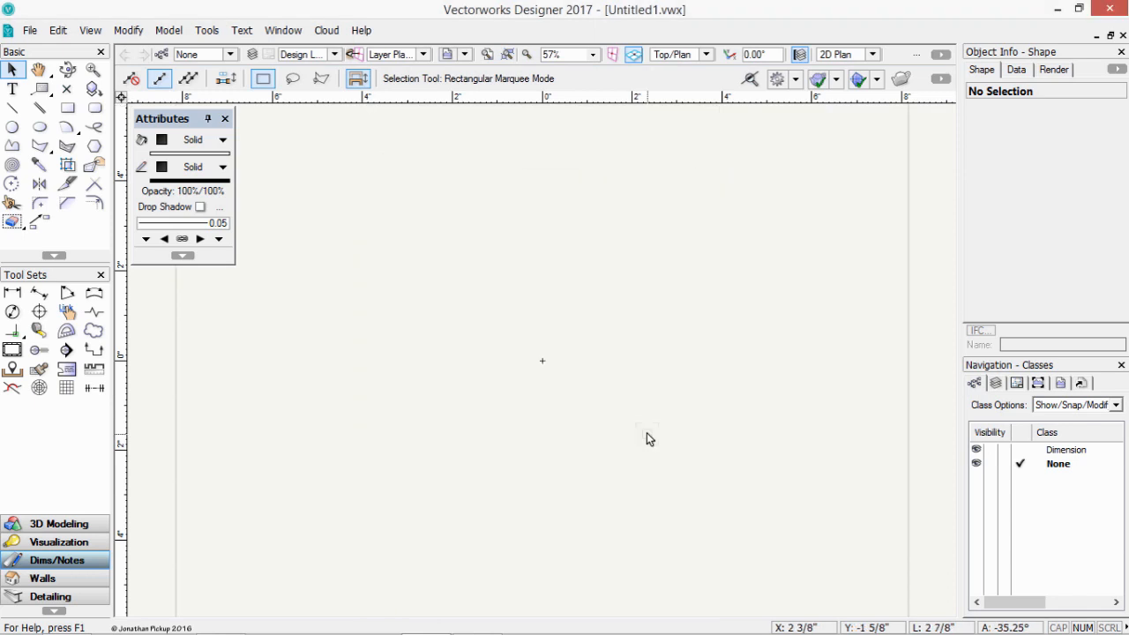
Set the document's length units to Inches and turn on the unit mark display.
left_click(36, 32)
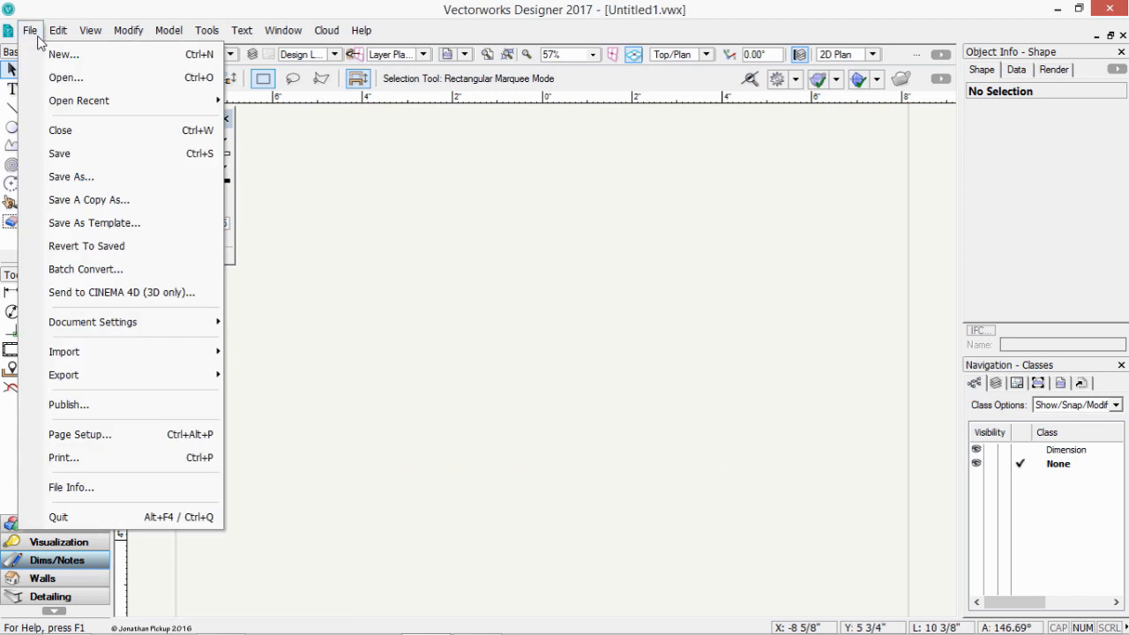
mouse_move(157, 321)
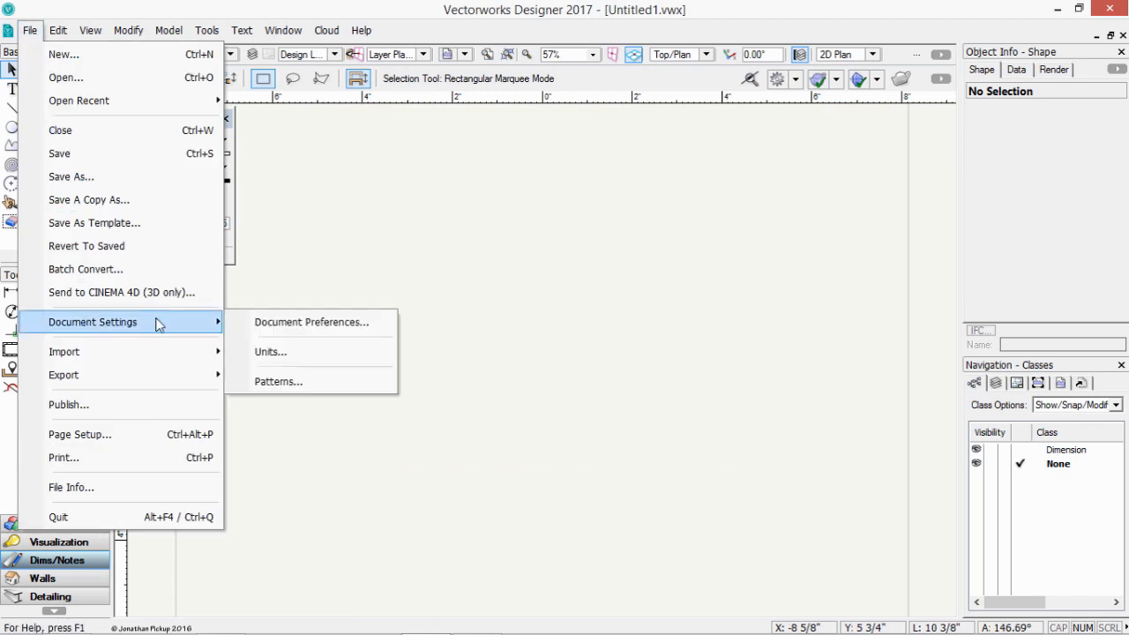
left_click(305, 353)
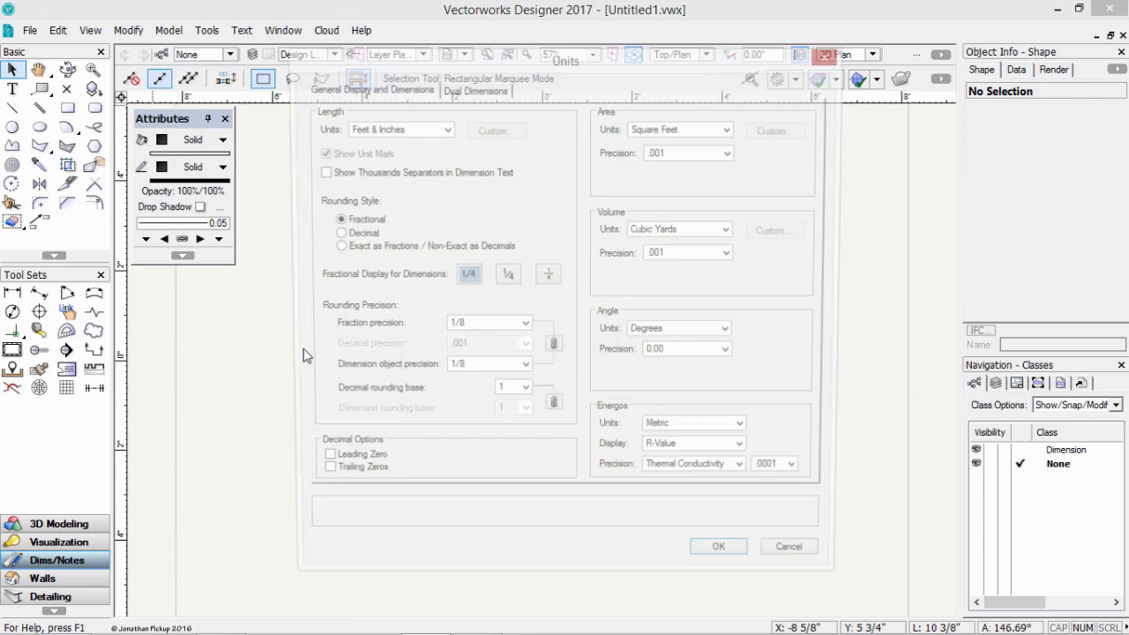
left_click(409, 129)
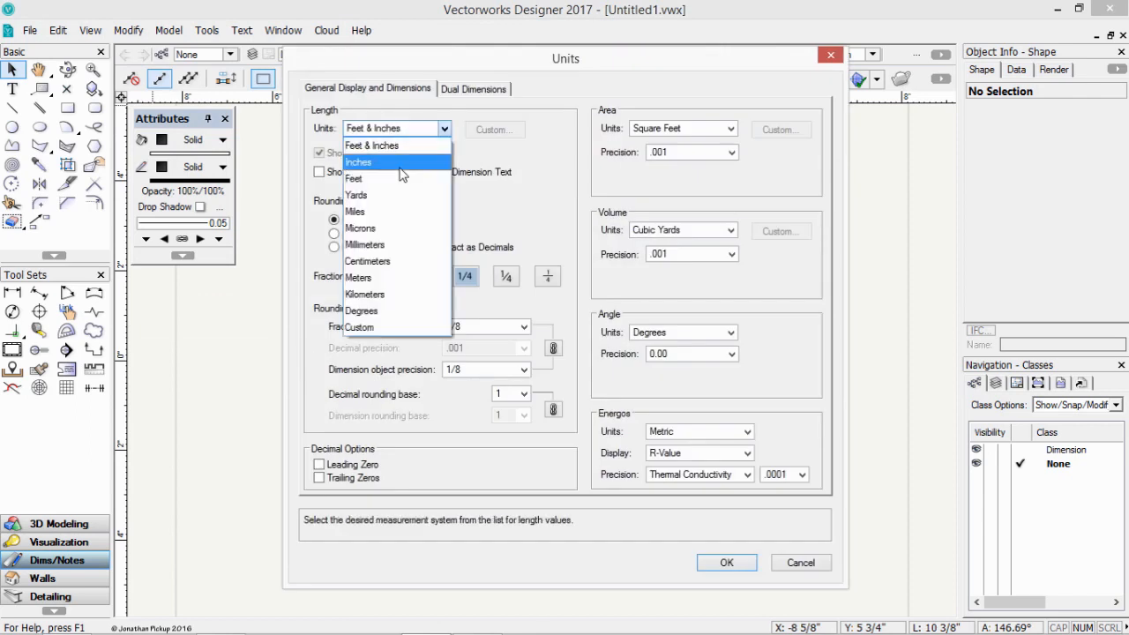
left_click(400, 166)
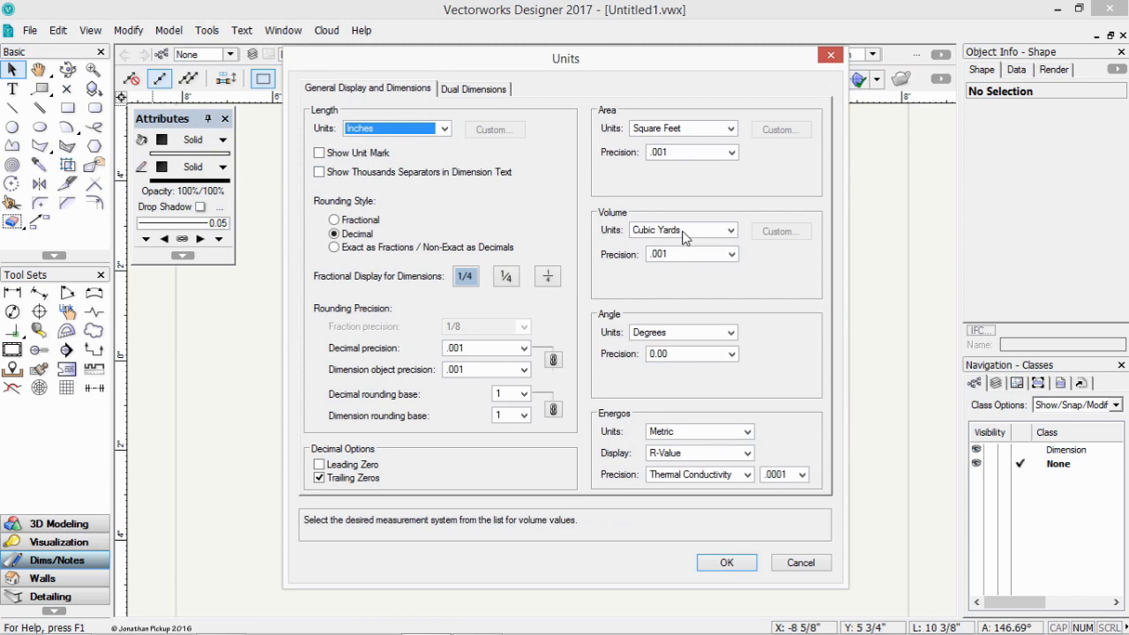
left_click(412, 133)
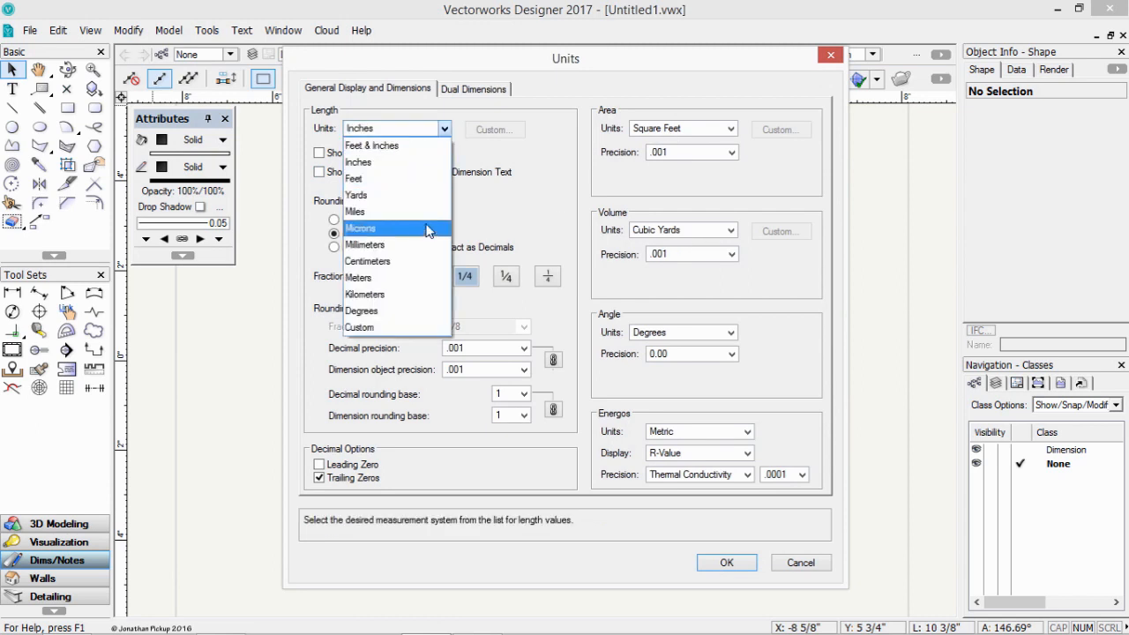
left_click(499, 148)
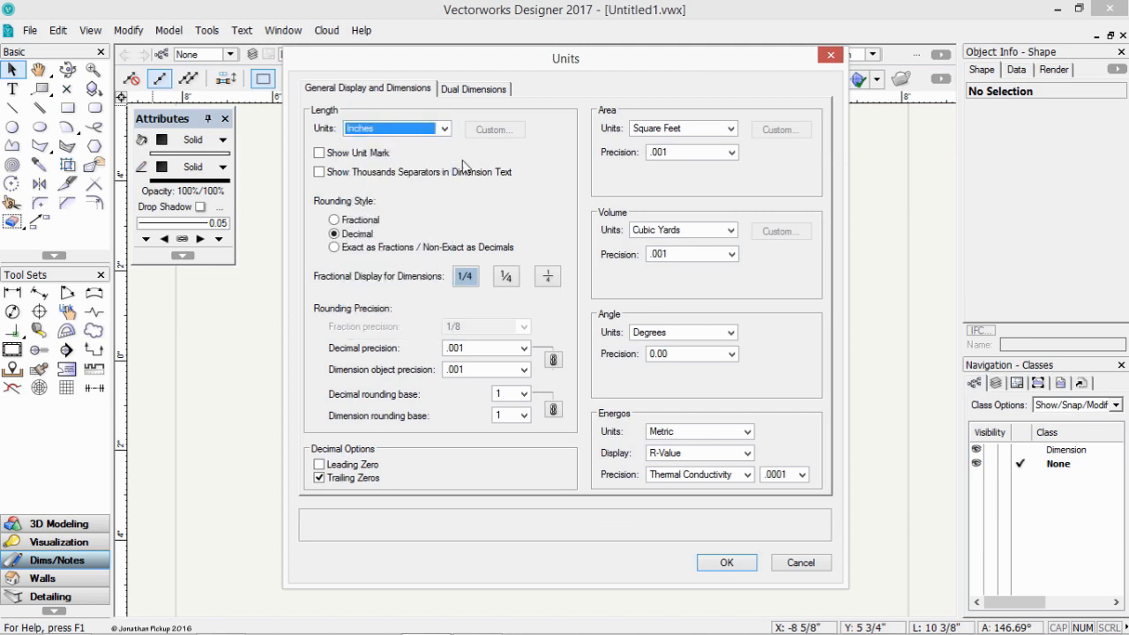
left_click(364, 154)
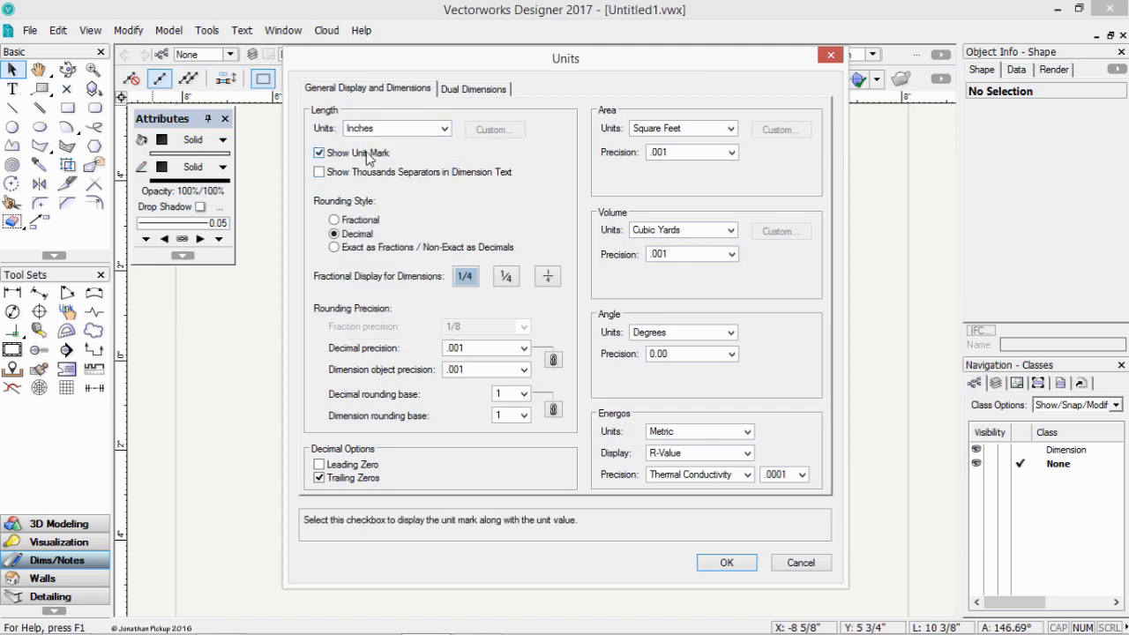
Use fractional rounding with a fraction precision of 1/16 and a dimension object precision of 1/4, and accept the units settings.
left_click(335, 221)
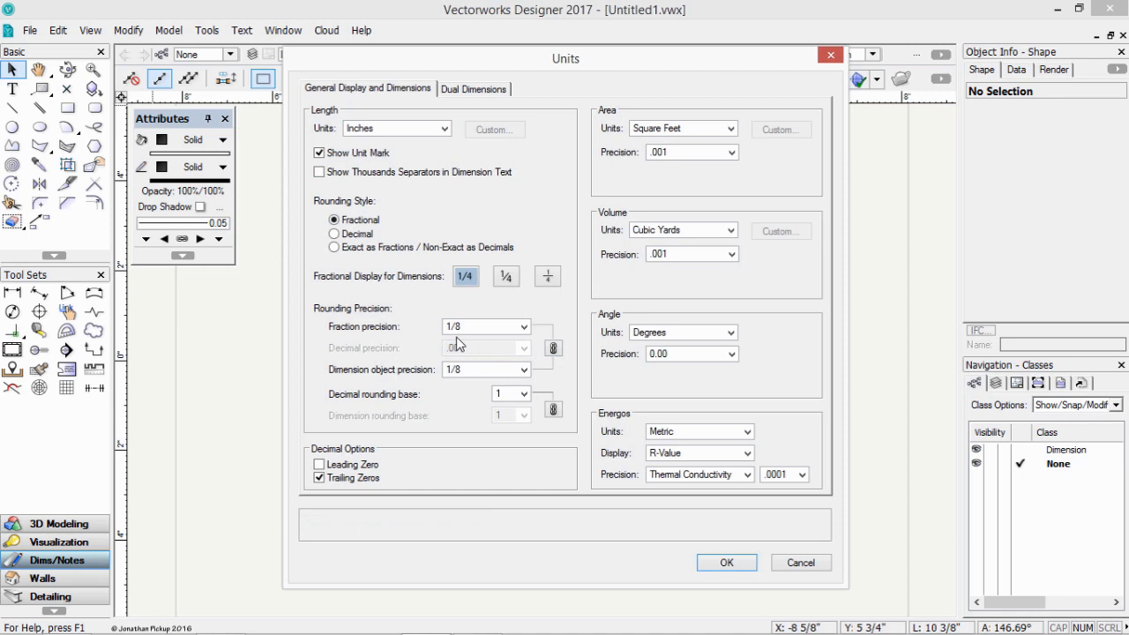
left_click(524, 328)
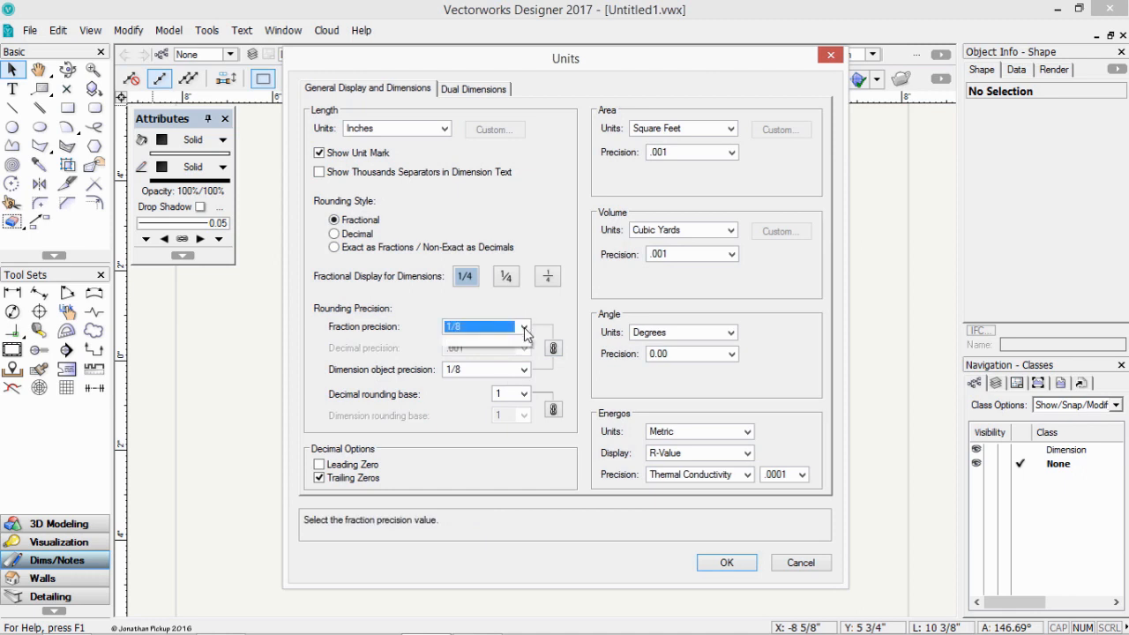
left_click(481, 413)
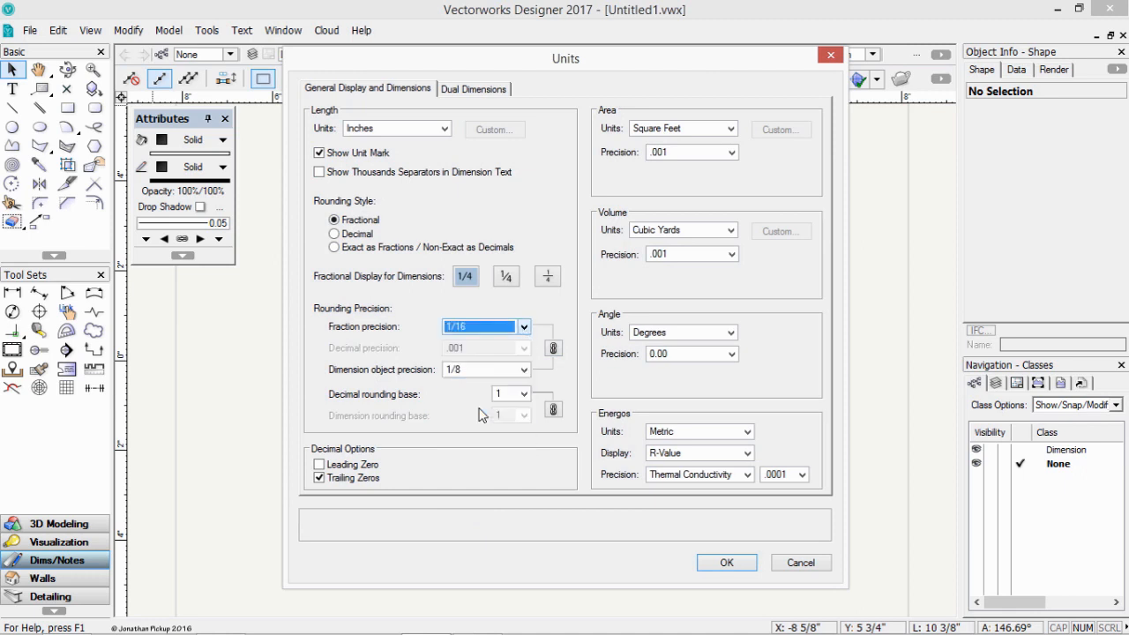
left_click(523, 371)
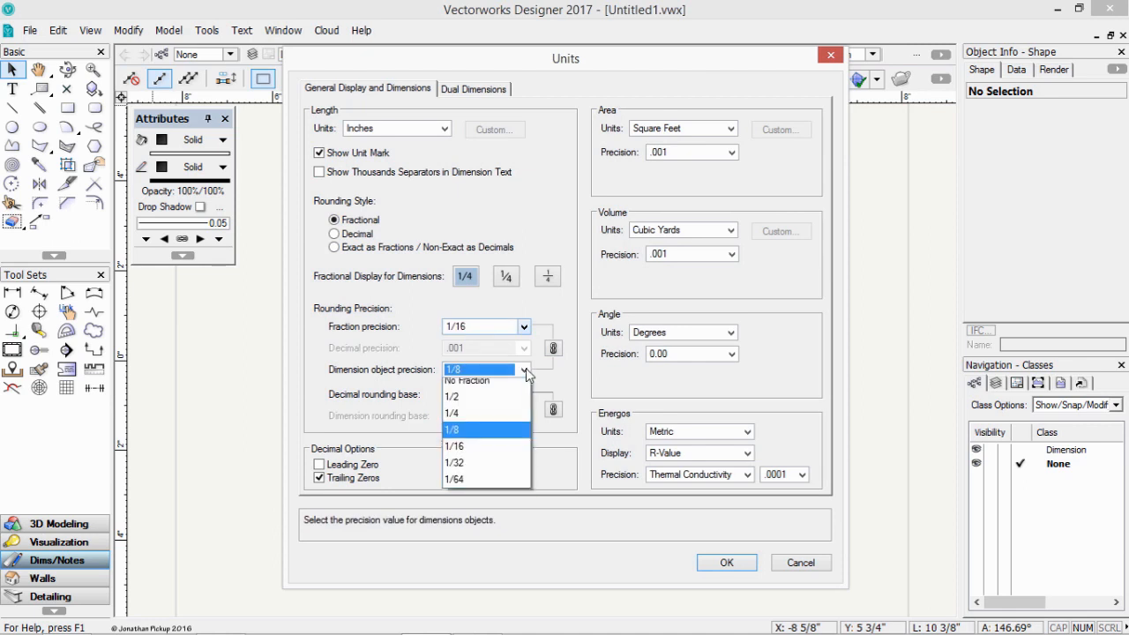
left_click(481, 419)
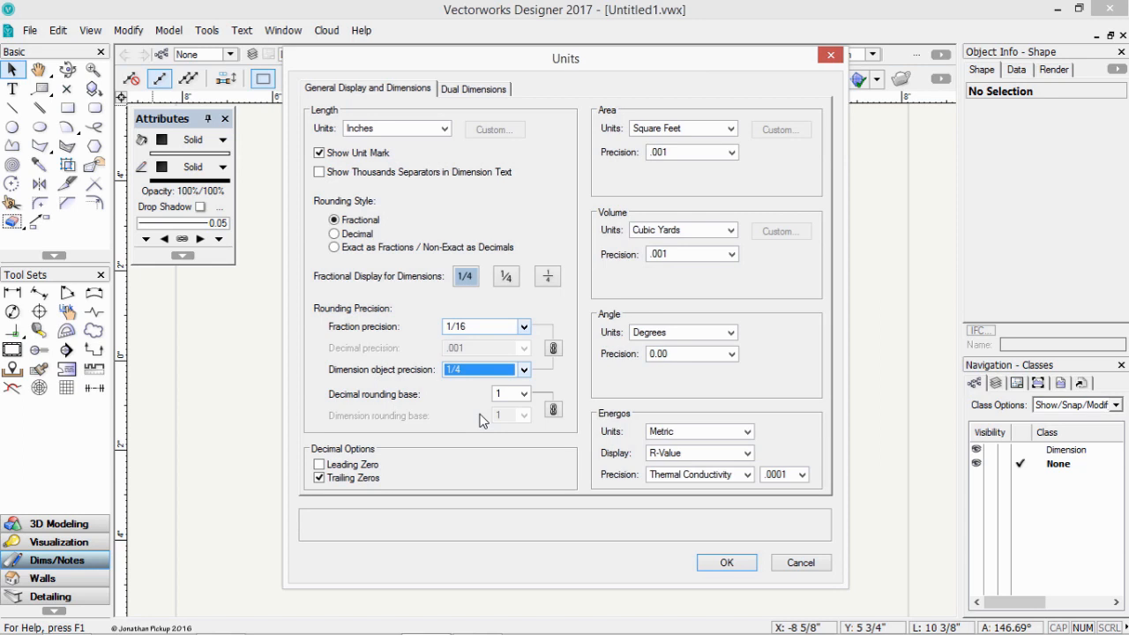
left_click(728, 563)
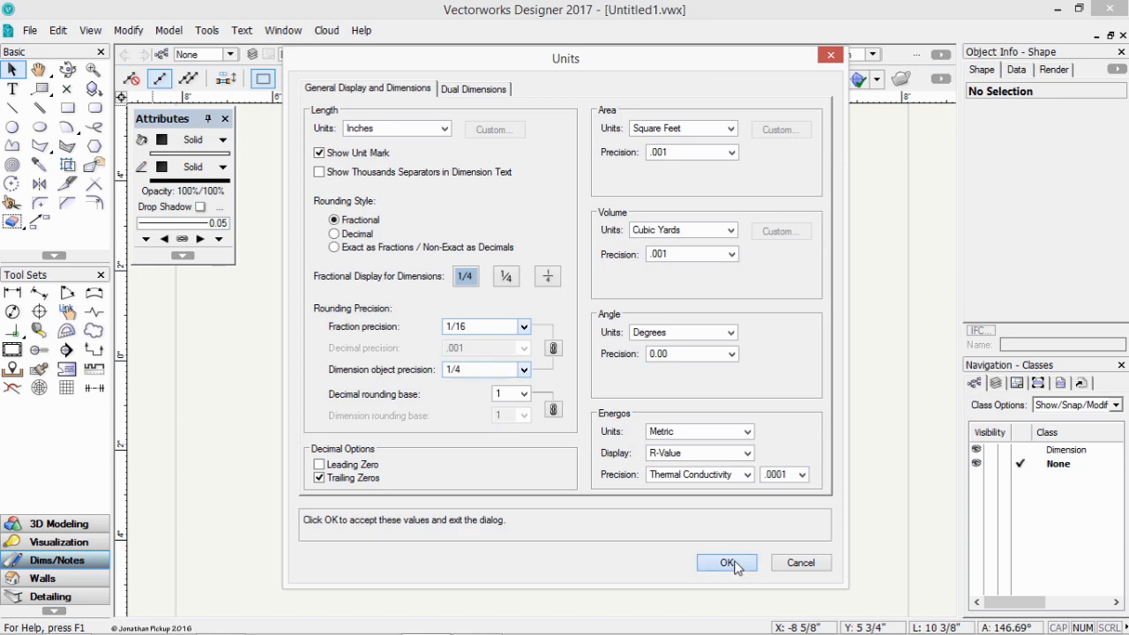
Check the active layer's scale and accept it at 1:1.
right_click(586, 281)
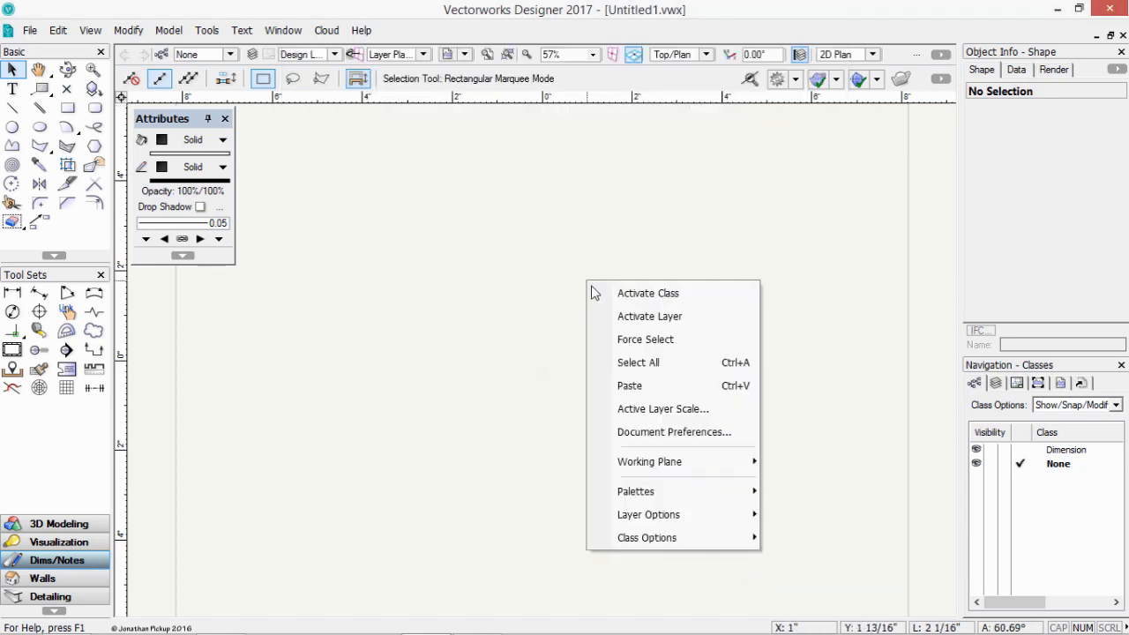
left_click(619, 409)
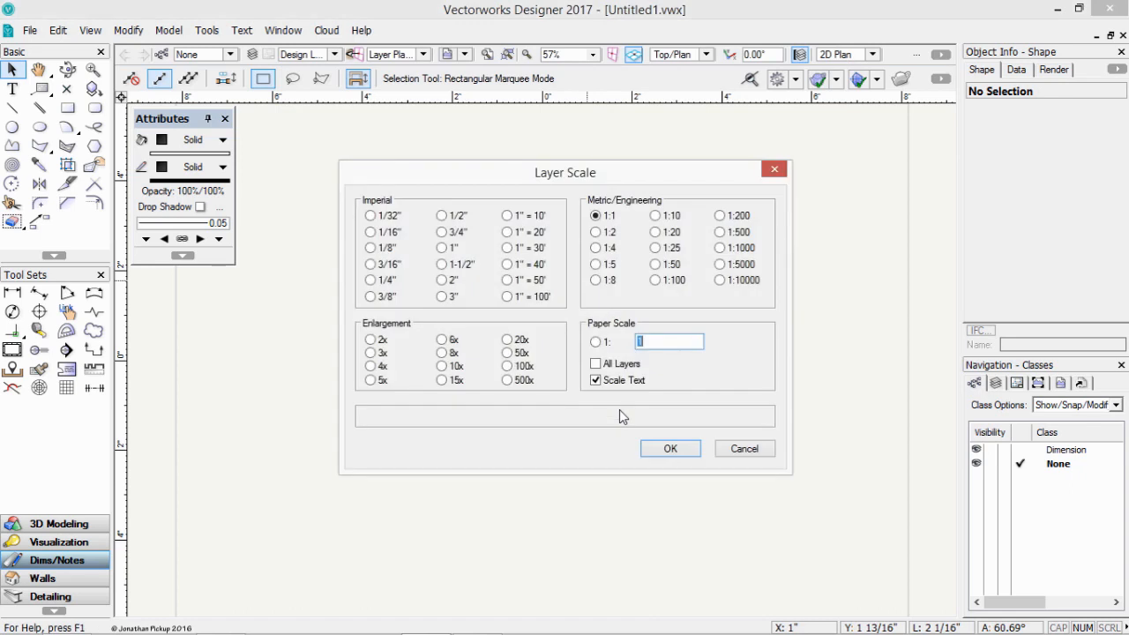
left_click(659, 448)
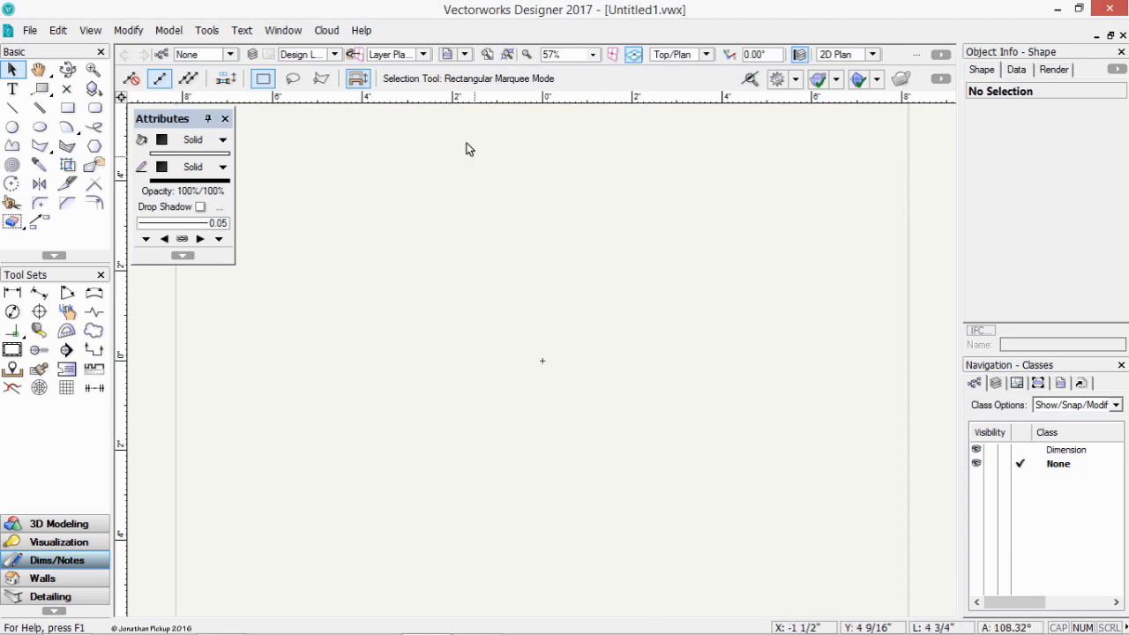
Turn on the grid display in the Grid category of the SmartCursor settings.
left_click(208, 31)
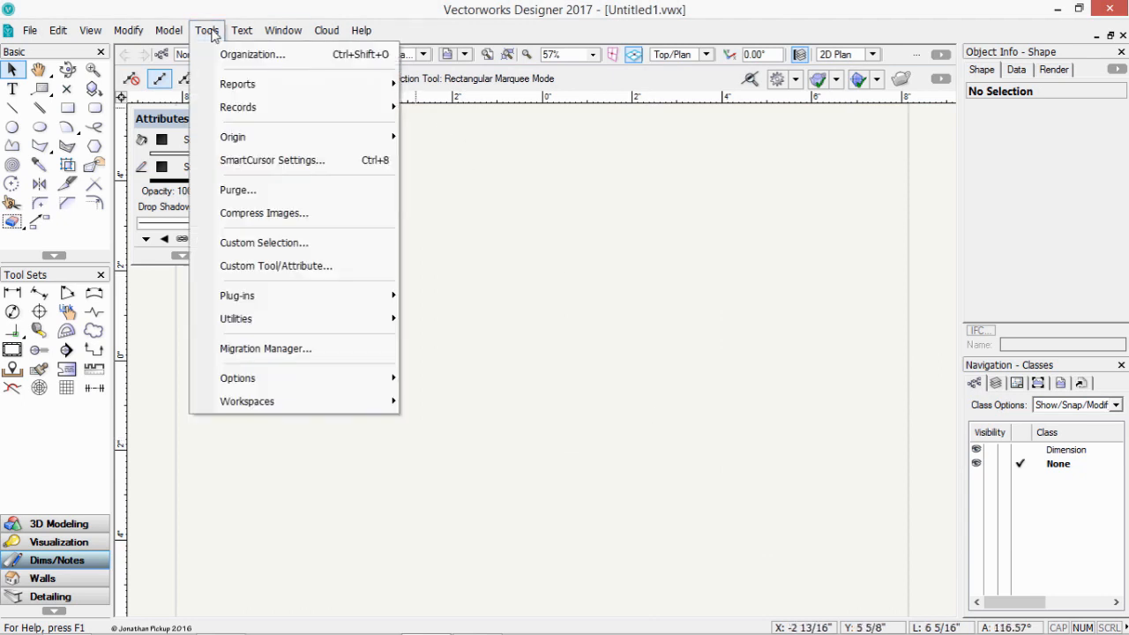
left_click(231, 167)
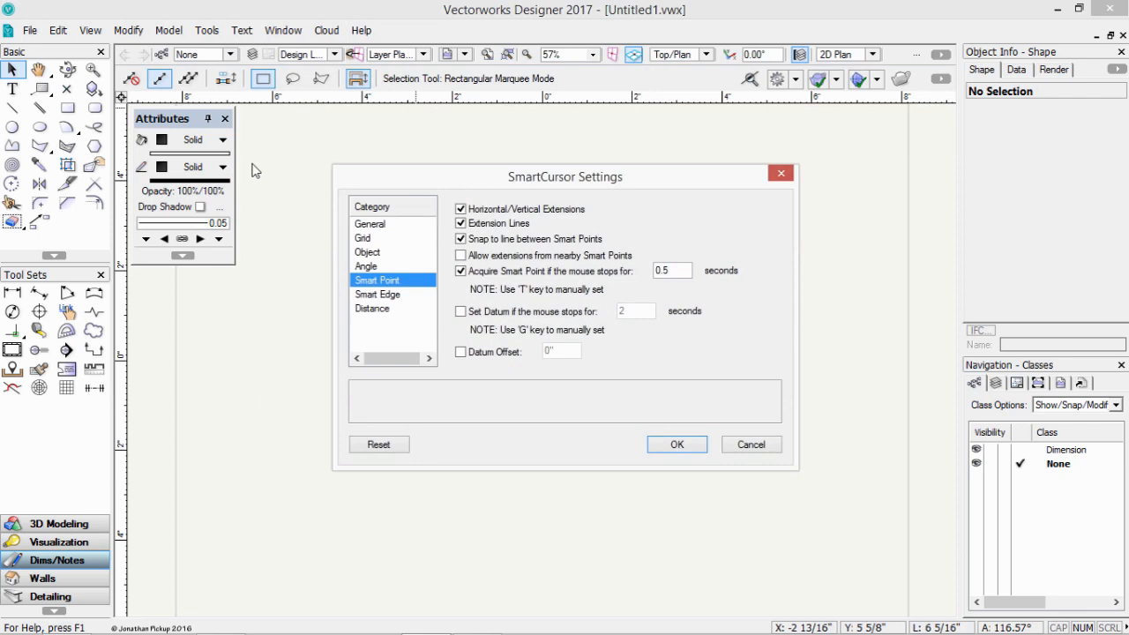
left_click(363, 238)
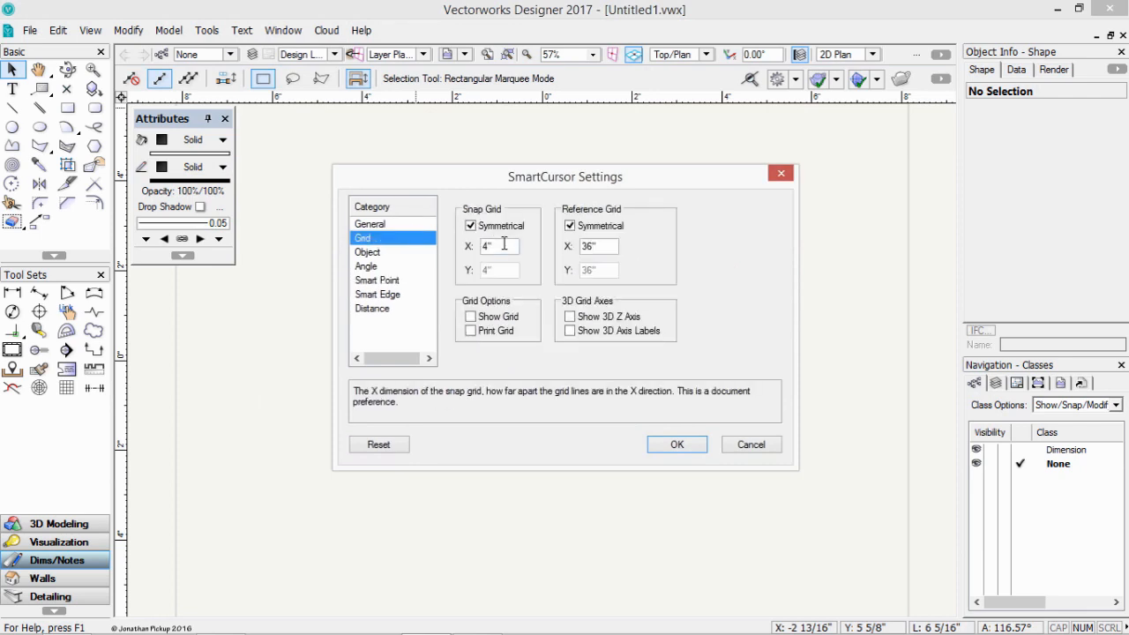
left_click_drag(503, 244, 459, 246)
left_click(486, 319)
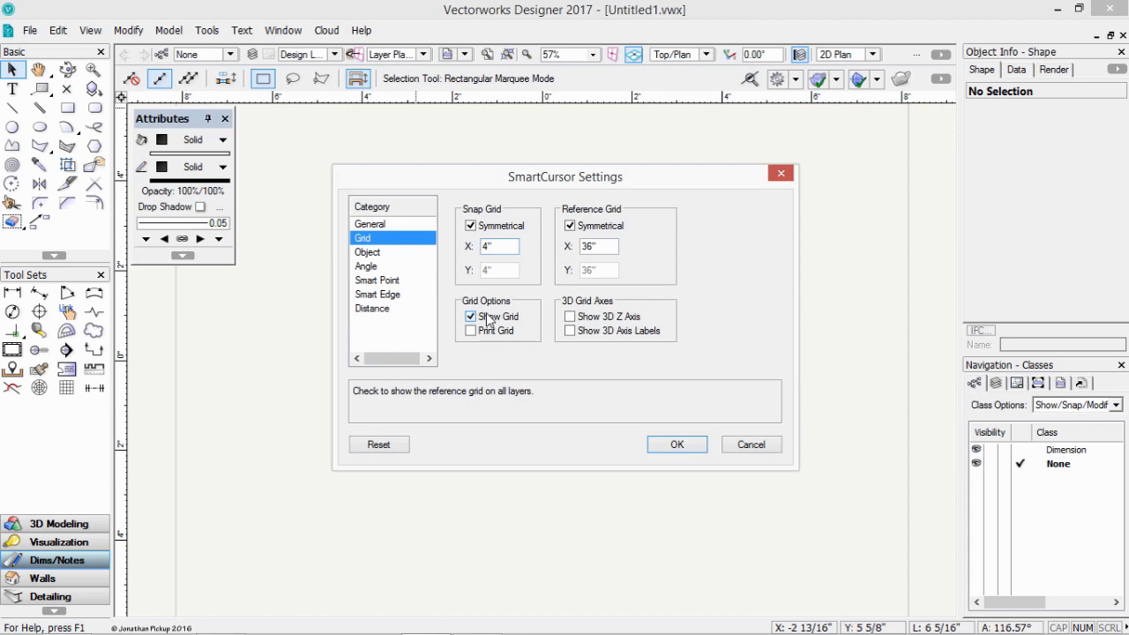
Check the Object and Smart Point snapping options, including the Smart Point acquisition delay, and accept the SmartCursor settings.
left_click(378, 253)
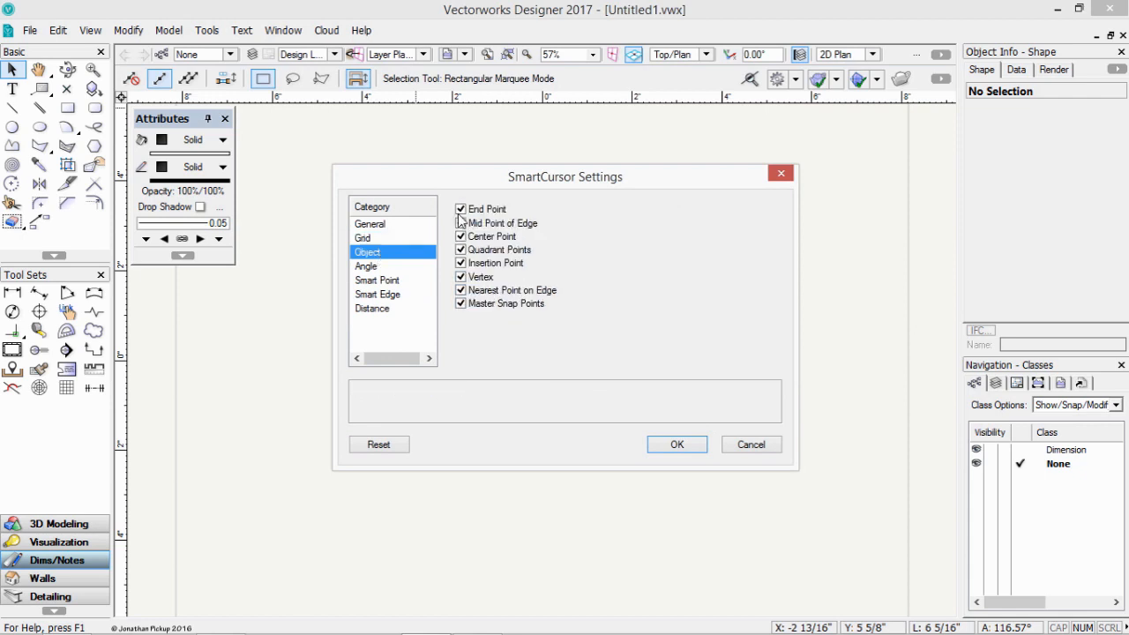
left_click(381, 280)
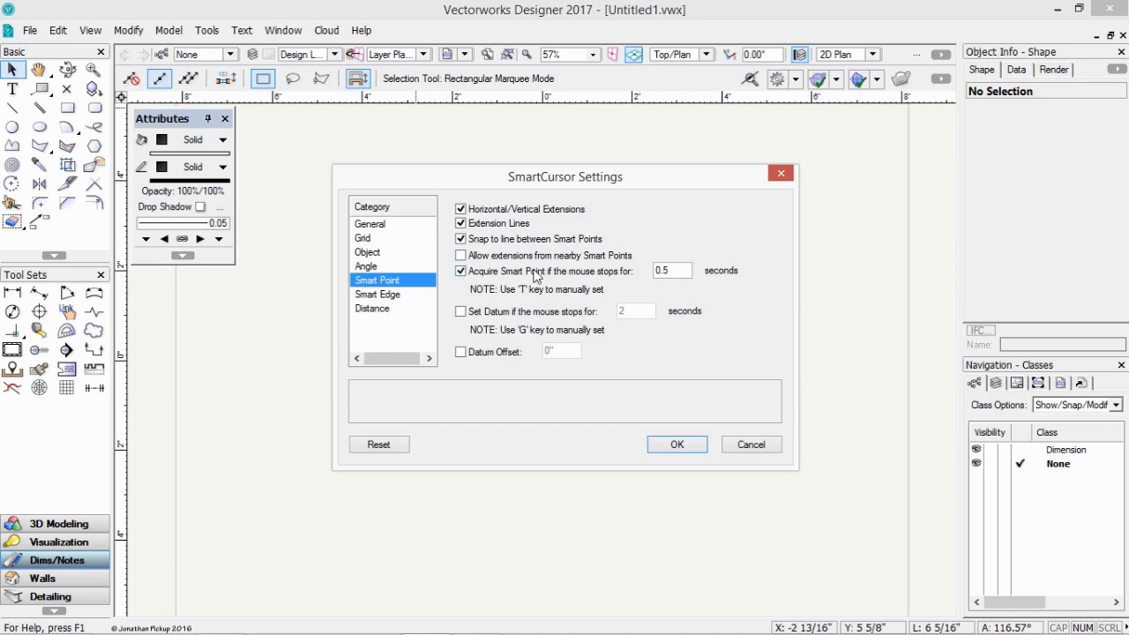
left_click(668, 269)
left_click(679, 446)
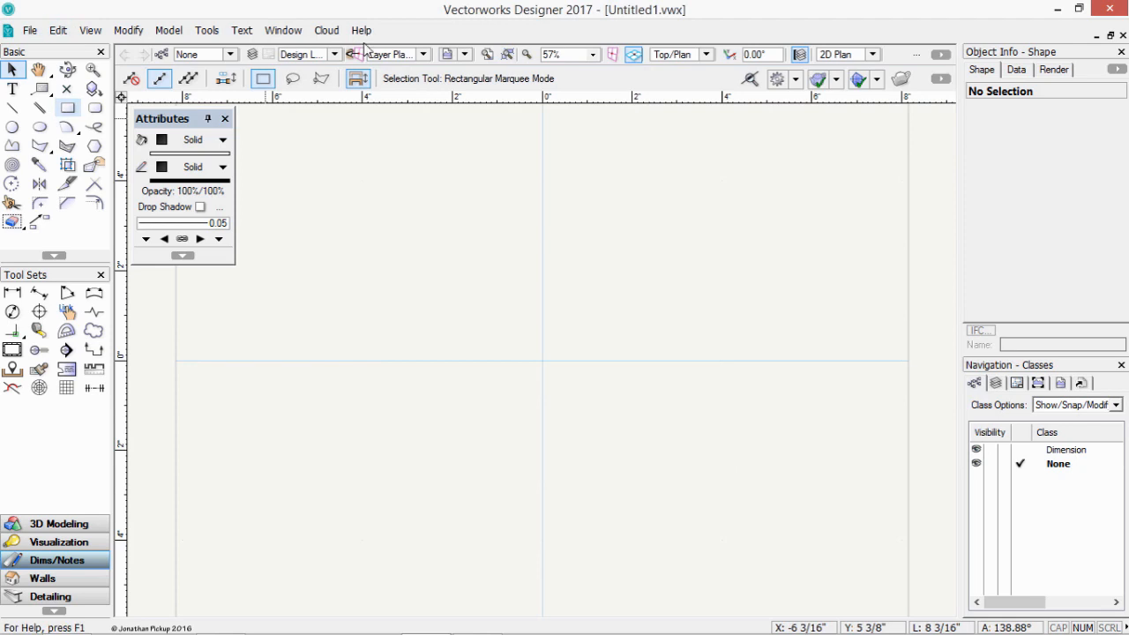
Create a rectangle 95 mm wide and 45 mm high, placing its top-left corner at about X -4 7/8", Y 3 1/2".
left_click(68, 108)
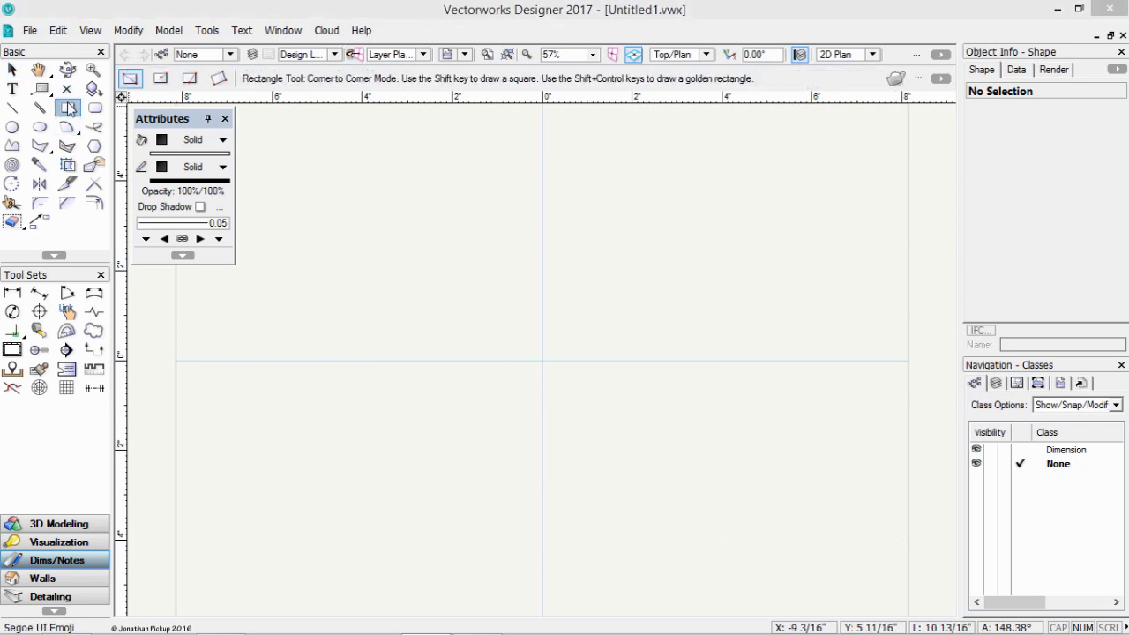
double_click(68, 109)
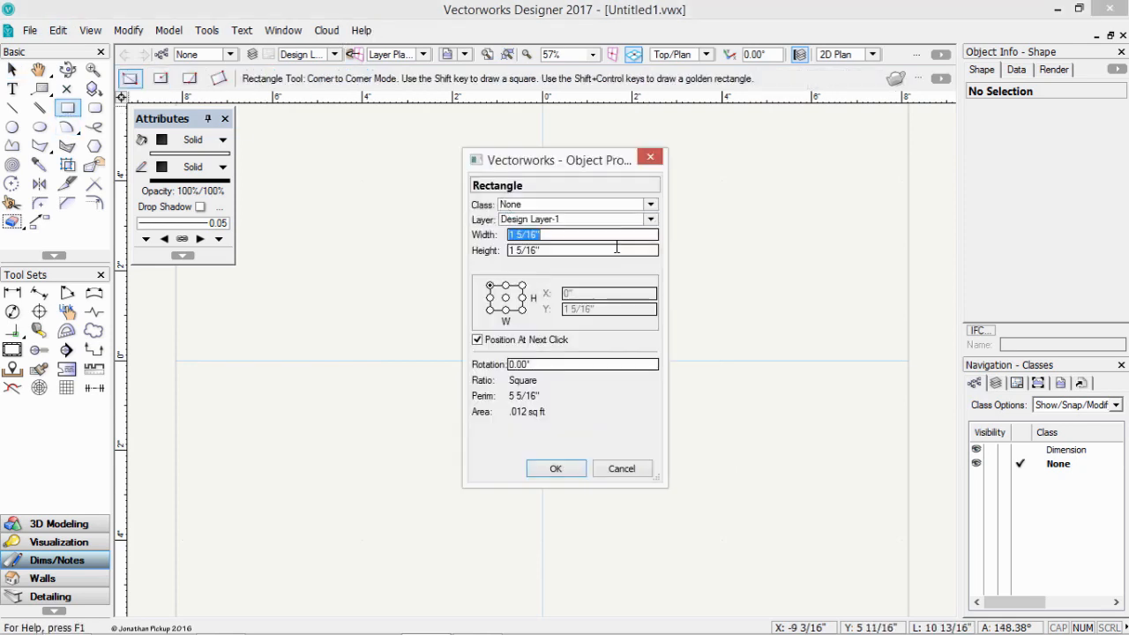
type("95mm")
key("Tab")
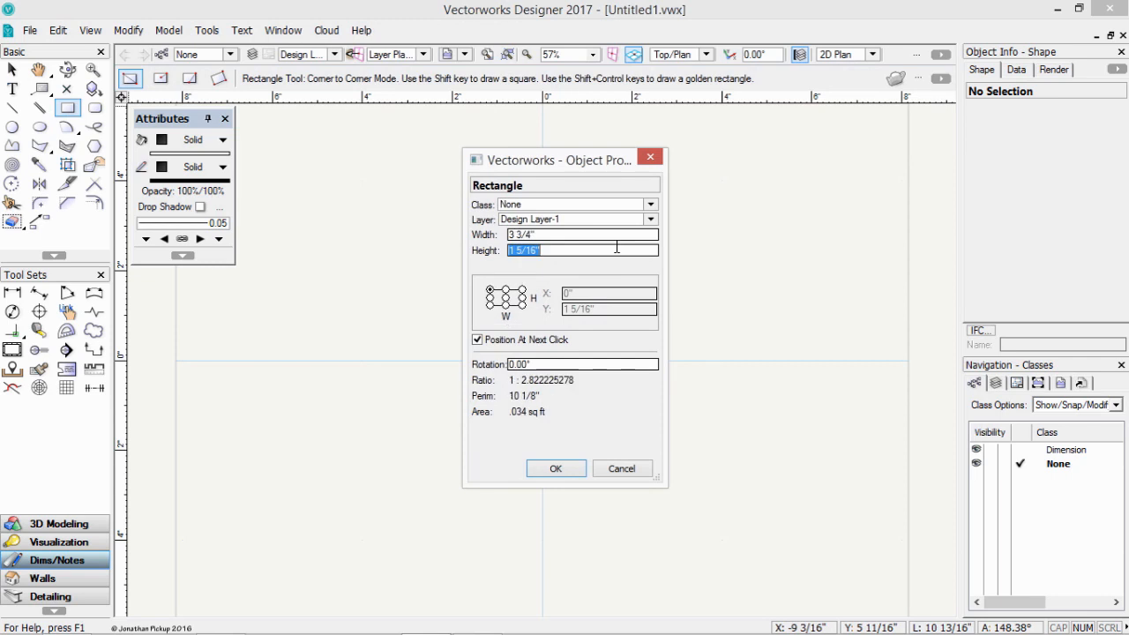
type("45mm")
key("Tab")
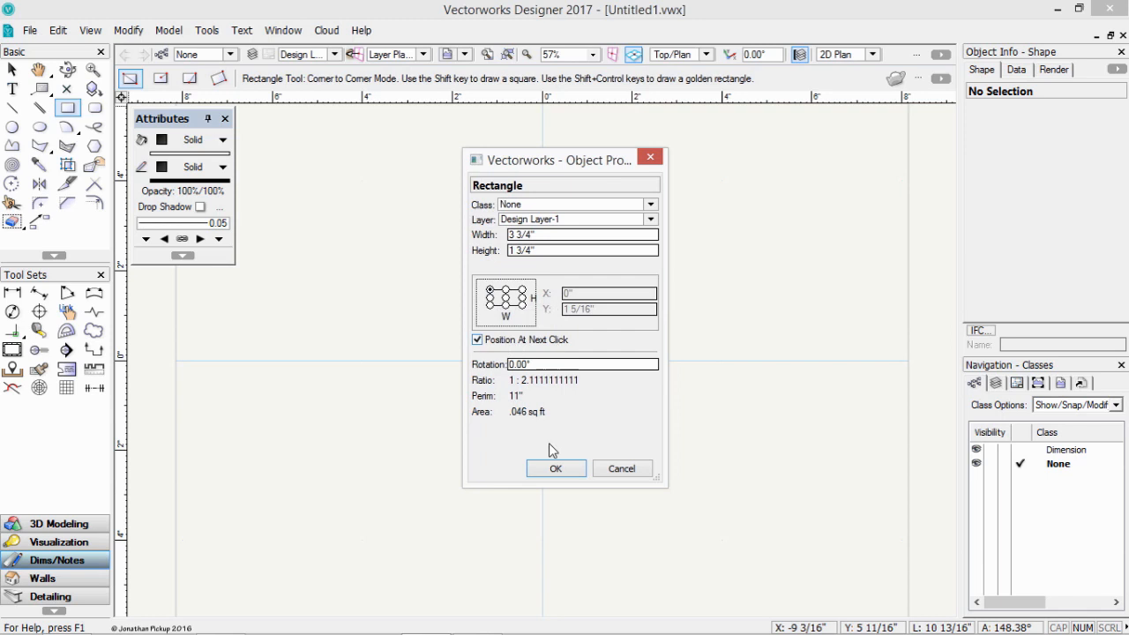
left_click(551, 469)
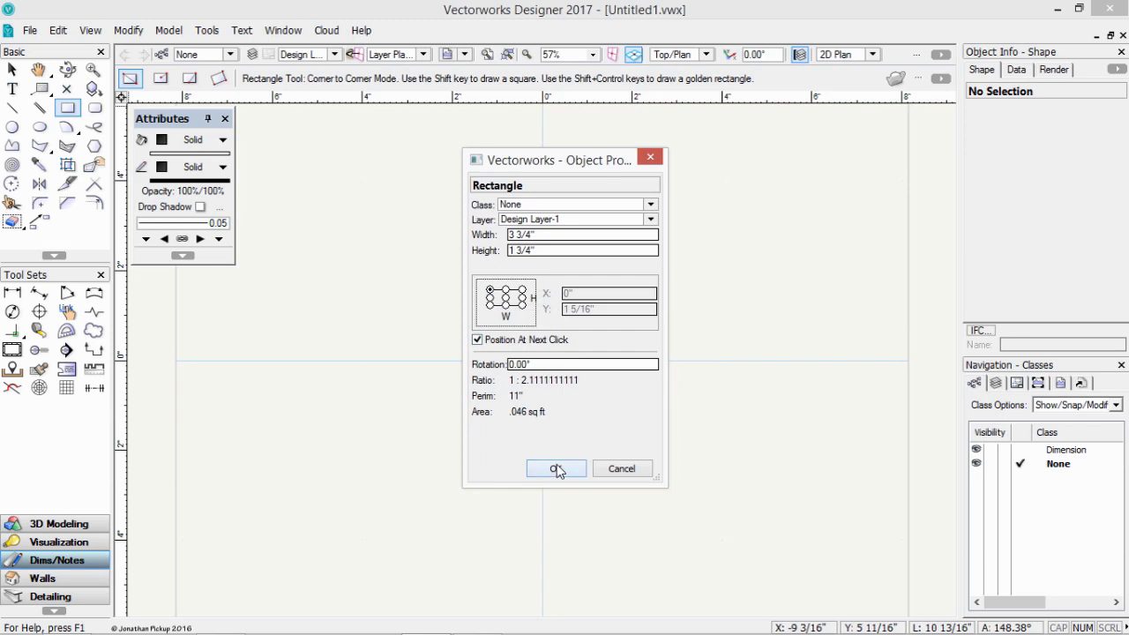
left_click(323, 205)
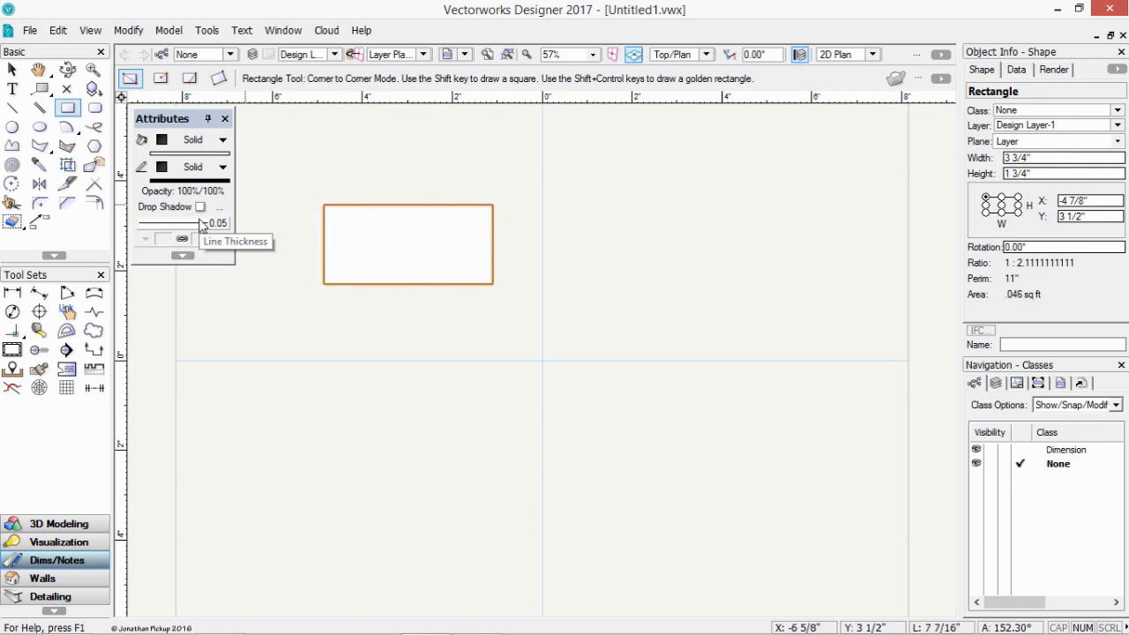
Trim the rectangle with the Split tool along a -120° line from its top-right corner, keeping the left part, and close the resulting polygon.
left_click(68, 183)
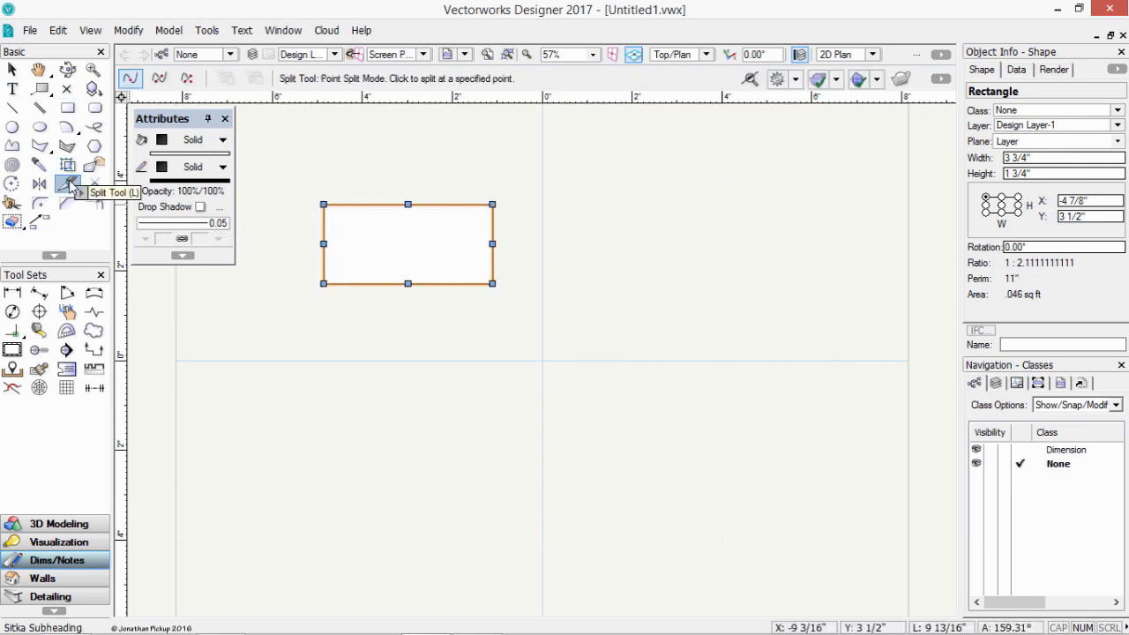
left_click(184, 81)
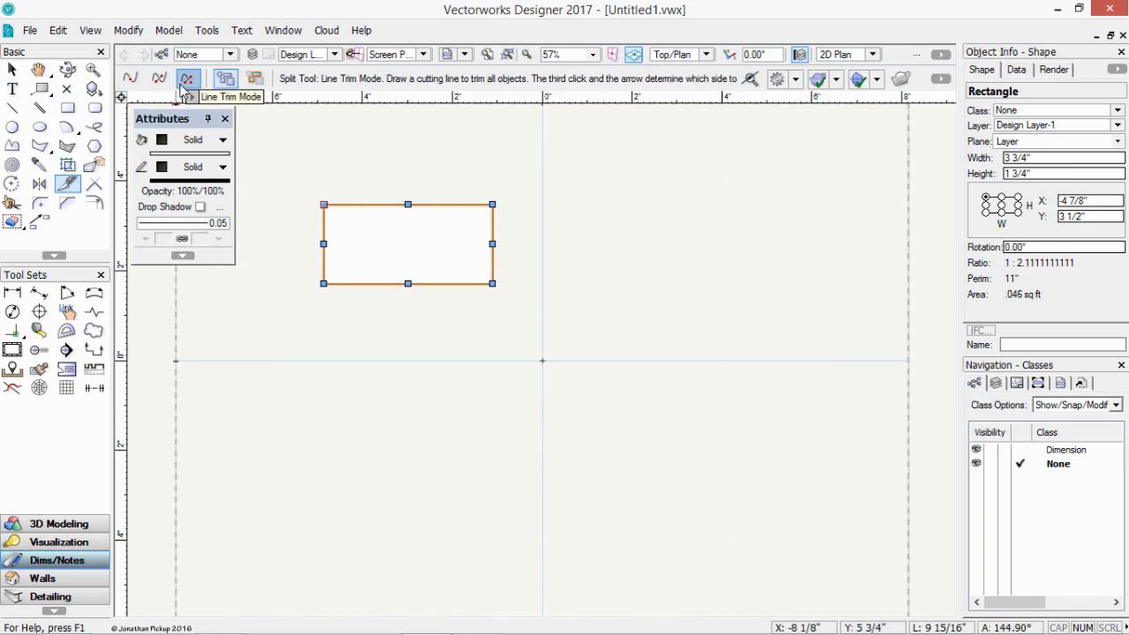
left_click(492, 204)
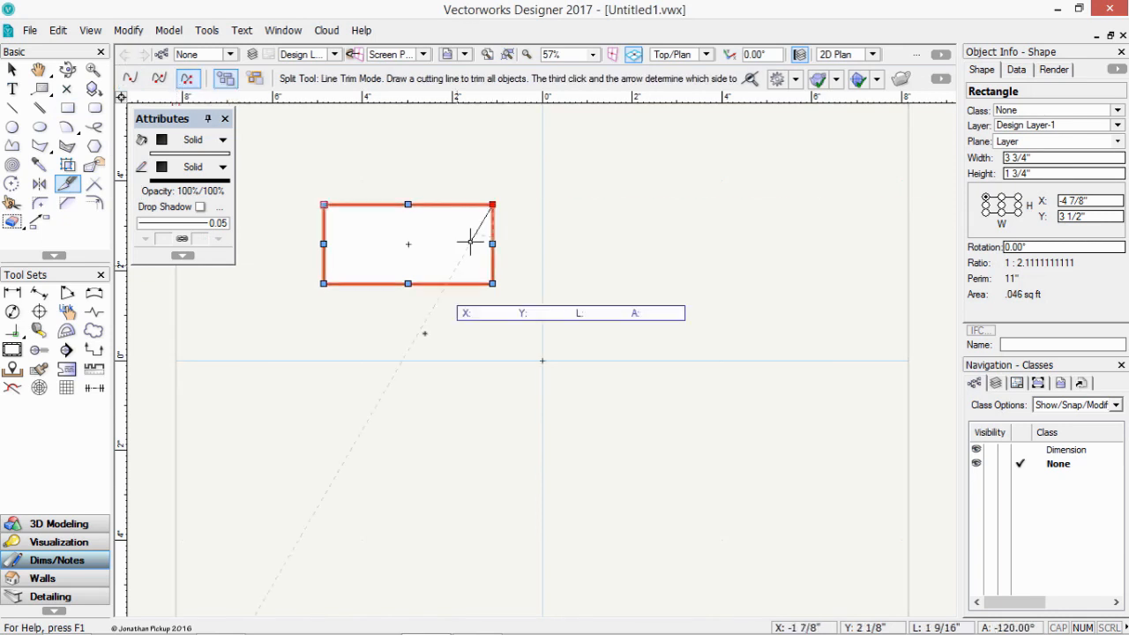
left_click(417, 333)
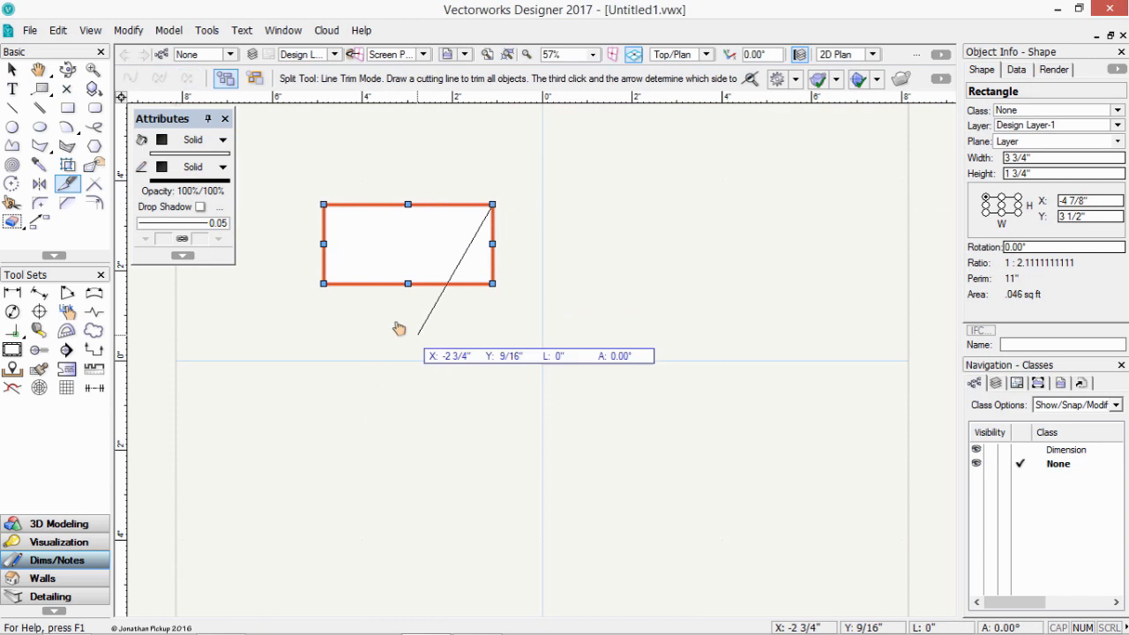
left_click(394, 323)
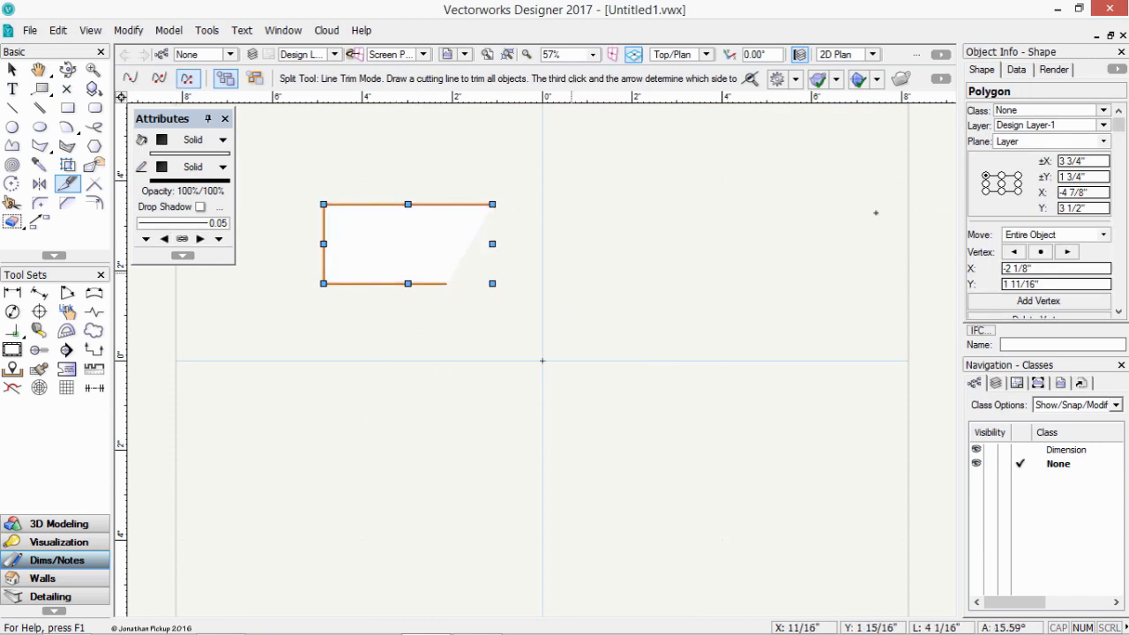
left_click(1122, 316)
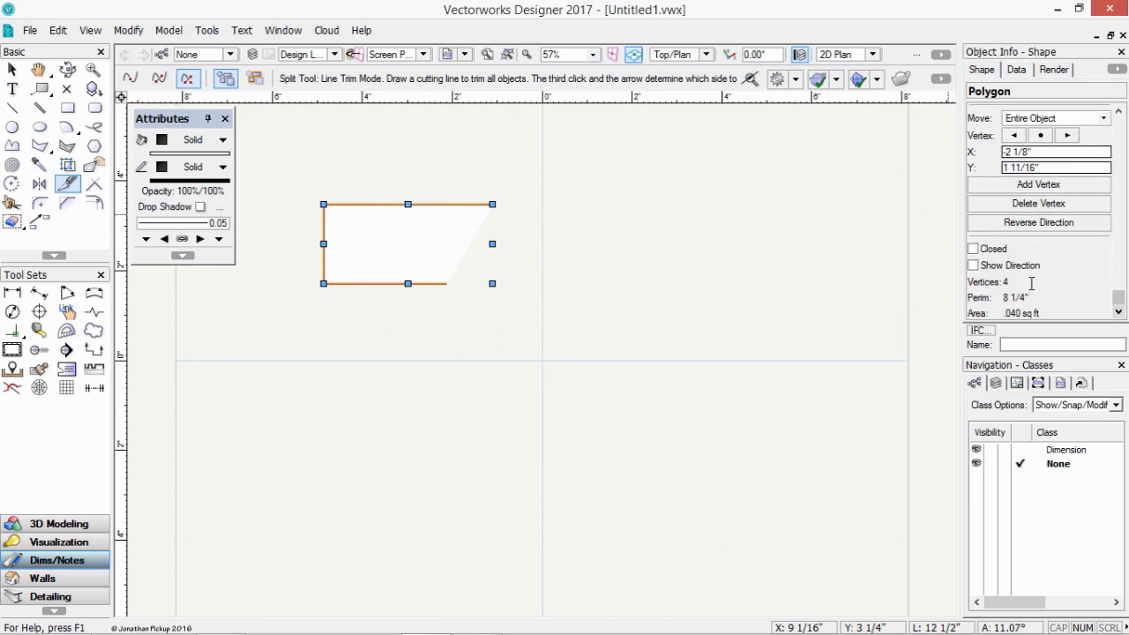
left_click(991, 250)
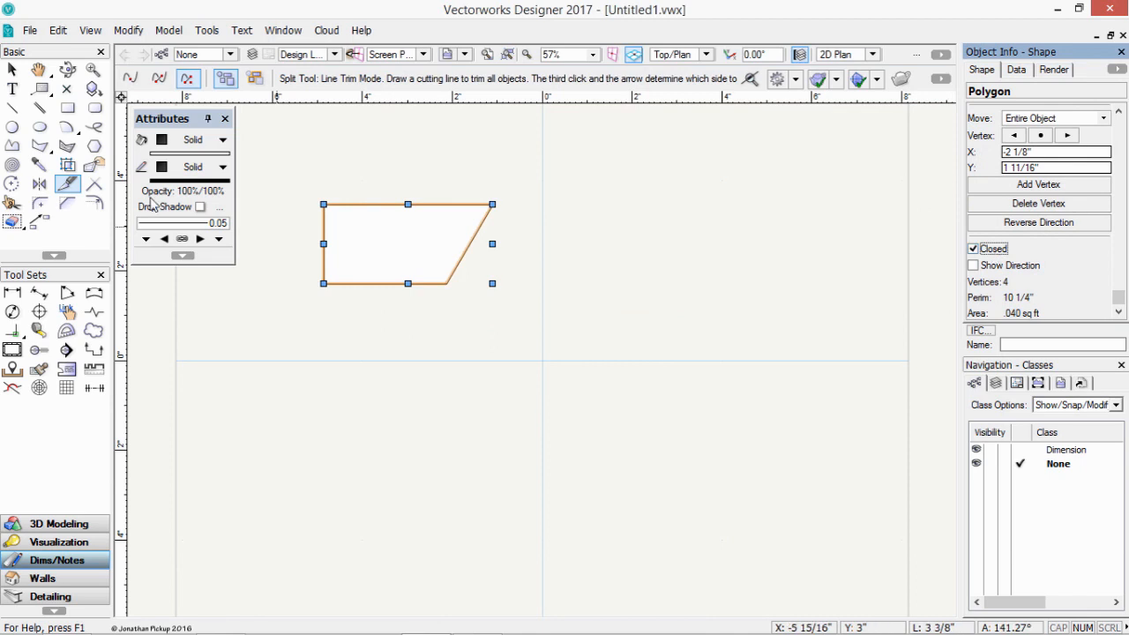
Fillet the polygon's top-left, bottom-left and bottom-right corners with a .25 radius using the Fillet tool's Trim Mode.
left_click(39, 204)
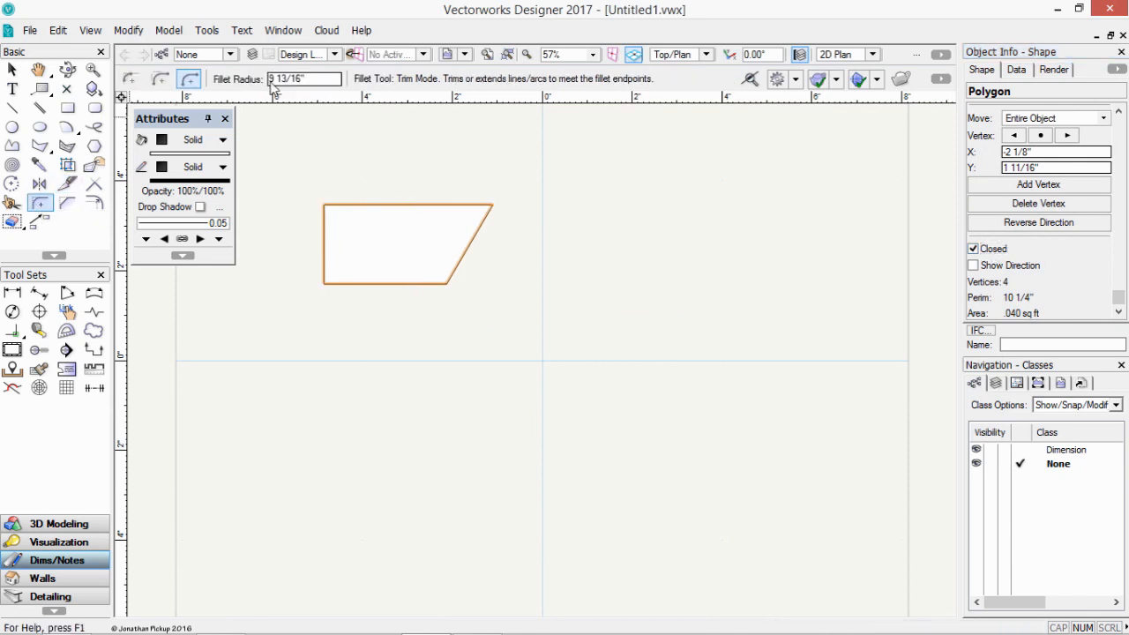
left_click_drag(316, 80, 249, 75)
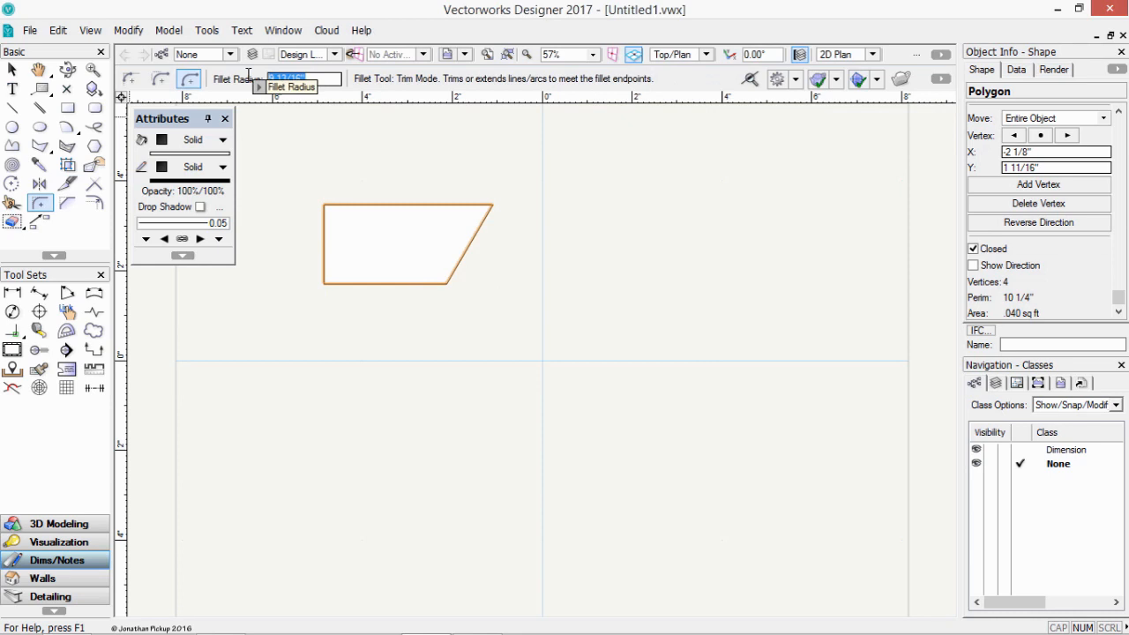
type("25")
left_click(332, 206)
left_click(328, 225)
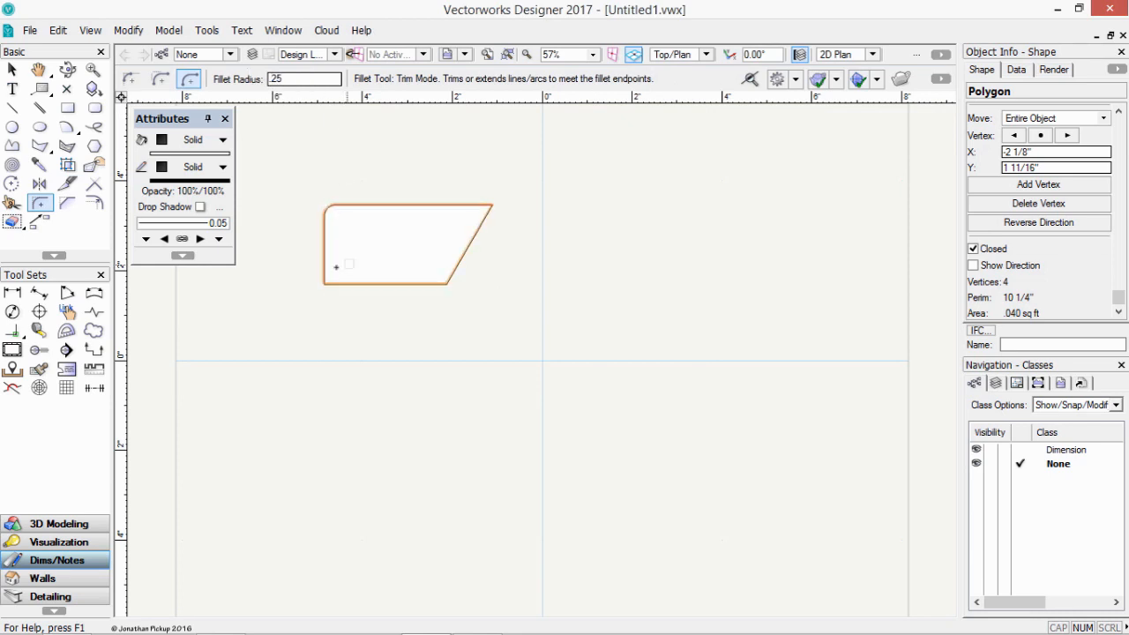
left_click(325, 266)
left_click(358, 284)
left_click(407, 284)
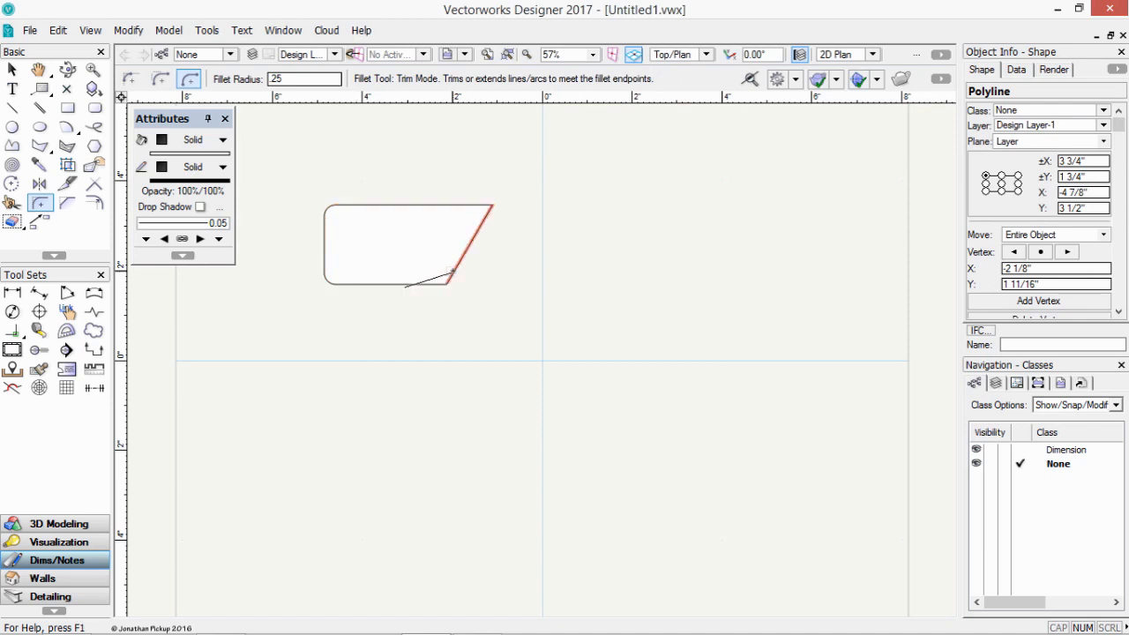
left_click(456, 268)
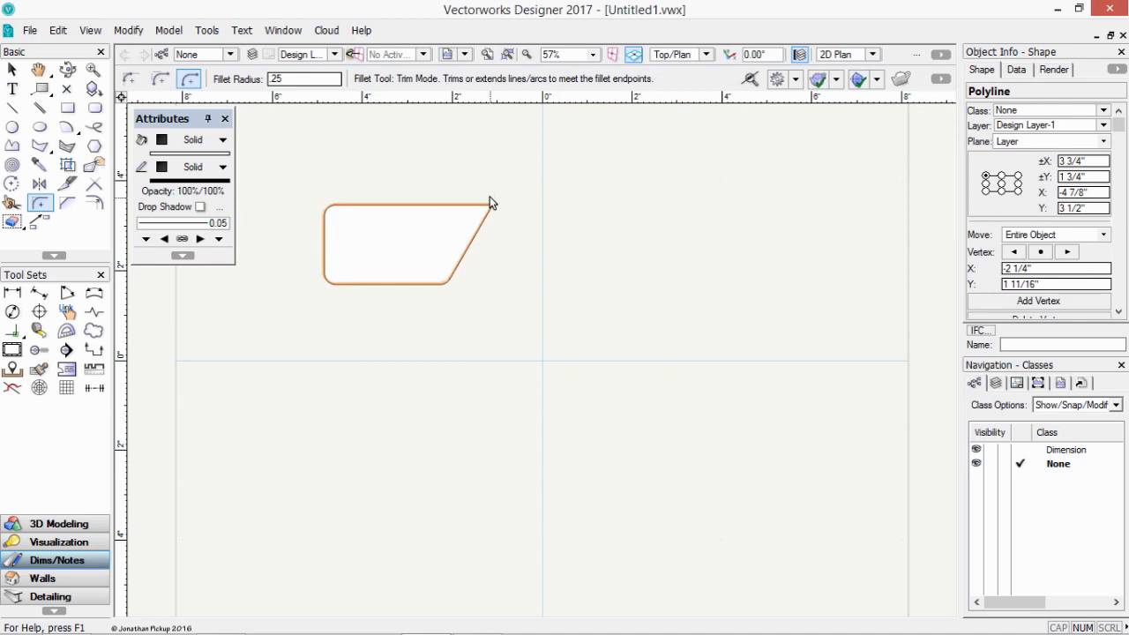
Fillet the polygon's sharp top-right corner in Split Mode so that the original corner lines are kept.
left_click(160, 79)
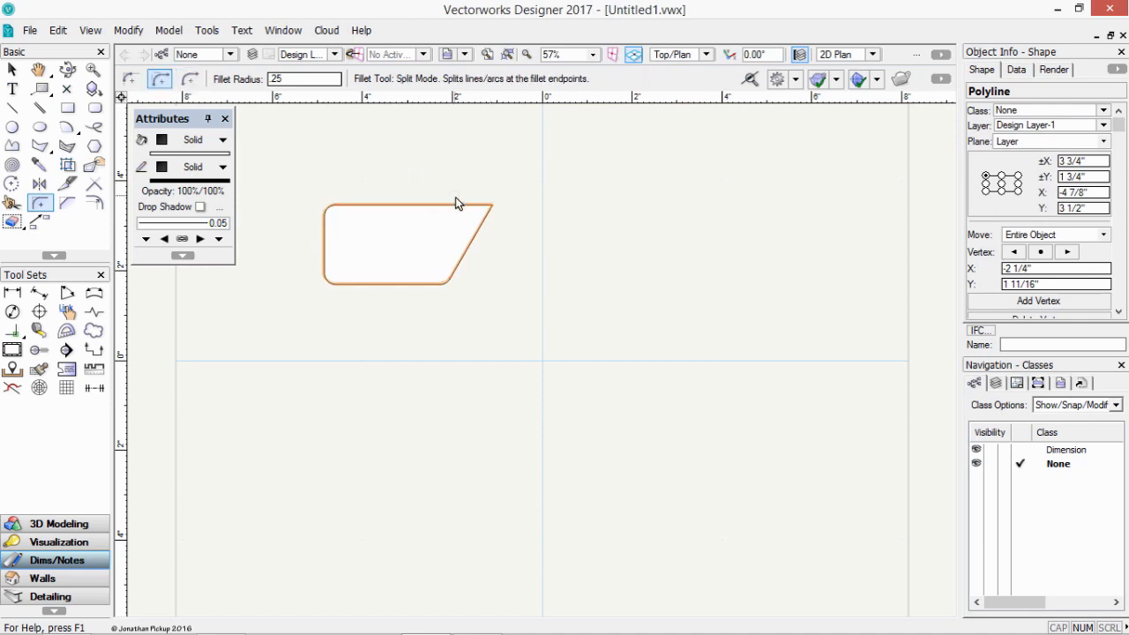
left_click(466, 222)
key("x")
Change the two leftover lines at the top-right corner to a dashed line type.
left_click_drag(459, 186, 521, 238)
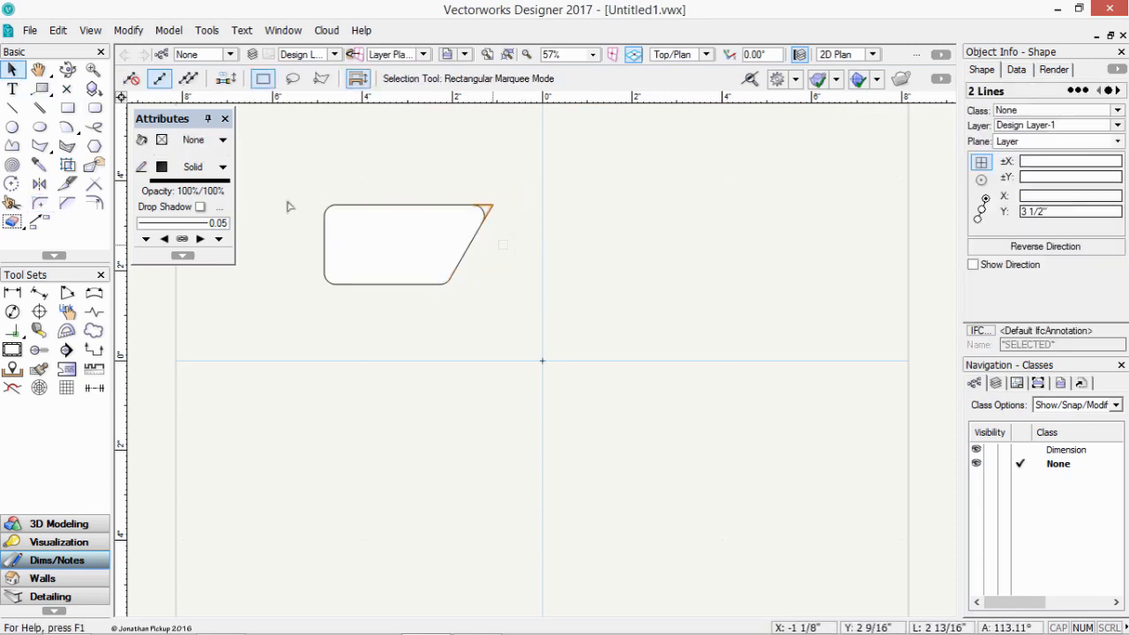
left_click(193, 167)
left_click(190, 232)
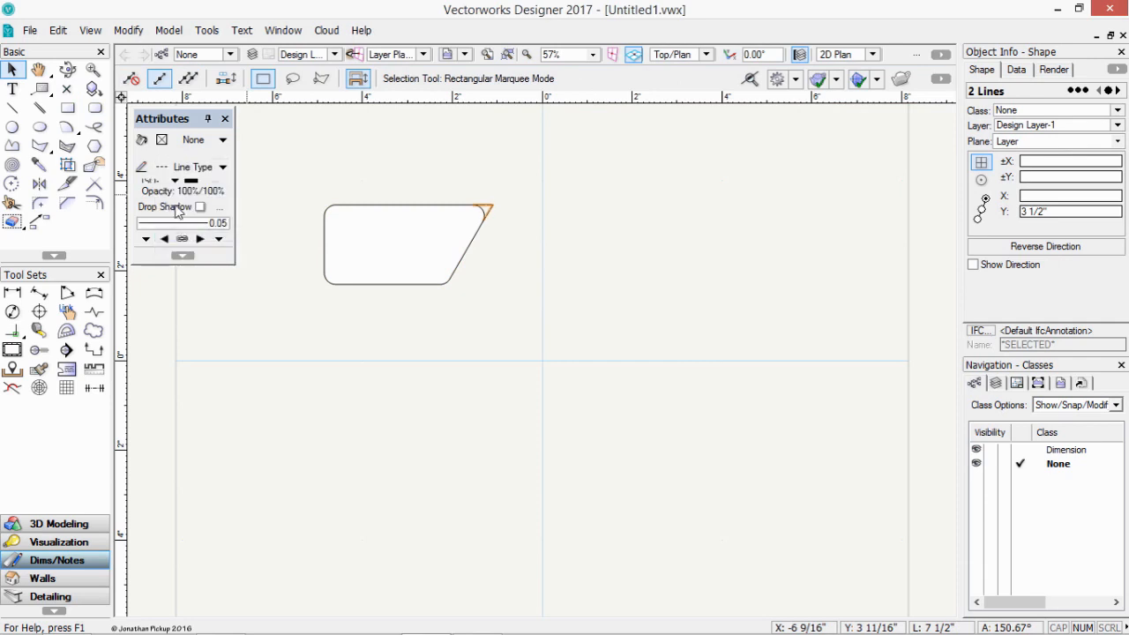
left_click(569, 250)
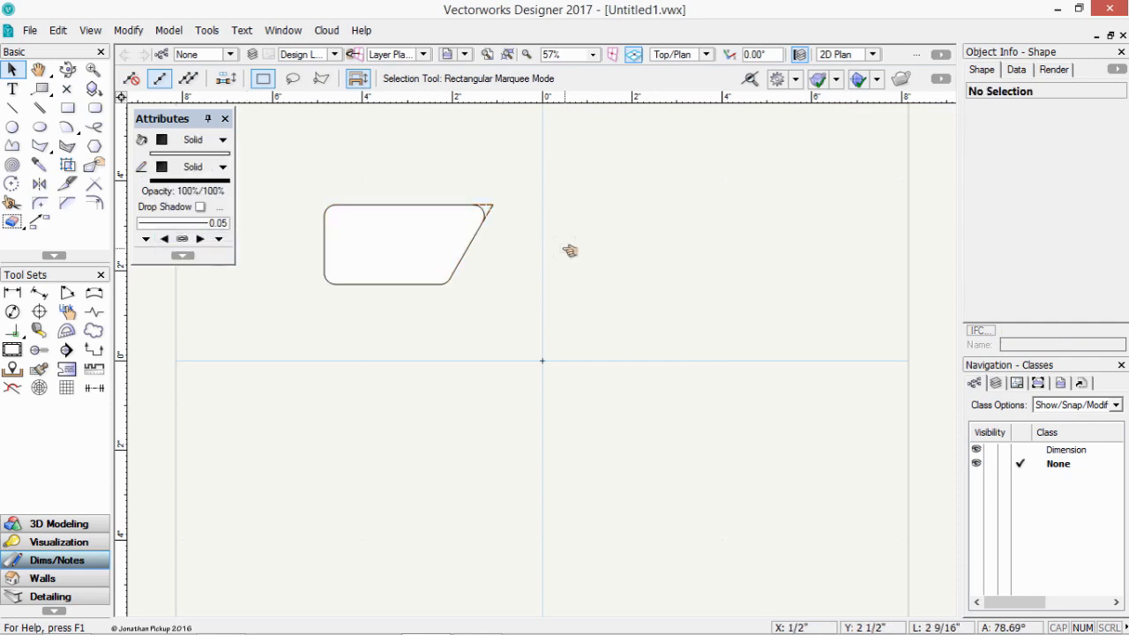
Define a circle with a 1/2" diameter that is centered at the next picked point.
scroll(327, 215, "up", 2)
middle_click_drag(330, 209, 368, 222)
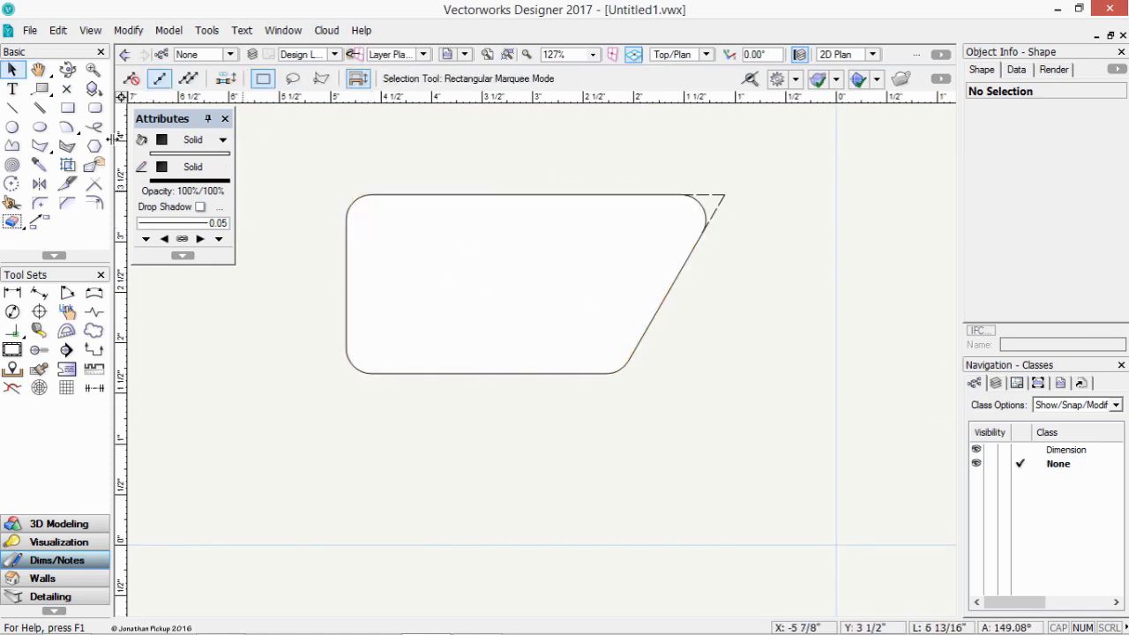
double_click(15, 129)
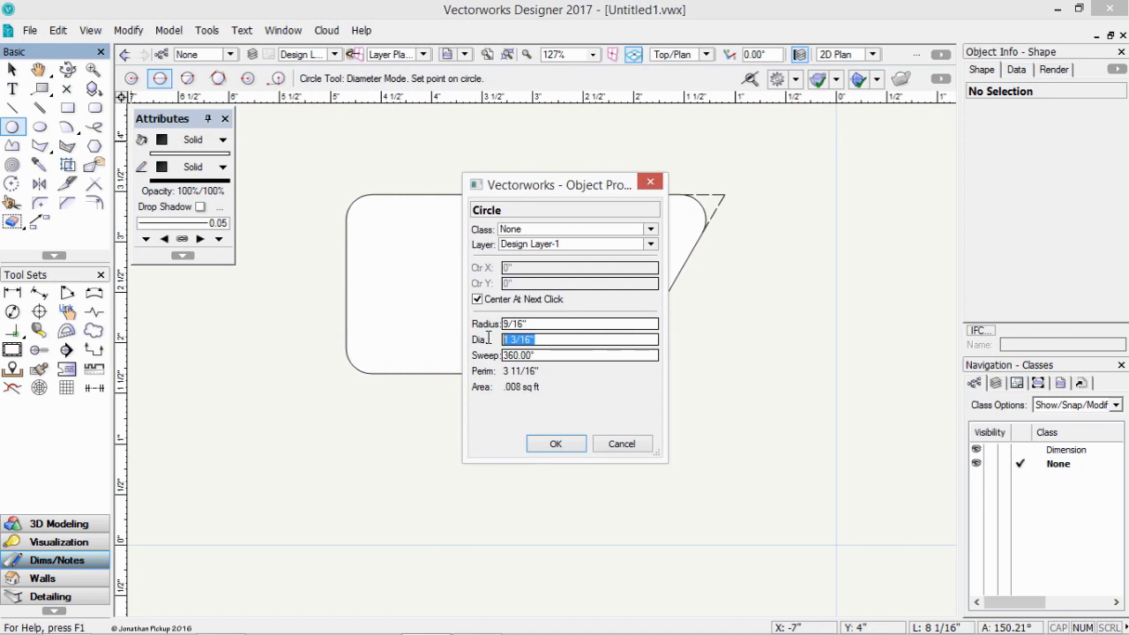
key("Tab")
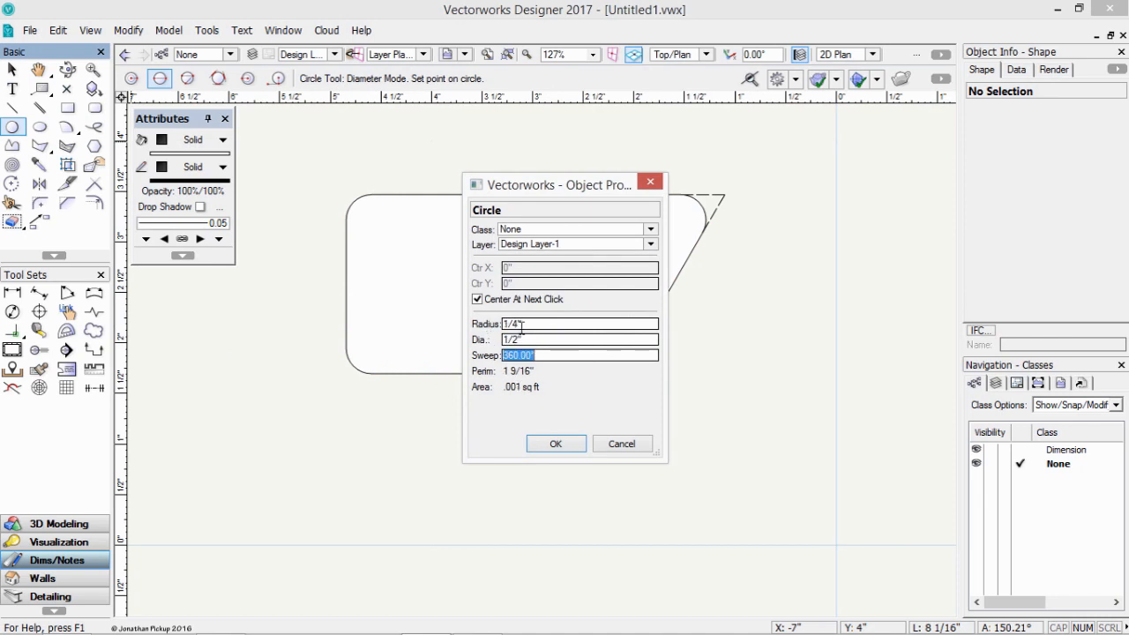
left_click(555, 445)
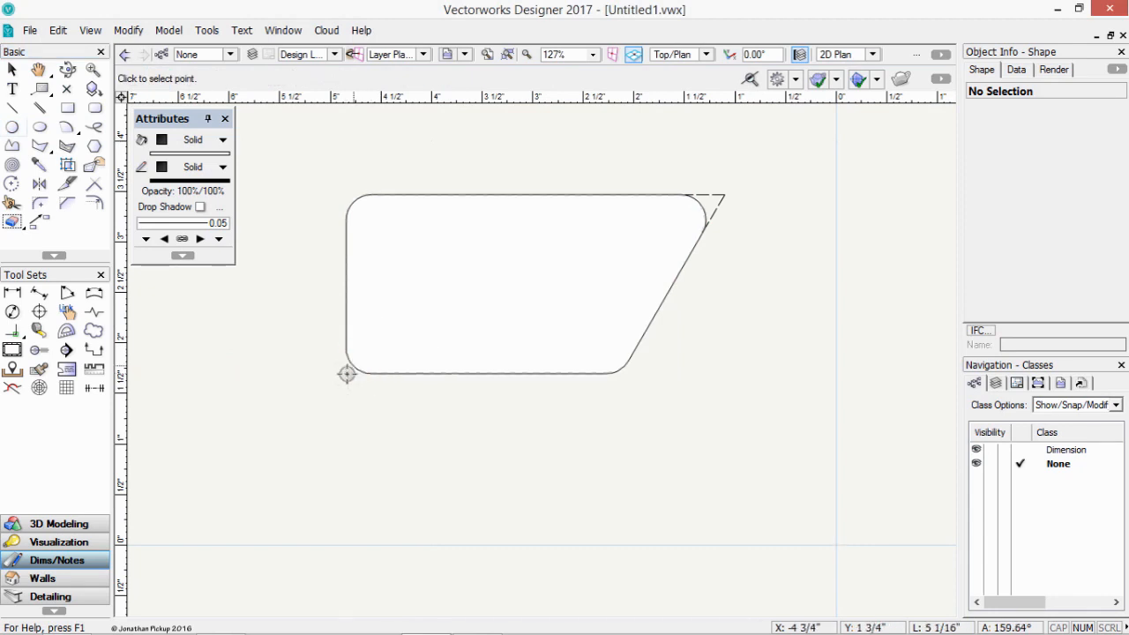
Place the 1/2" circle with its center 1/2" to the right of and 1/2" above the shape's theoretical bottom-left corner.
scroll(343, 373, "up", 2)
scroll(342, 373, "up", 1)
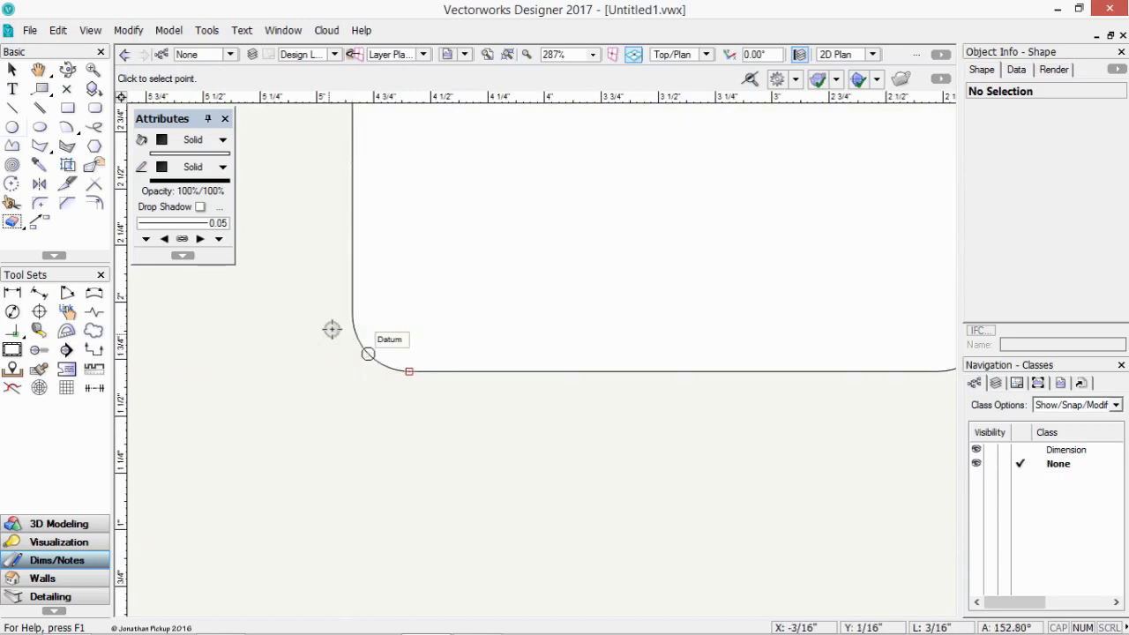
left_click(352, 372)
key("Tab")
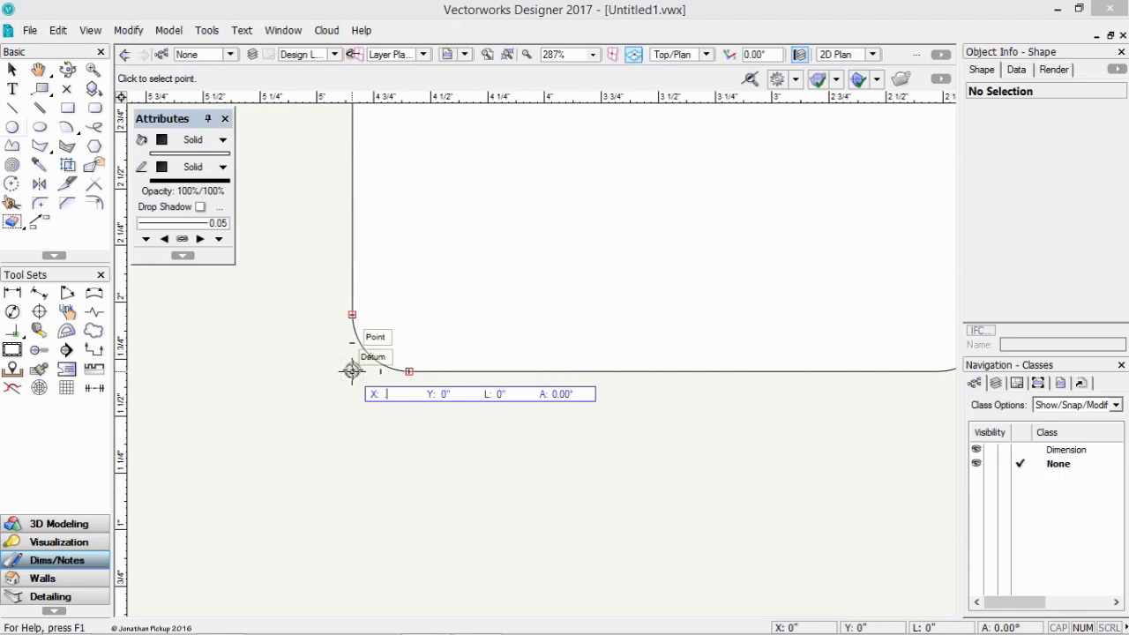
type("1/2")
key("Tab")
type(".5")
key("Tab")
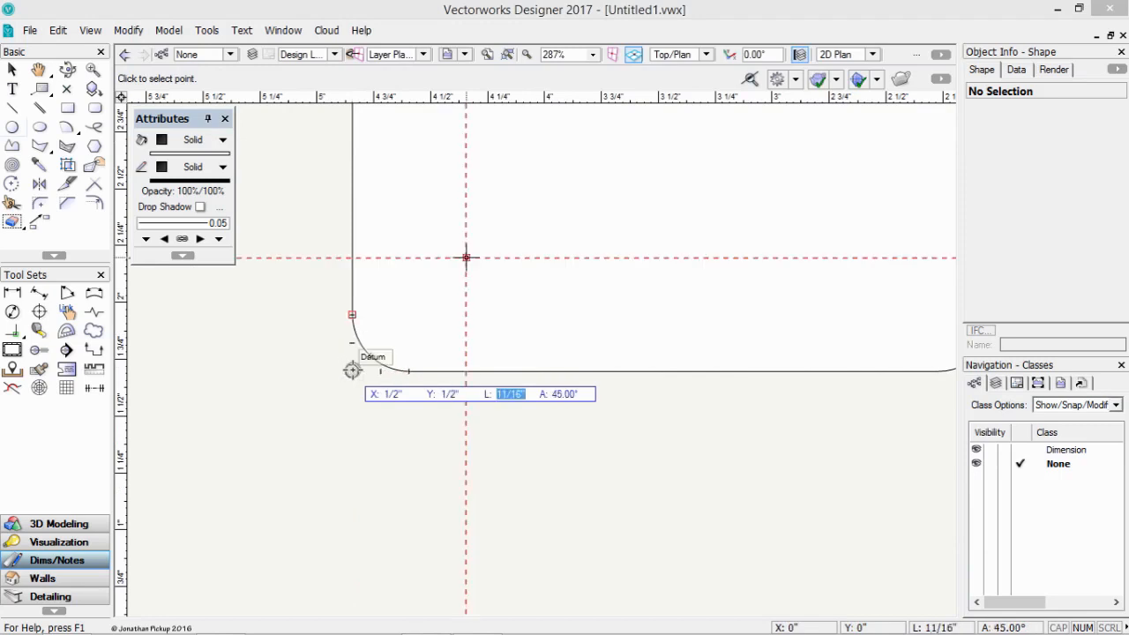
key("Return")
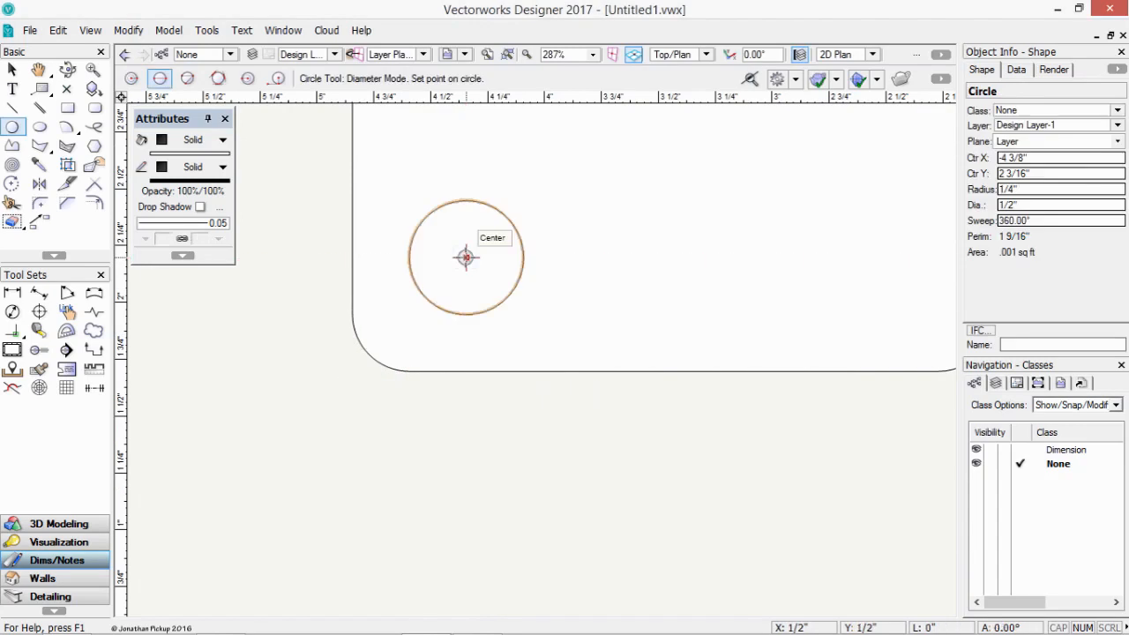
Define a second circle with a 1/2" diameter that is centered at the next picked point.
scroll(502, 238, "down", 4)
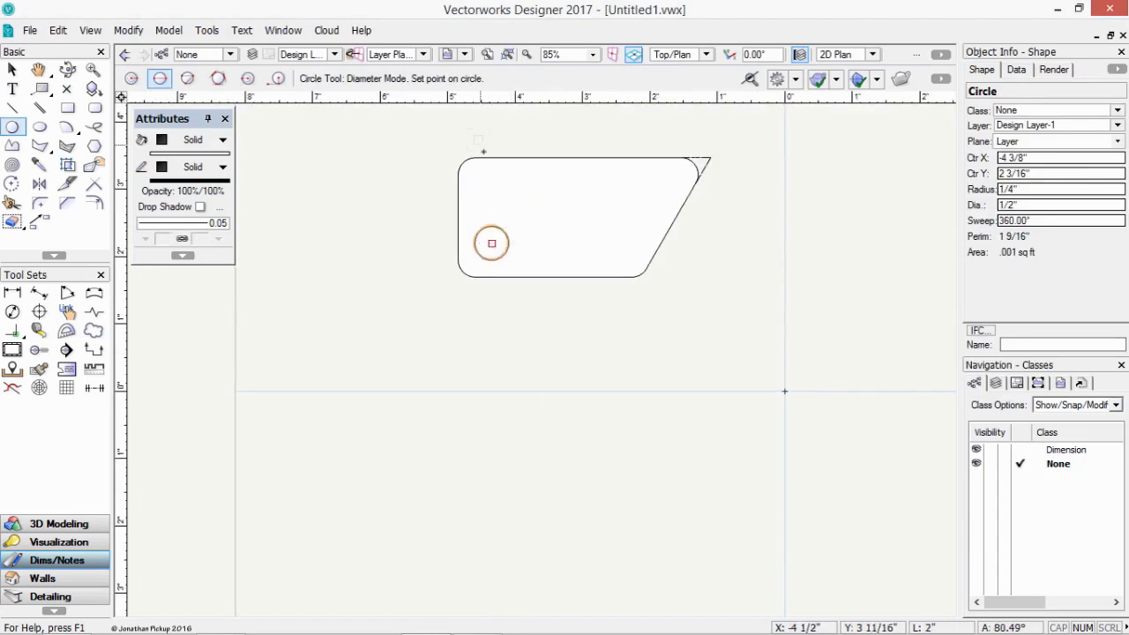
scroll(491, 161, "up", 2)
scroll(493, 167, "up", 1)
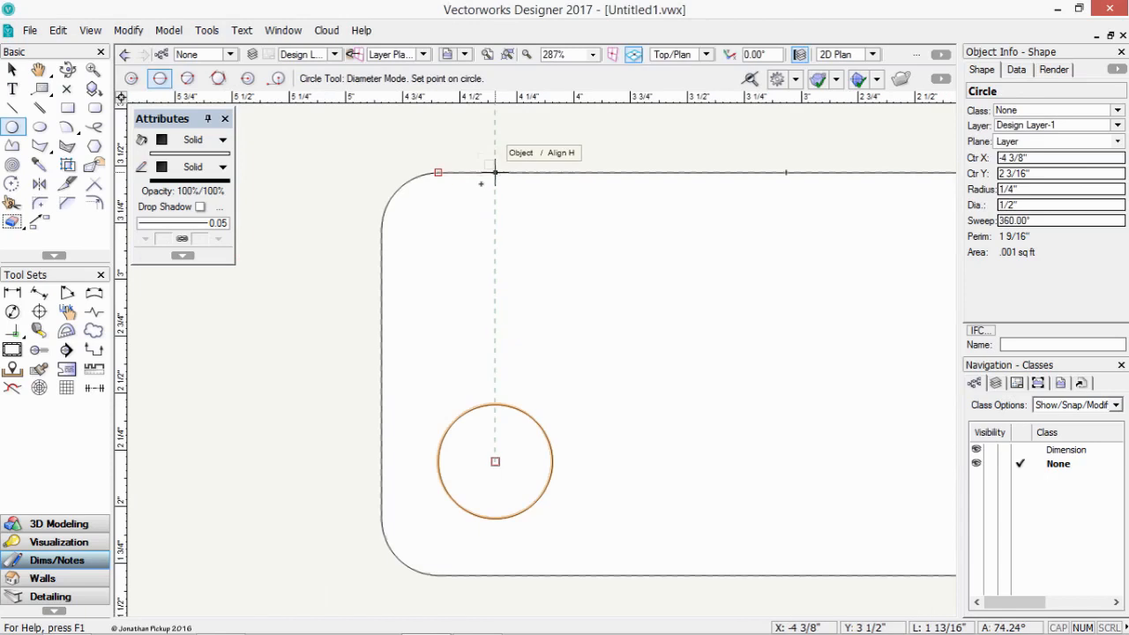
left_click(131, 78)
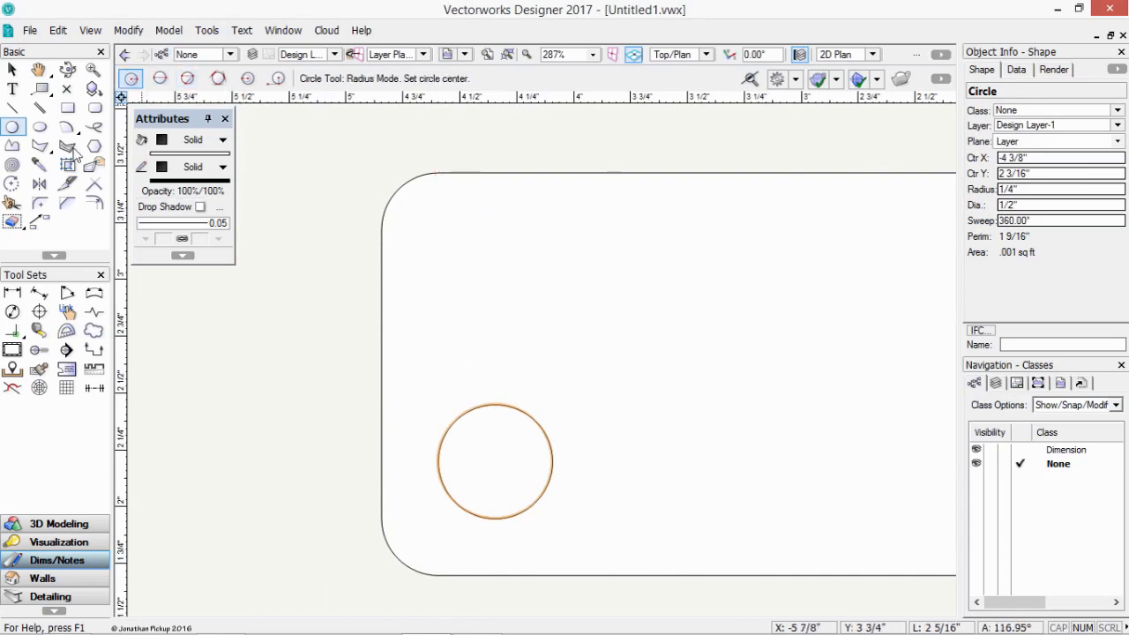
double_click(13, 127)
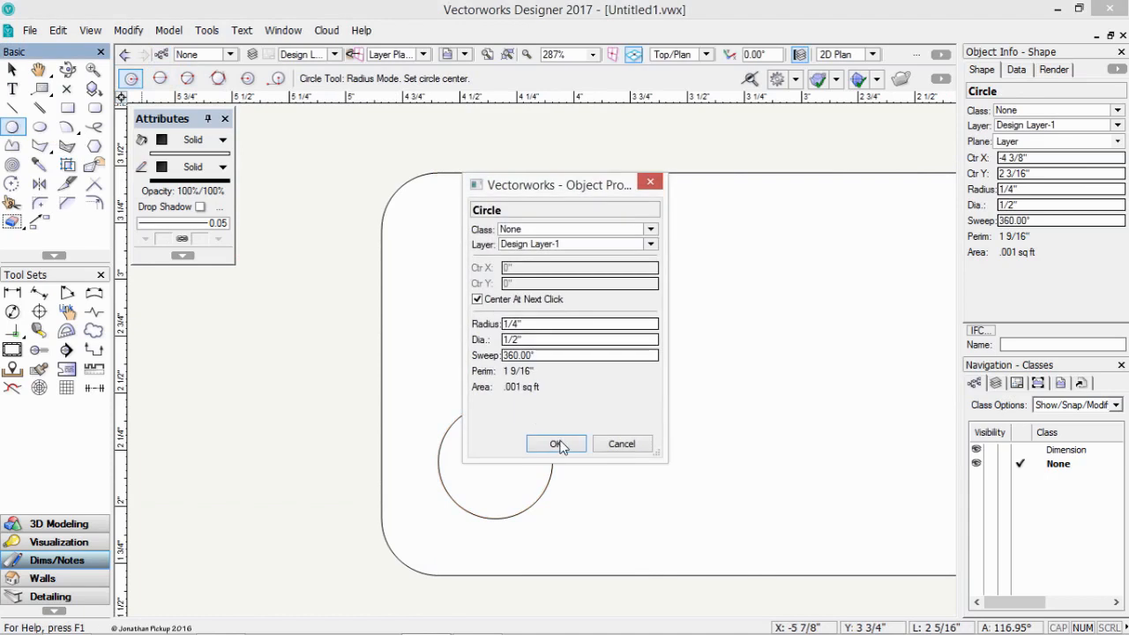
left_click(560, 445)
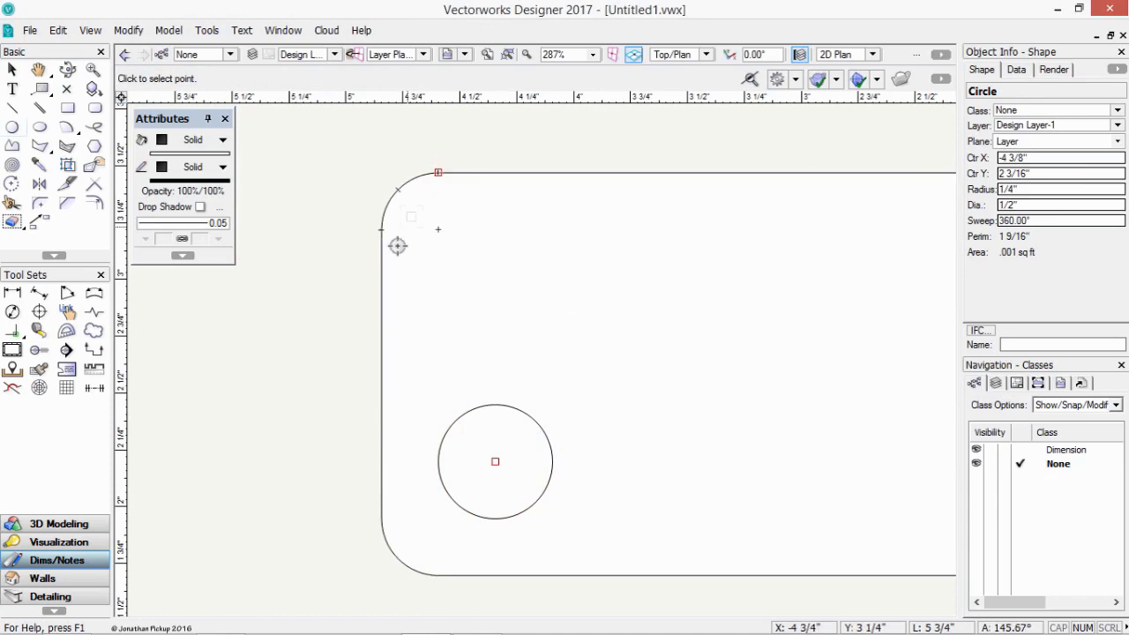
Place the second circle's center 1/2" to the right of and 1/2" below the shape's theoretical top-left corner.
left_click(381, 172)
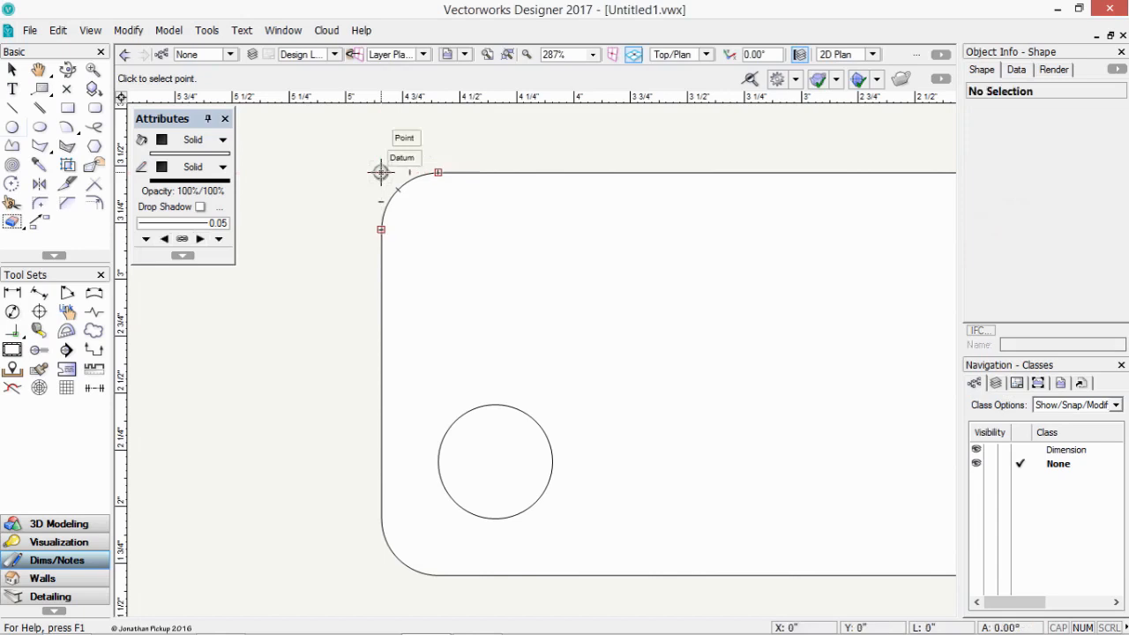
key("Tab")
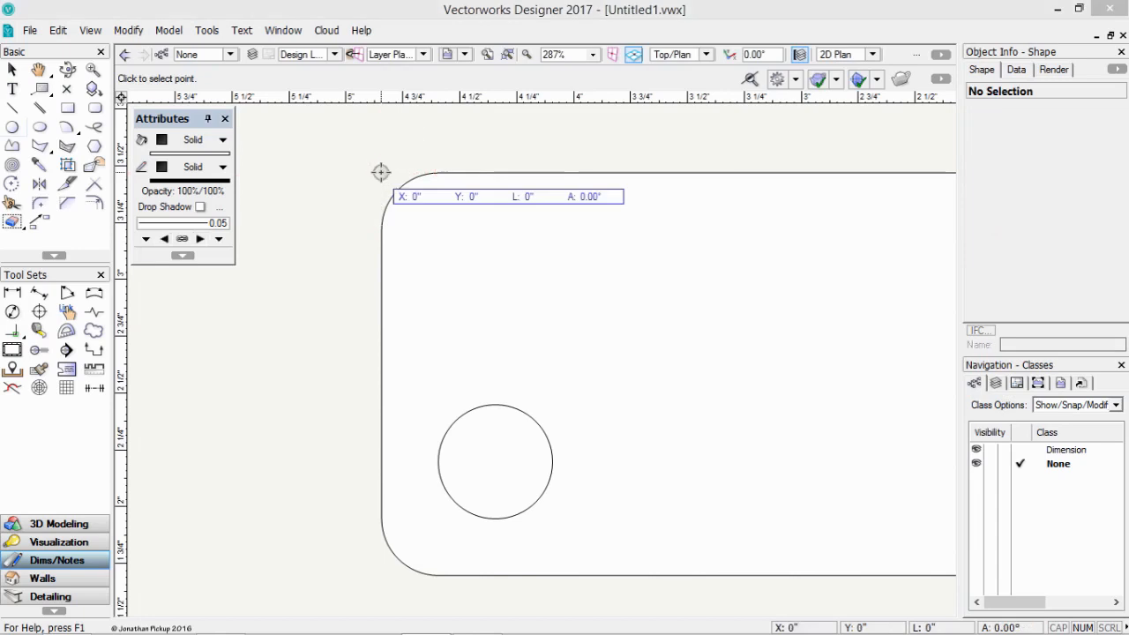
type("1/2")
key("Tab")
type("-")
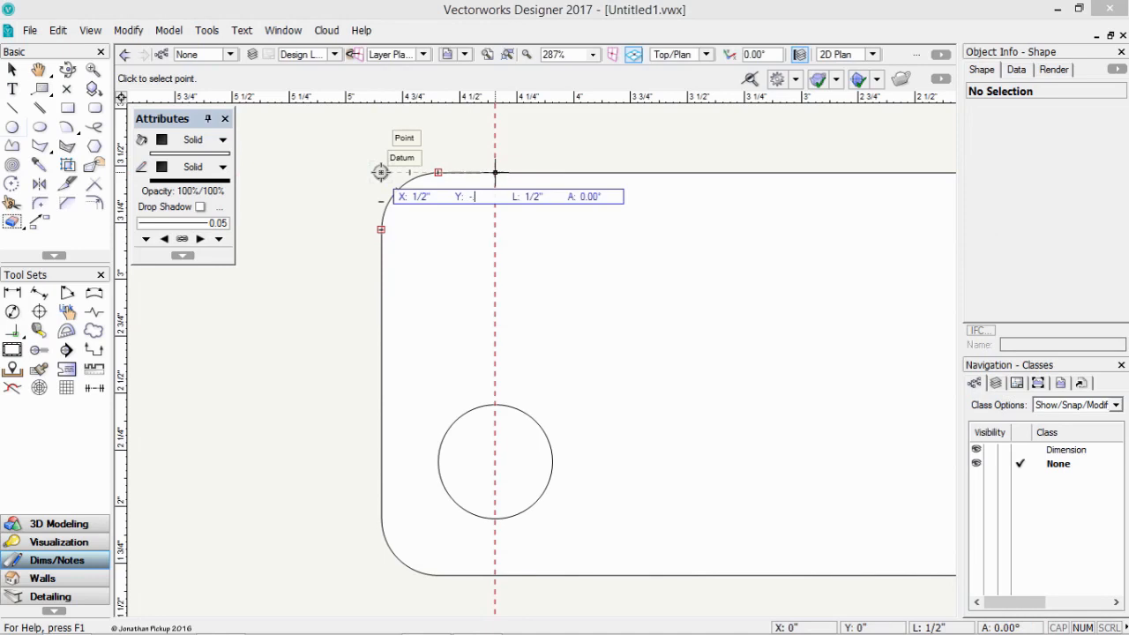
key("Tab")
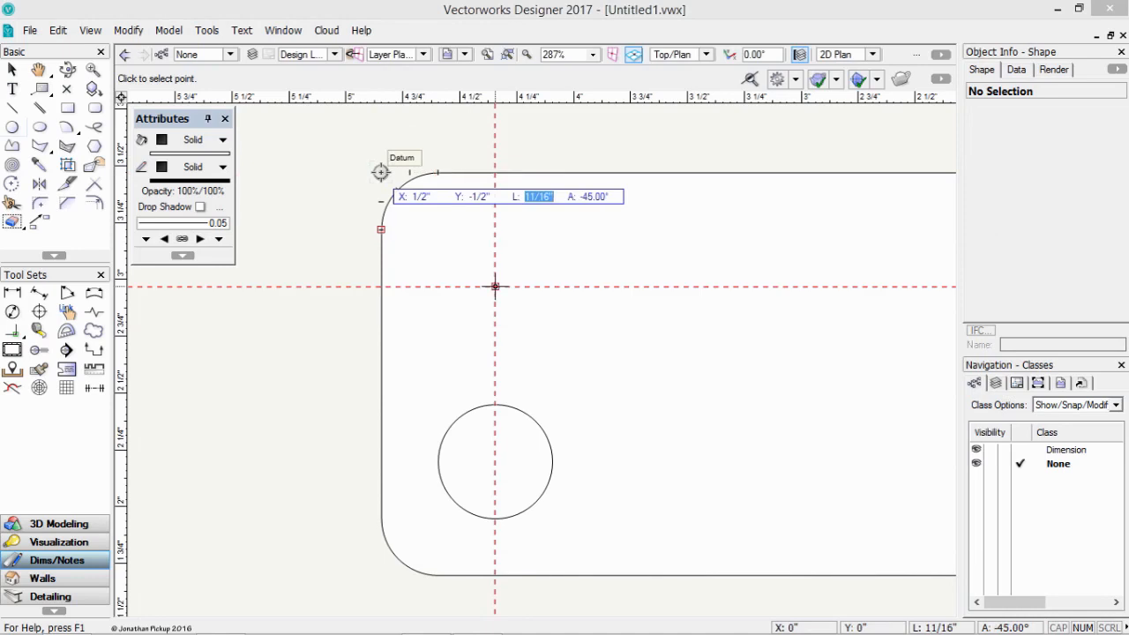
left_click(488, 277)
Display the Snapping palette beside the drawing.
scroll(645, 277, "up", 2)
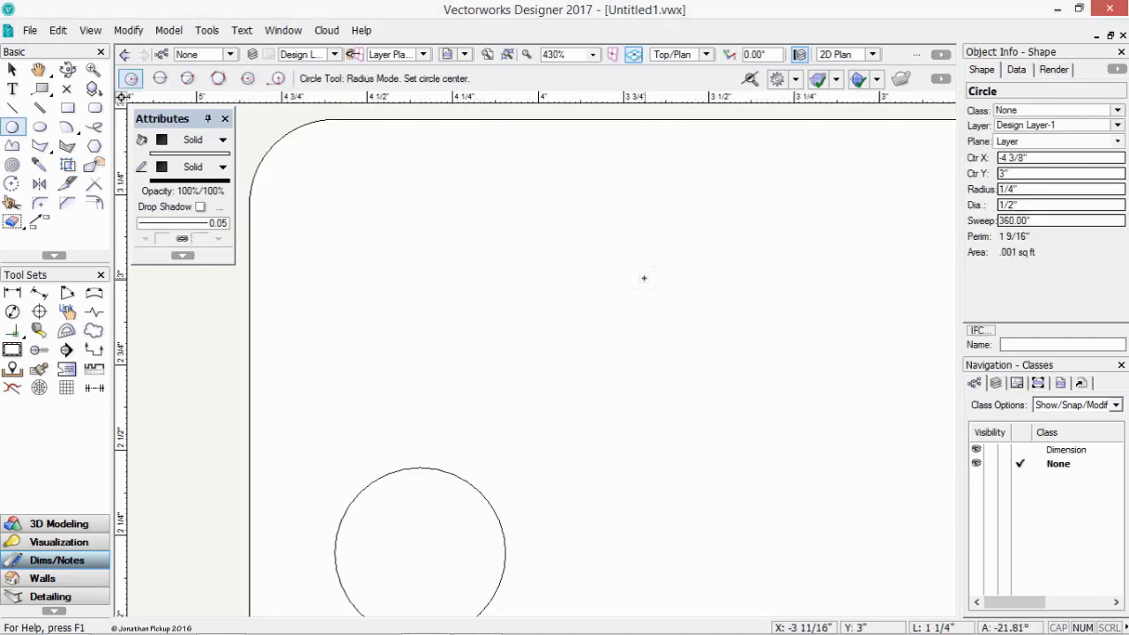
scroll(722, 253, "down", 4)
middle_click_drag(722, 253, 538, 249)
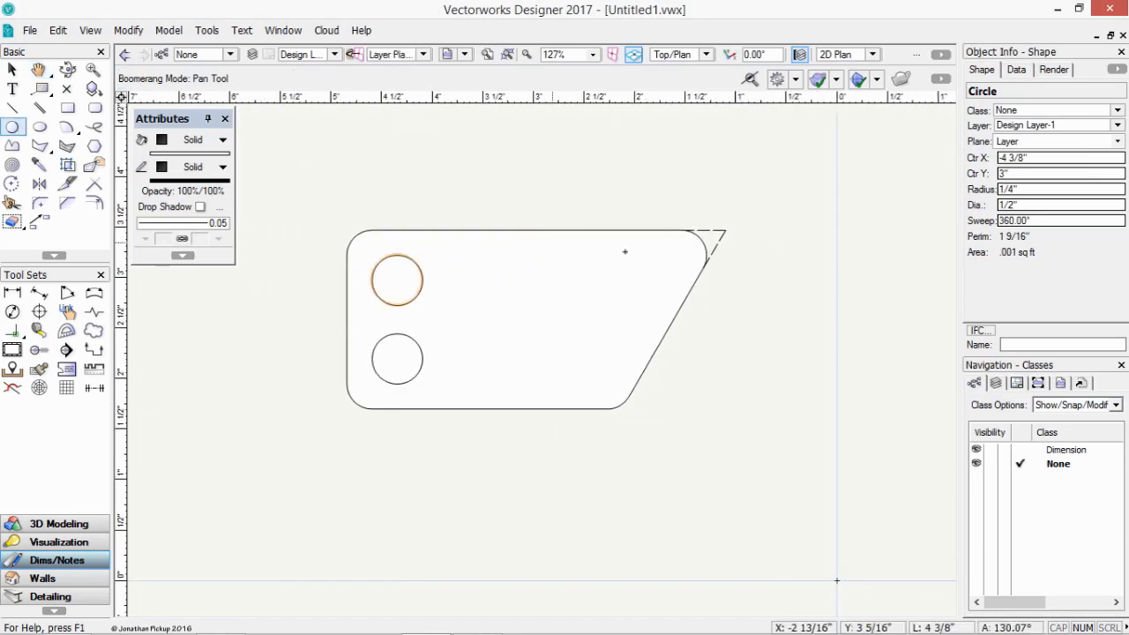
scroll(627, 250, "up", 2)
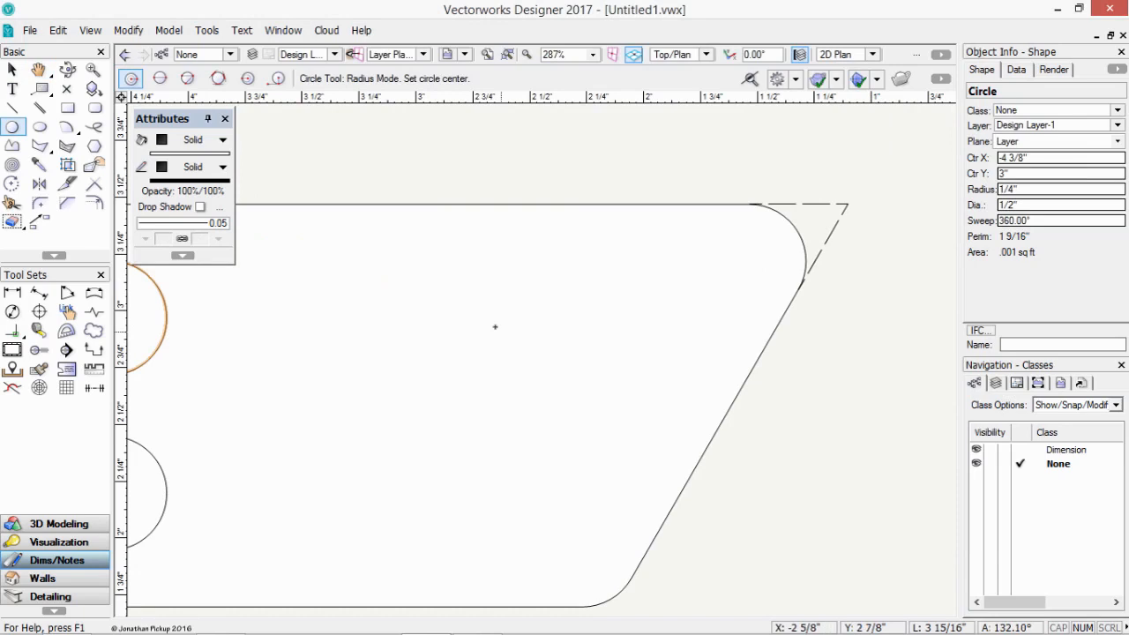
left_click(293, 34)
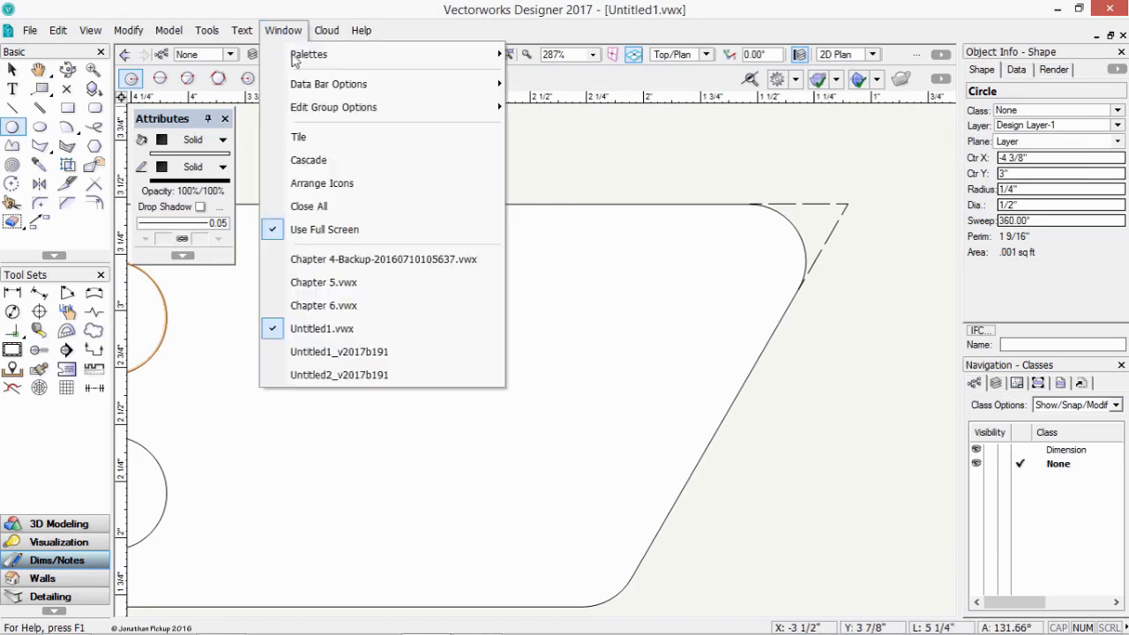
mouse_move(298, 54)
left_click(559, 54)
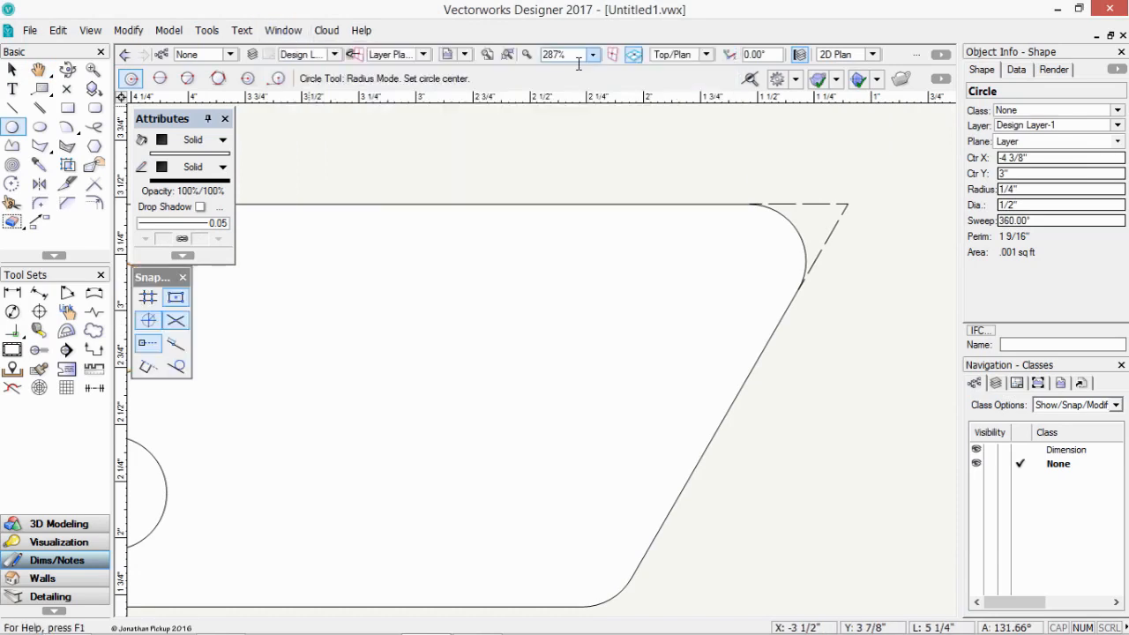
Turn on Smart Edge snapping and enable Snap to Offset with a .5 offset in the SmartCursor settings.
double_click(147, 369)
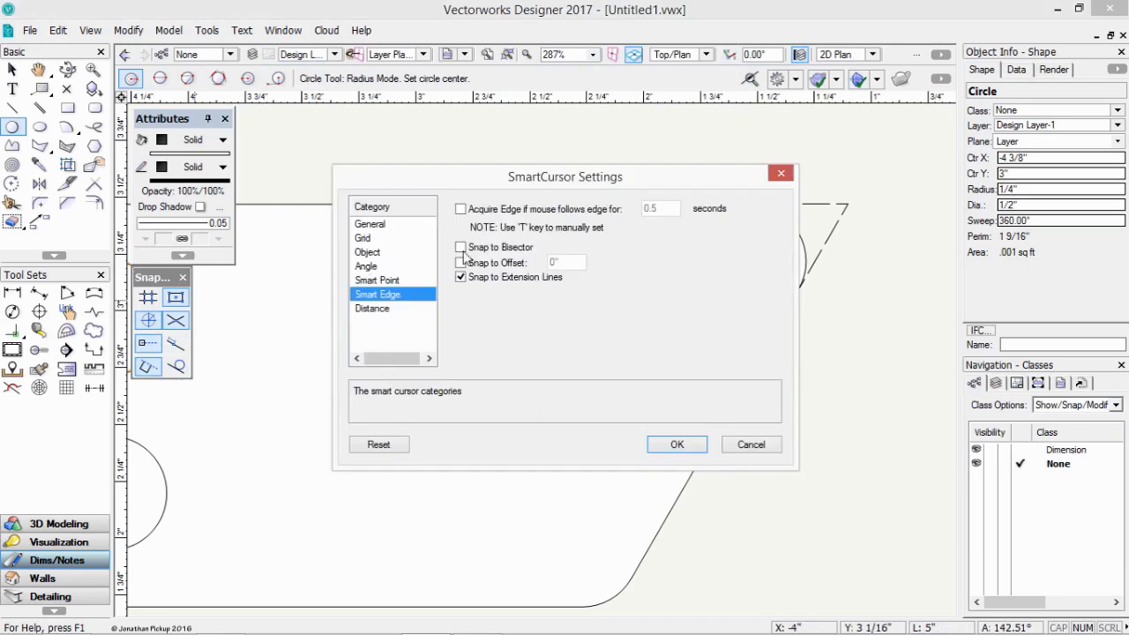
left_click(464, 265)
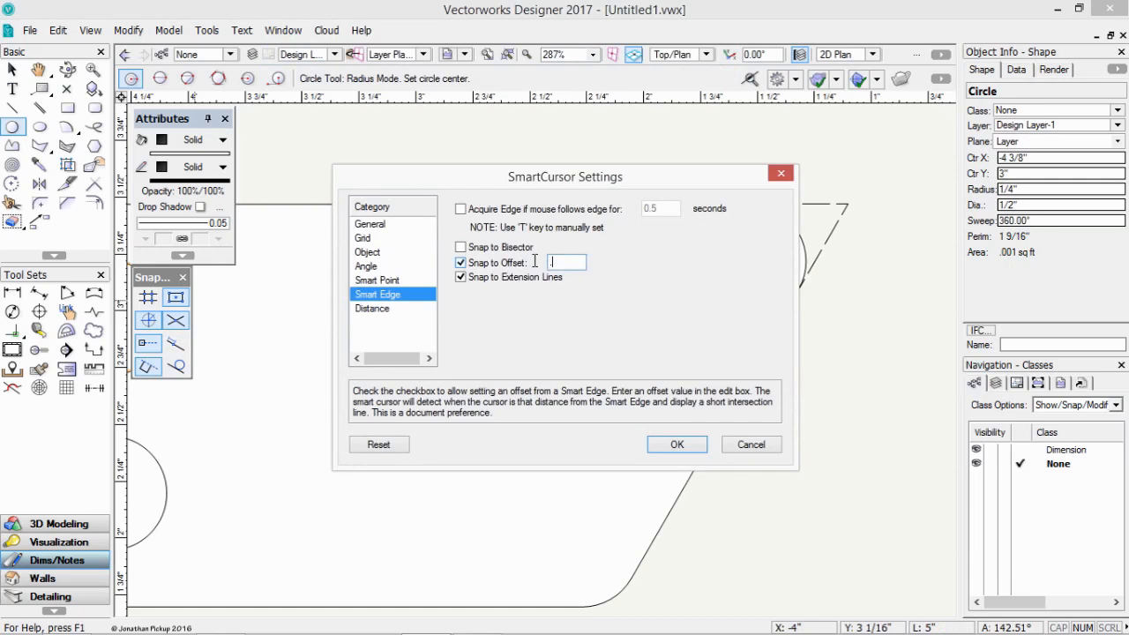
type(".5")
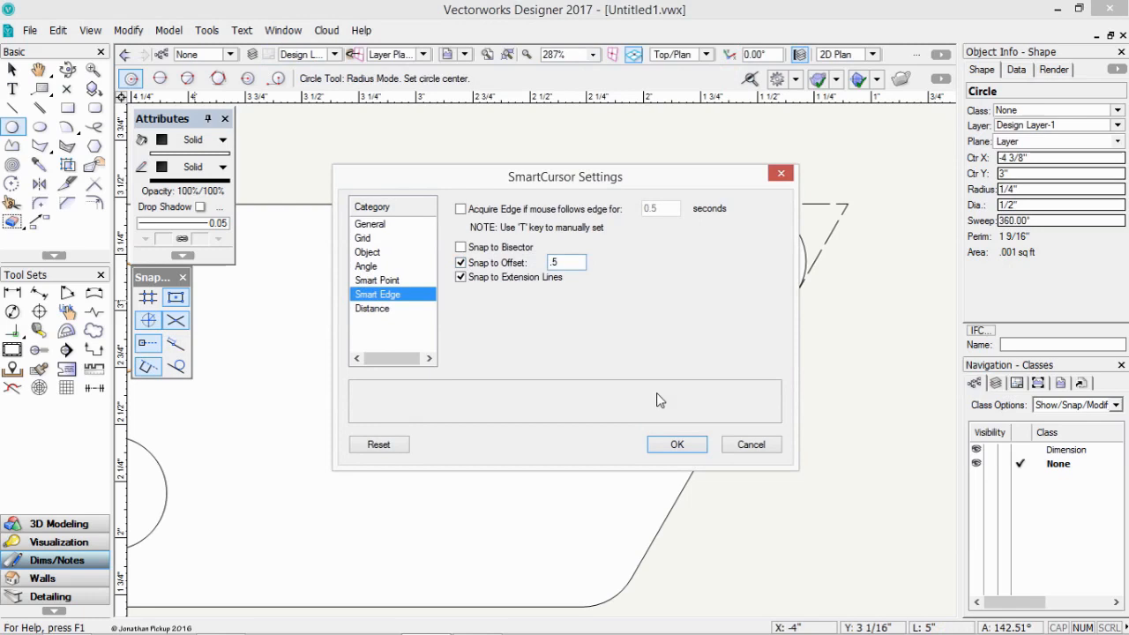
left_click(675, 444)
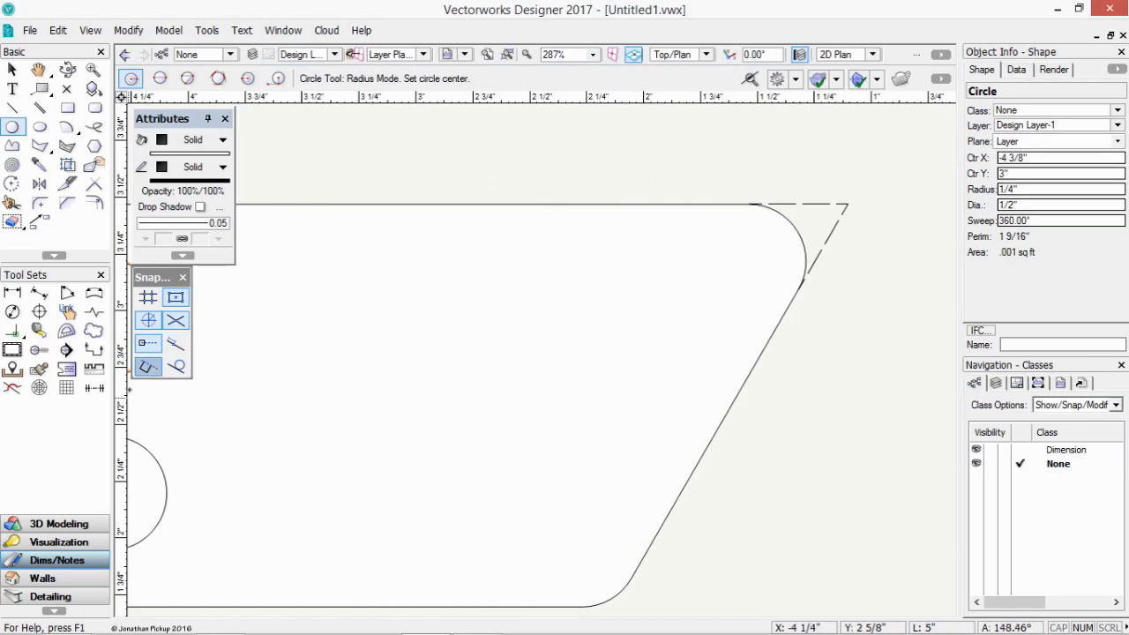
double_click(148, 367)
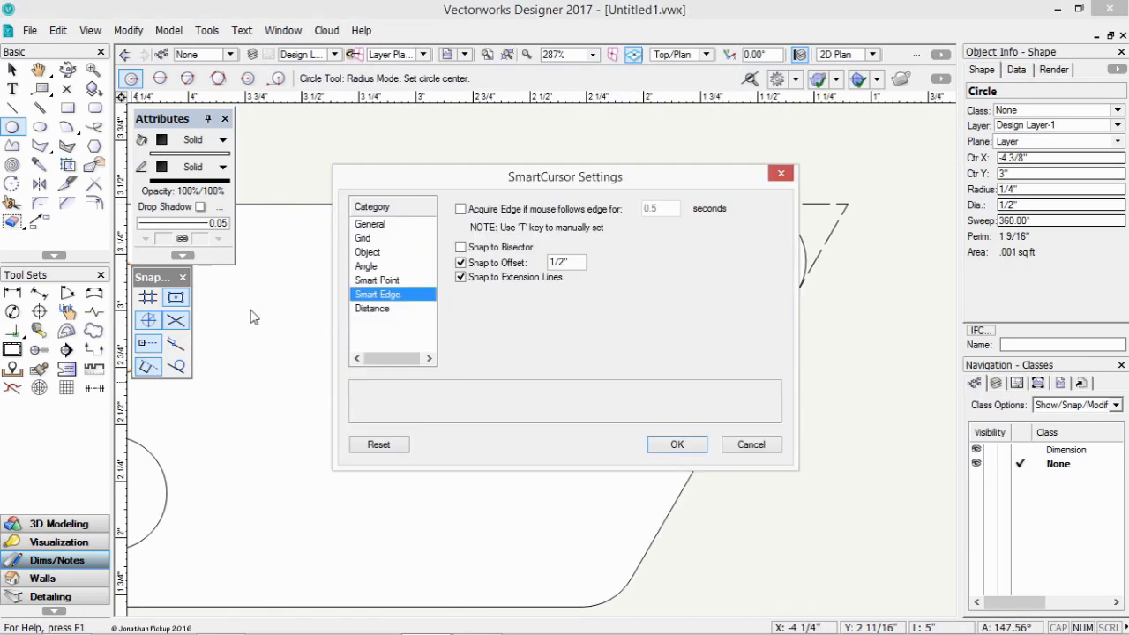
left_click(462, 210)
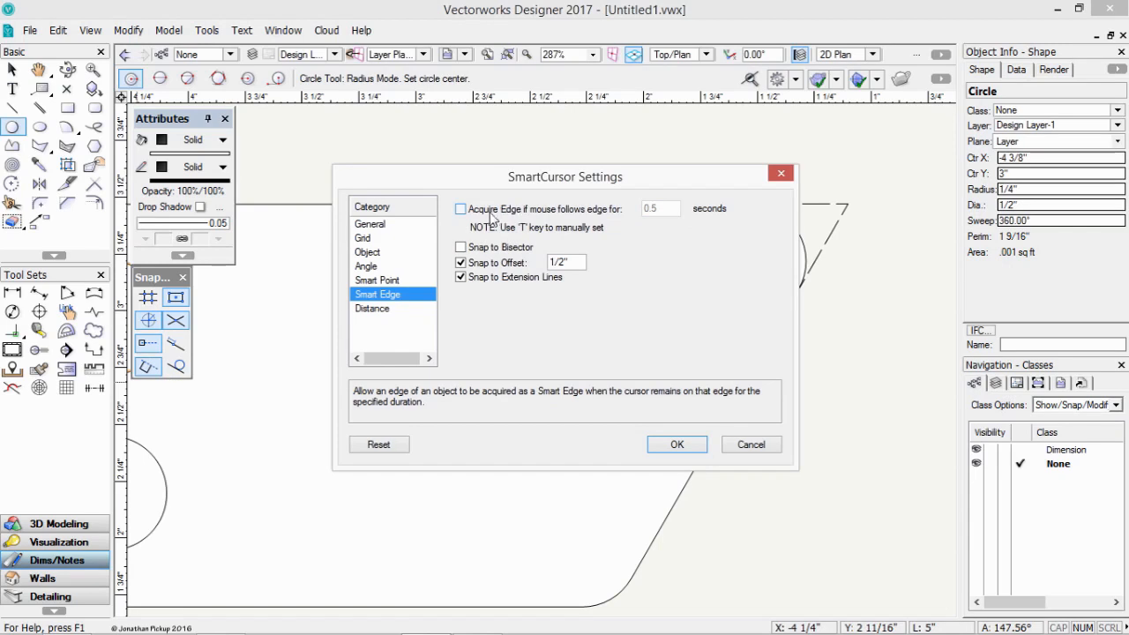
left_click(677, 444)
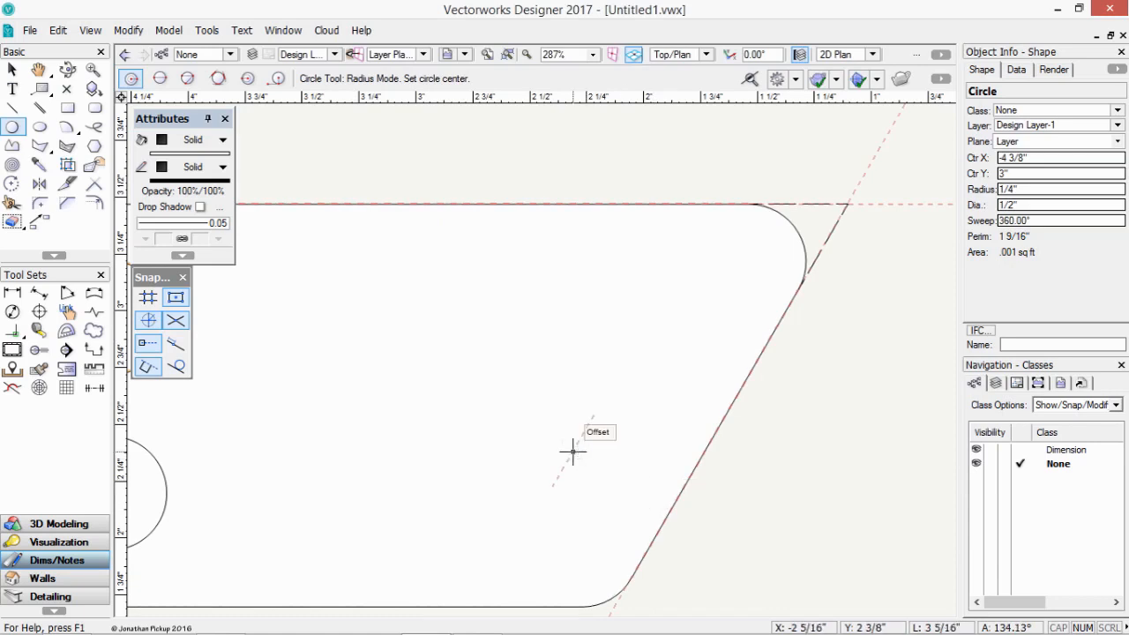
Draw a circle with a .25 radius centered where the 1/2" offsets of the top edge and the angled side intersect.
left_click(650, 317)
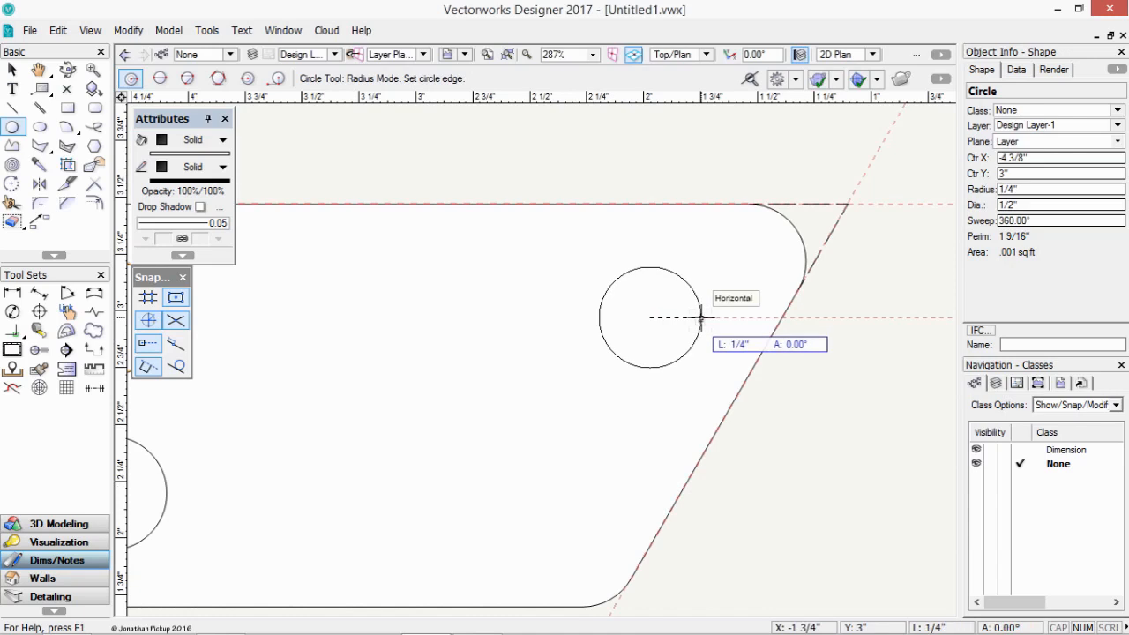
key("Tab")
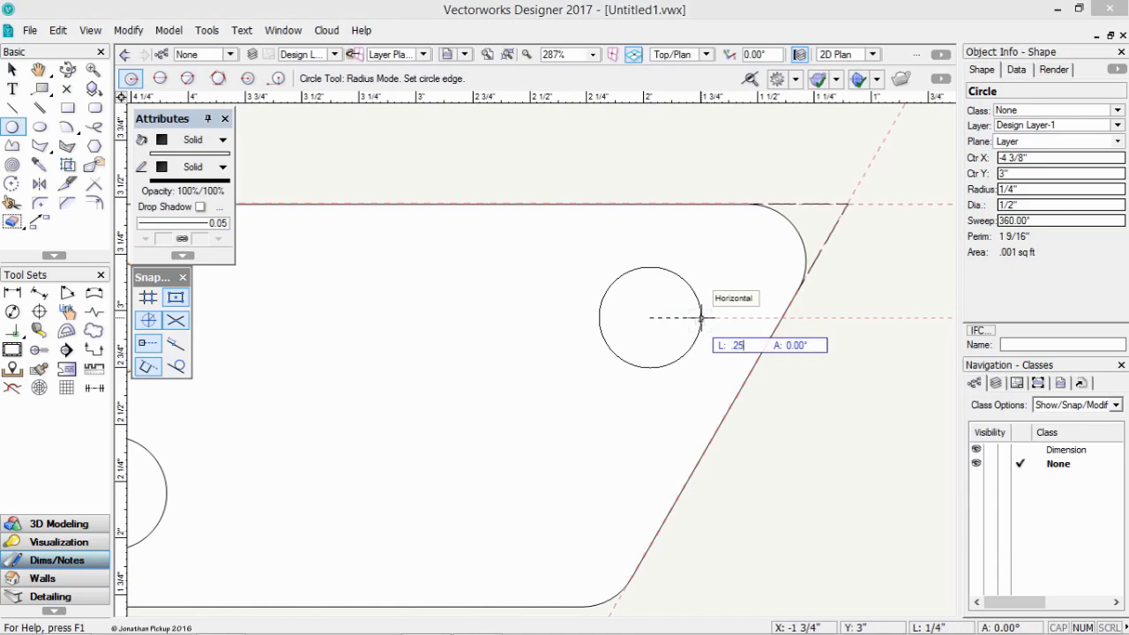
type(".25")
key("Return")
left_click(704, 317)
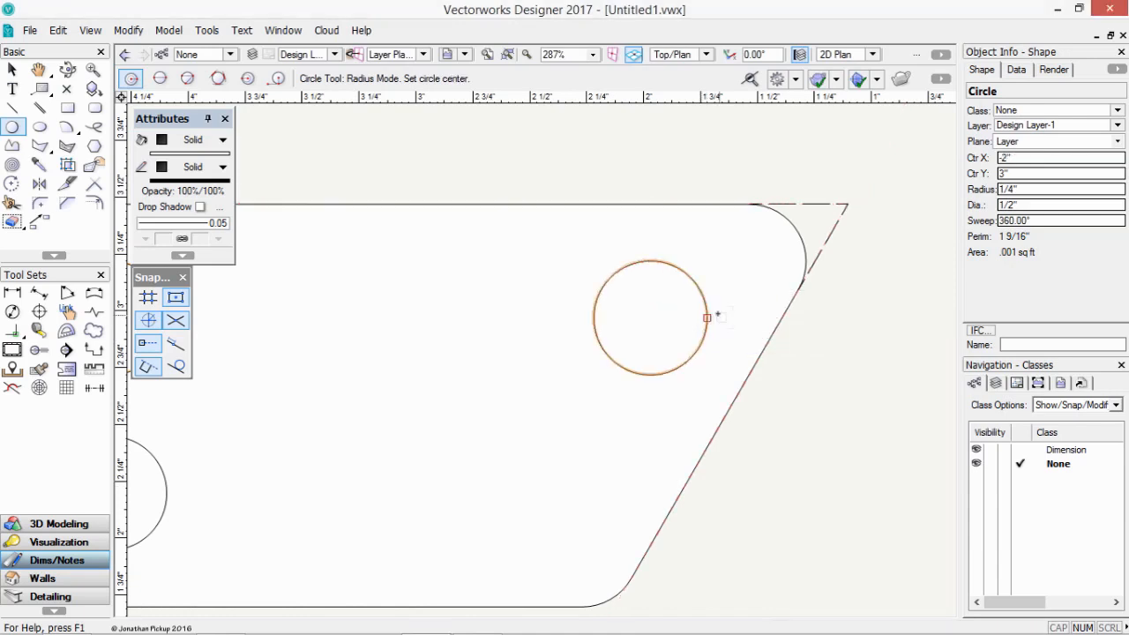
scroll(716, 314, "down", 3)
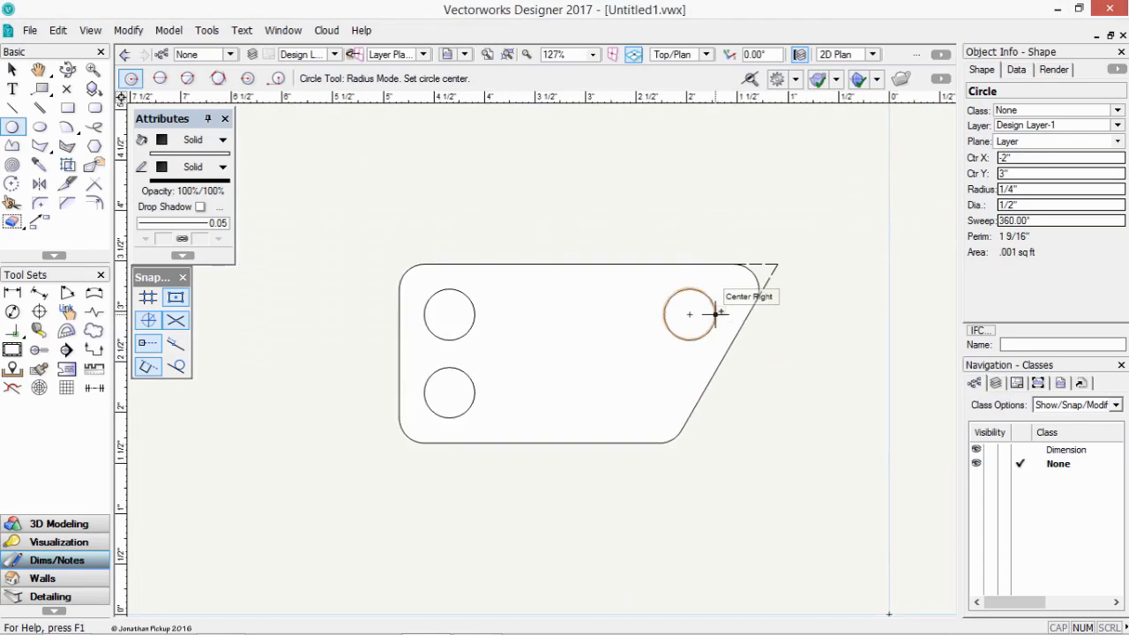
Draw a horizontal line about 11/16" long from the top-right fillet's center and a vertical line about 1 5/16" down from the fillet's rightmost point.
scroll(797, 283, "up", 3)
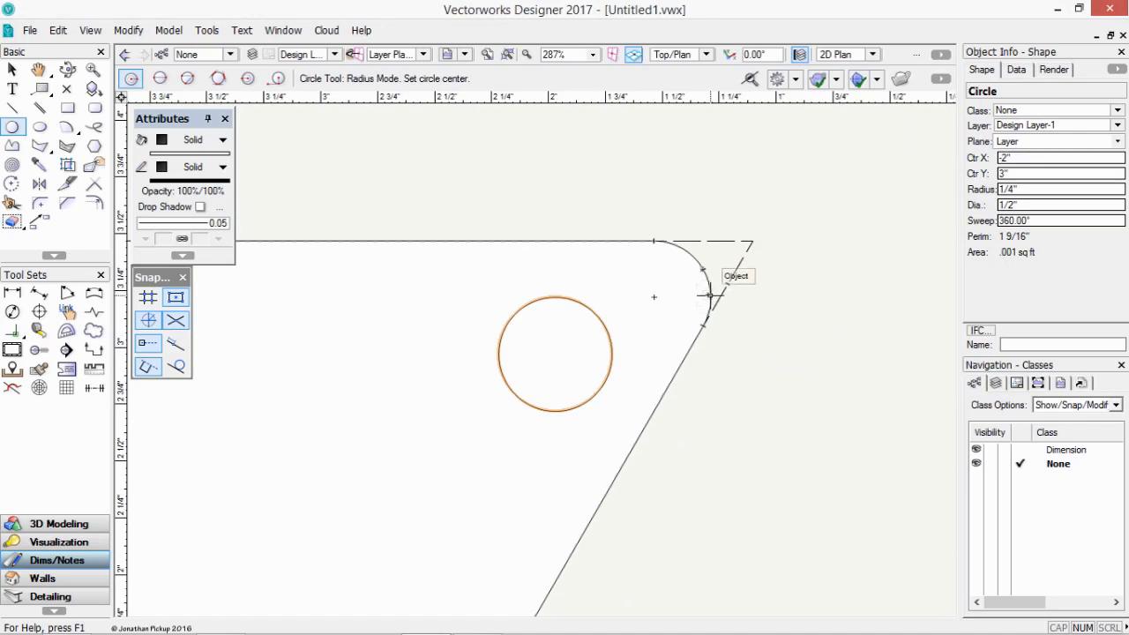
left_click(14, 108)
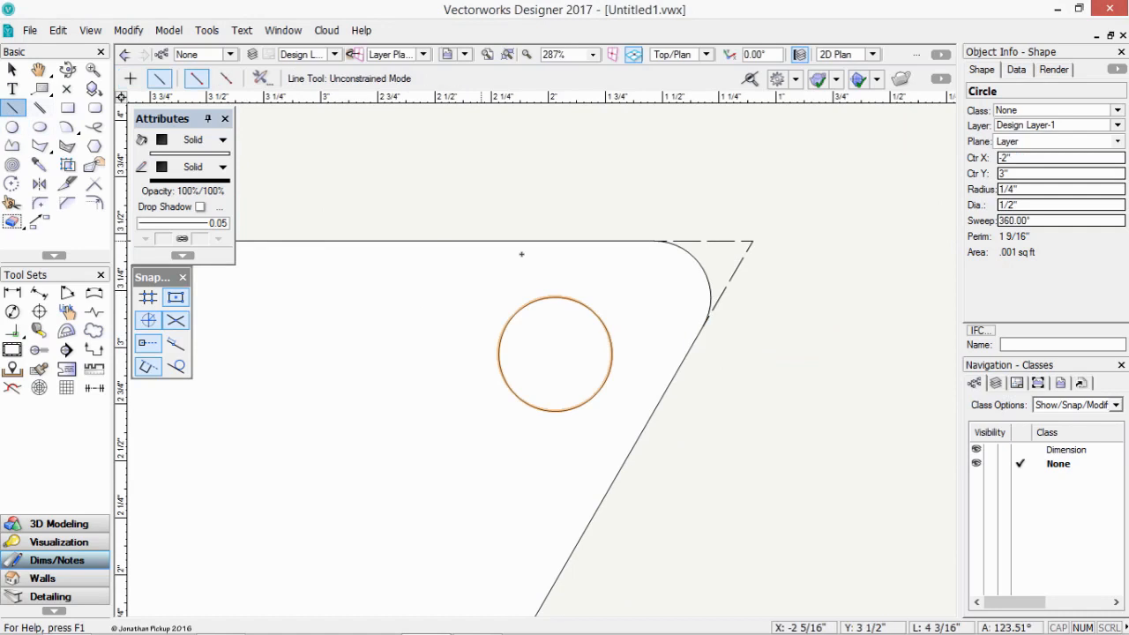
left_click(653, 297)
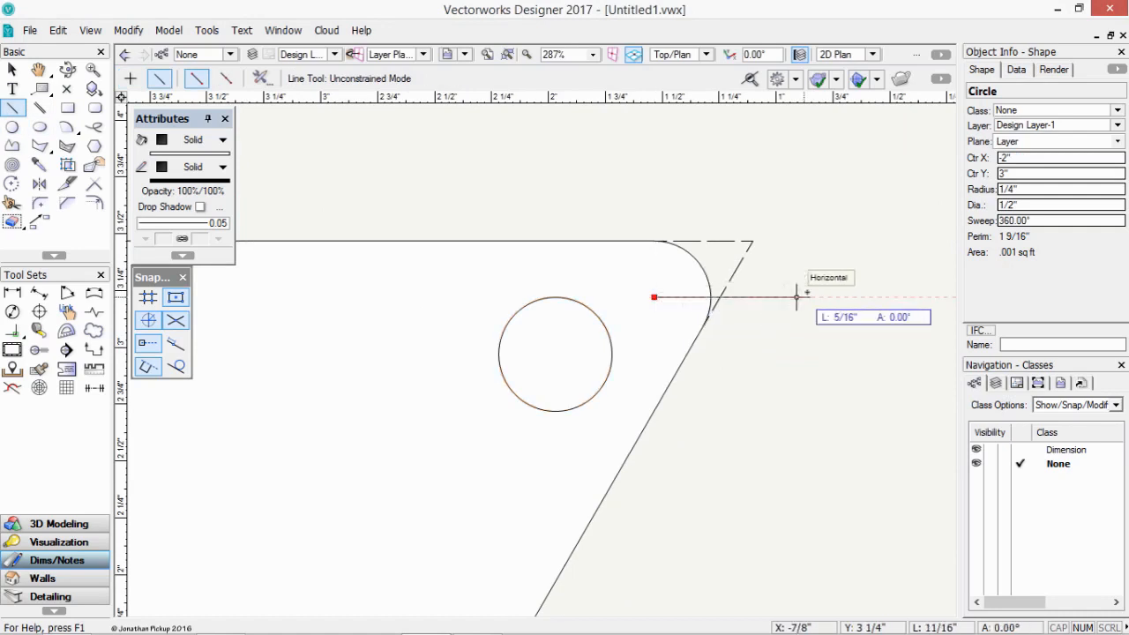
left_click(808, 297)
left_click(710, 297)
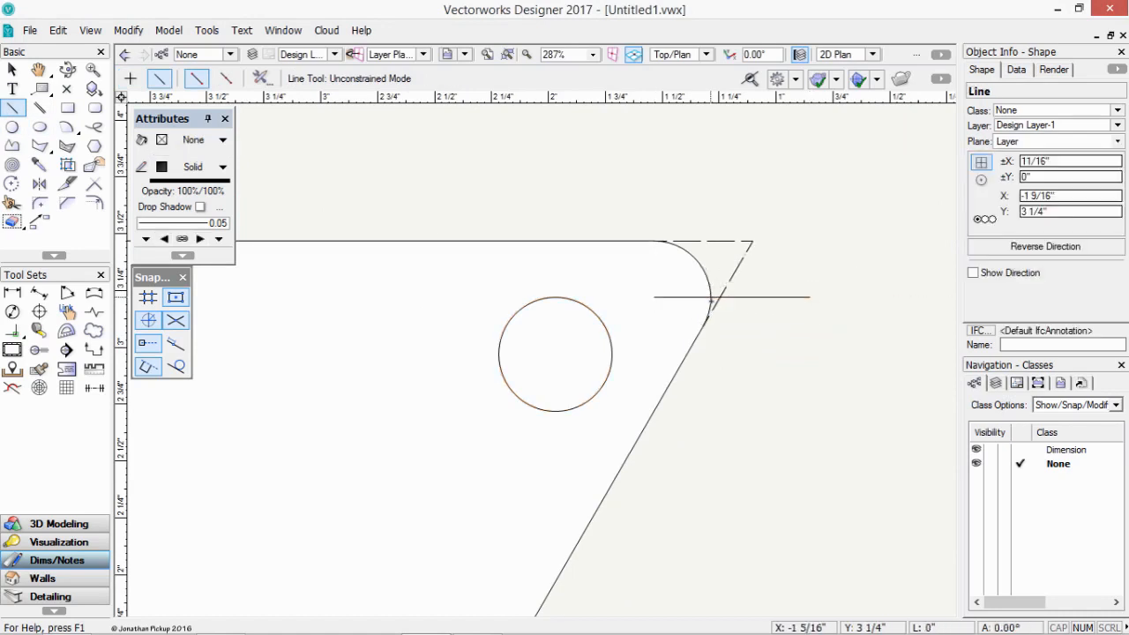
left_click(711, 604)
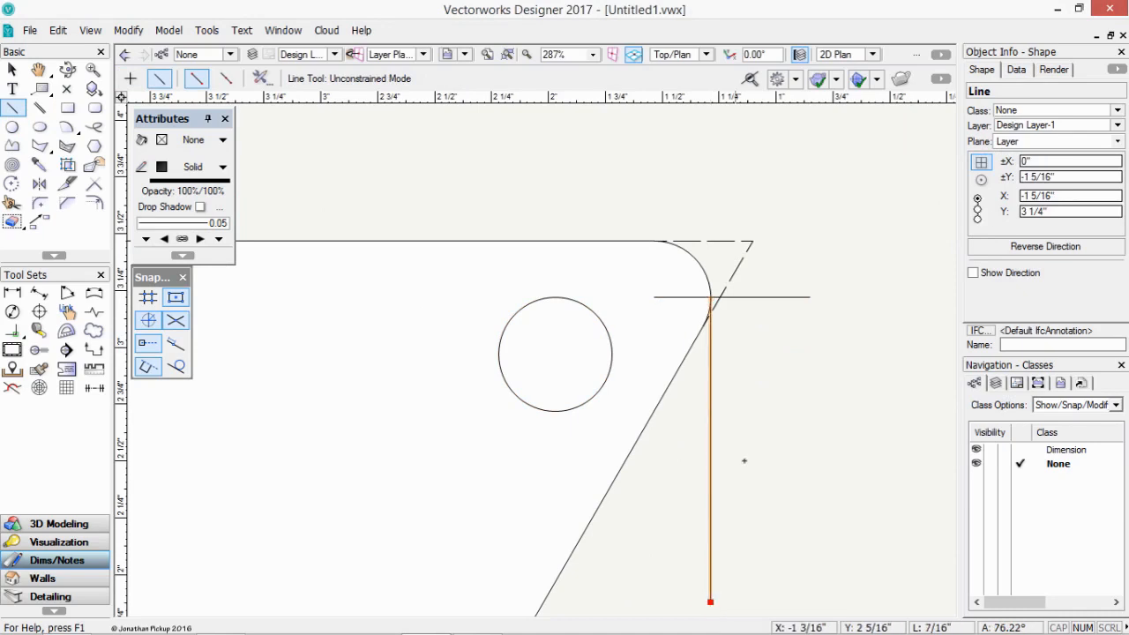
Delete the horizontal construction line at the shape's top-right fillet.
key("x")
left_click(750, 297)
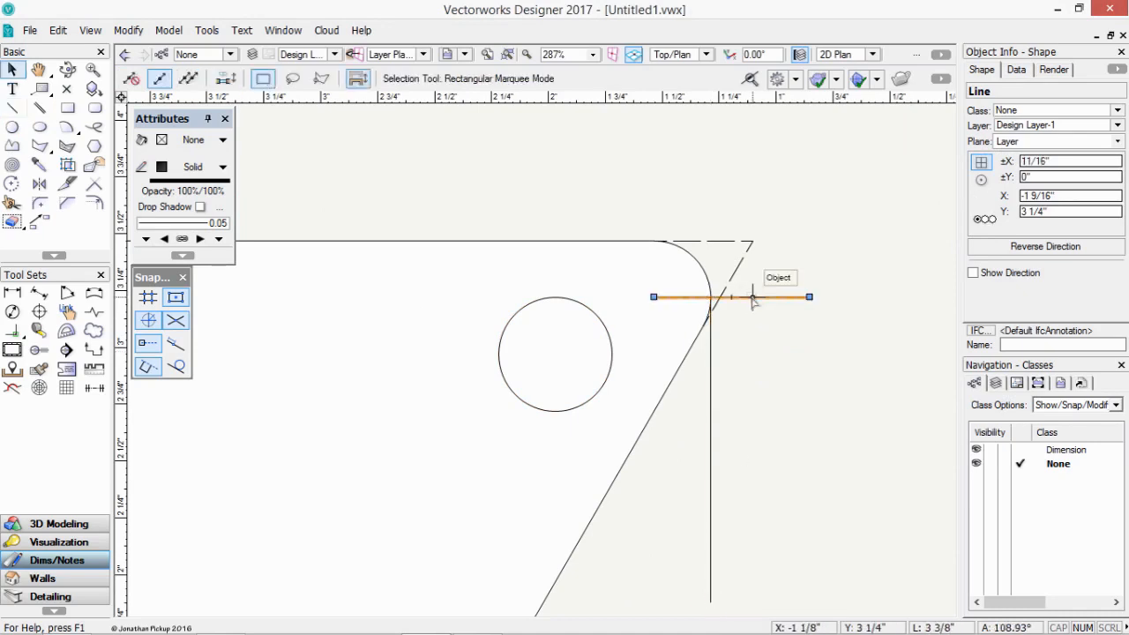
key("Delete")
Draw a rectangle 3 9/16" wide and 3/8" high below the shape, spanning from its left edge to the vertical construction line.
scroll(752, 404, "down", 5)
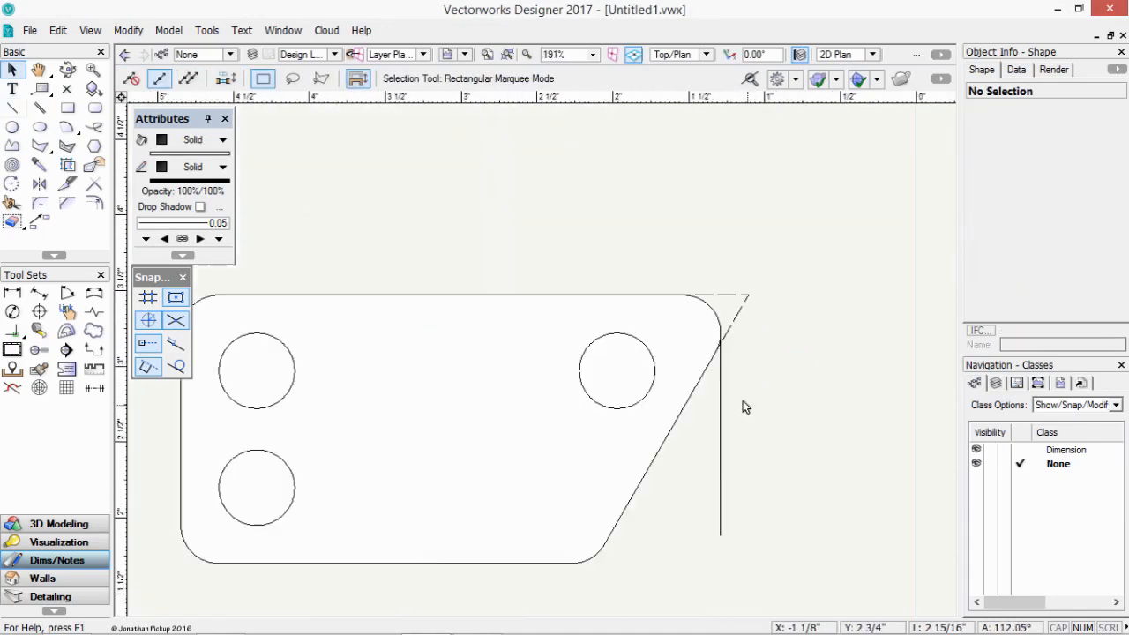
mouse_move(698, 431)
middle_mouse_down()
mouse_move(574, 290)
mouse_move(530, 262)
middle_mouse_up()
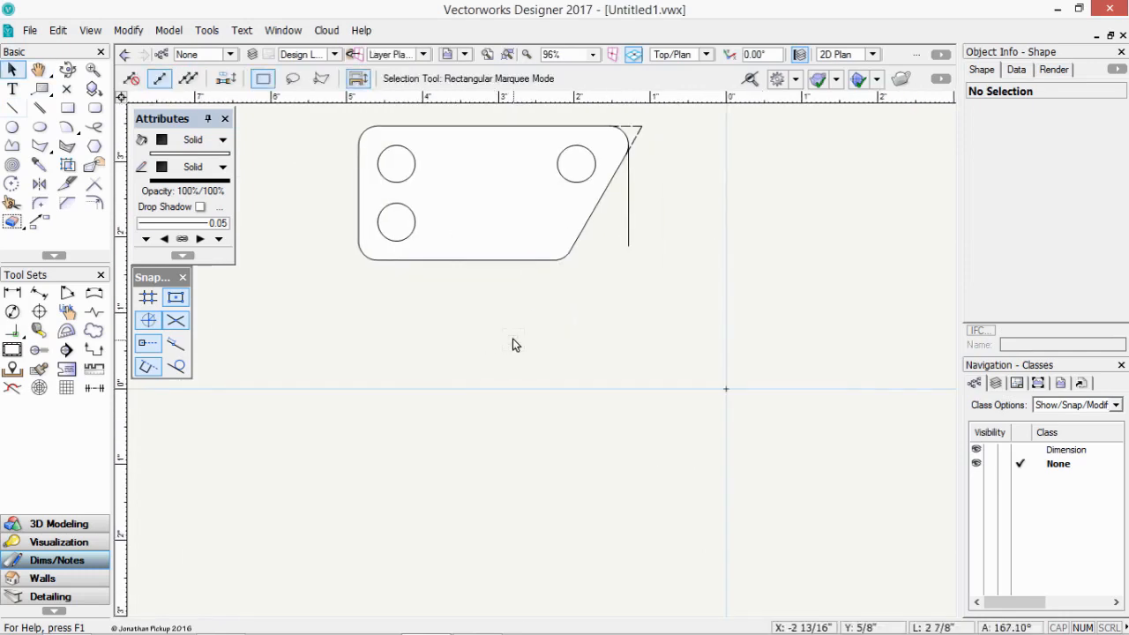
middle_click_drag(470, 340, 440, 315)
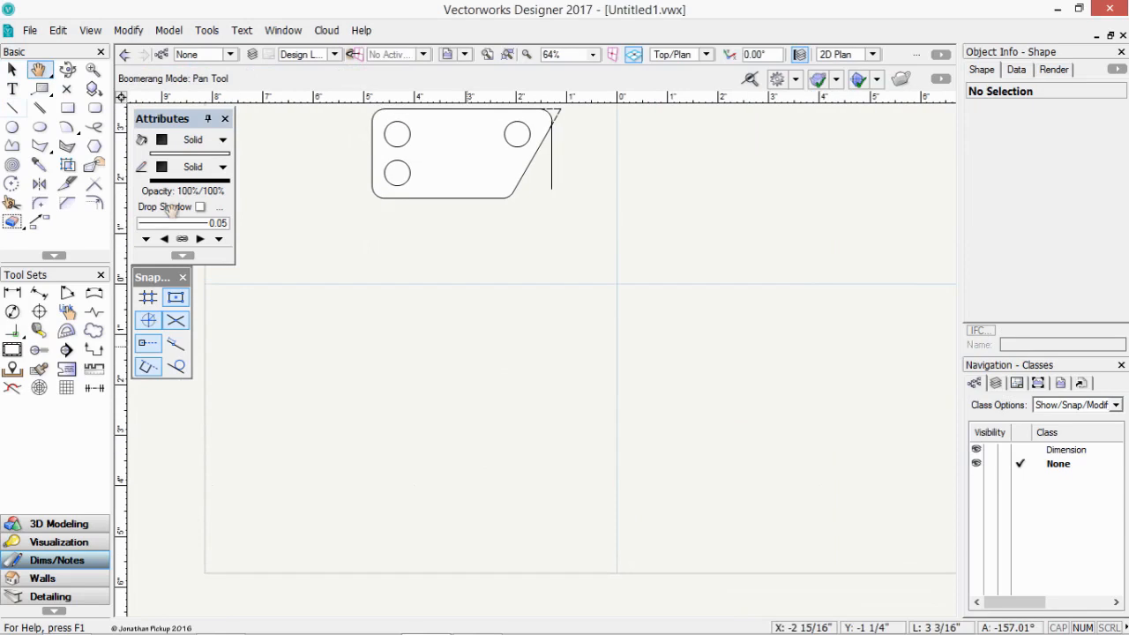
left_click(68, 108)
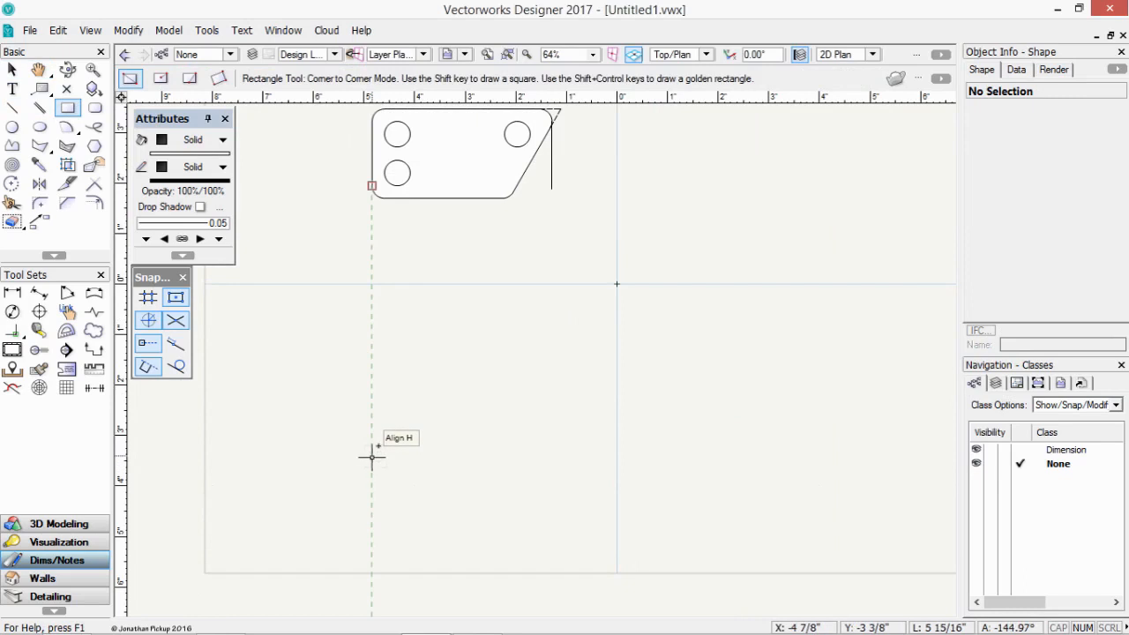
left_click(371, 432)
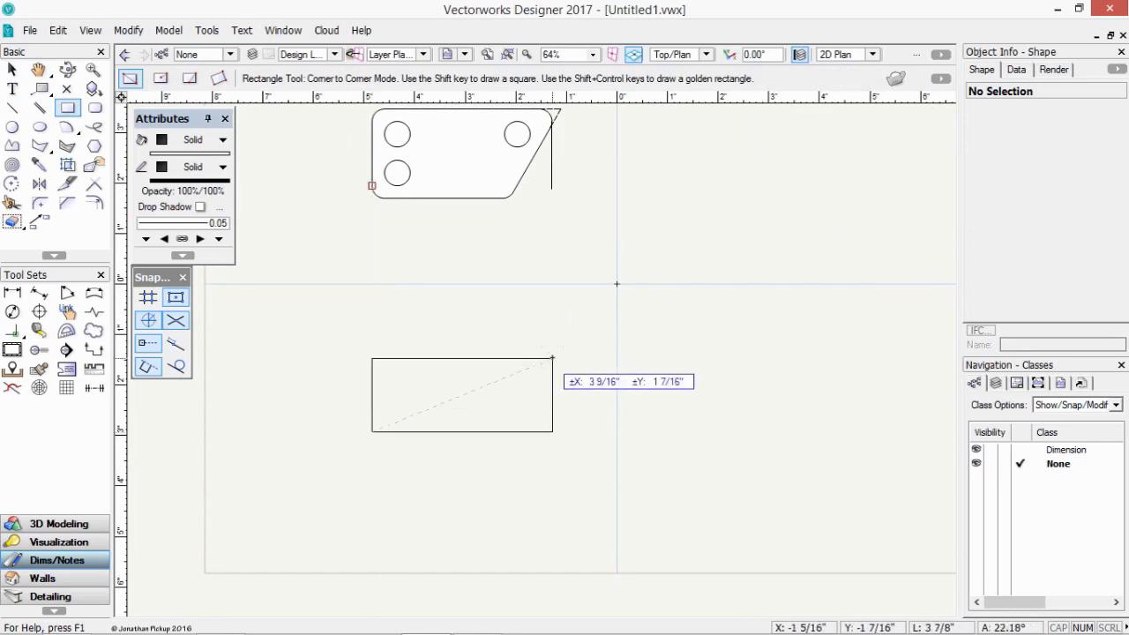
key("Tab")
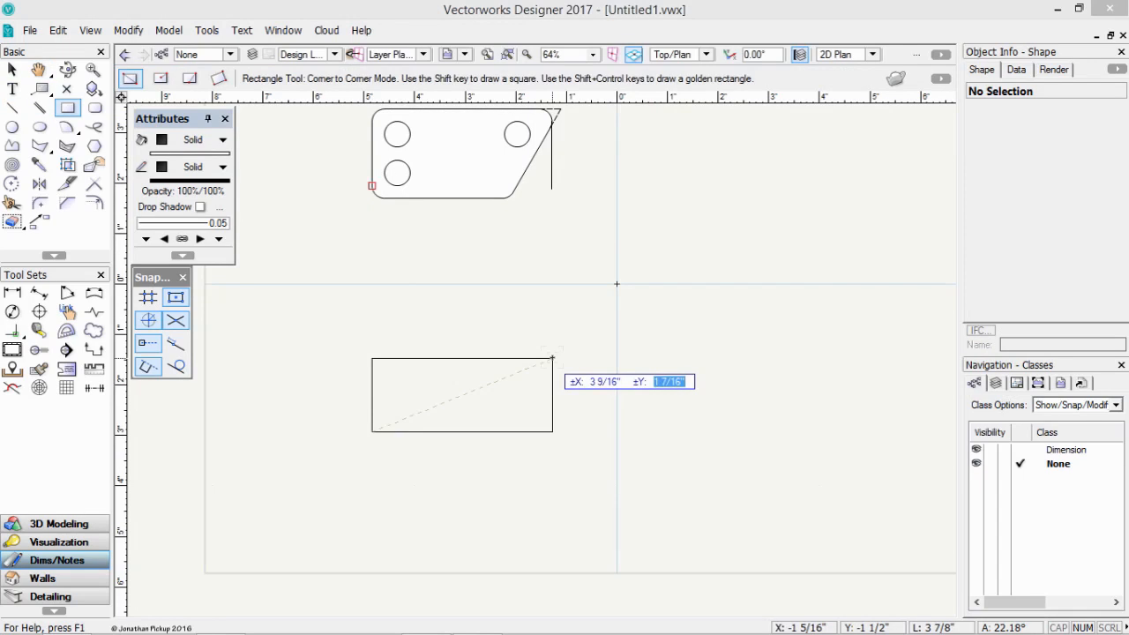
key("Tab")
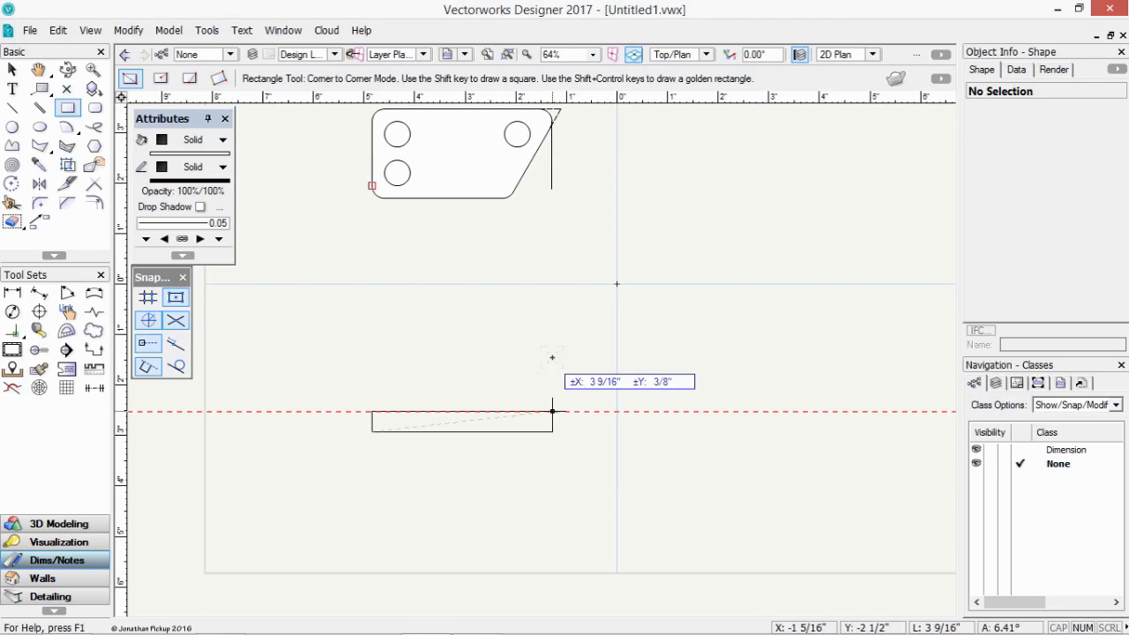
left_click(552, 190)
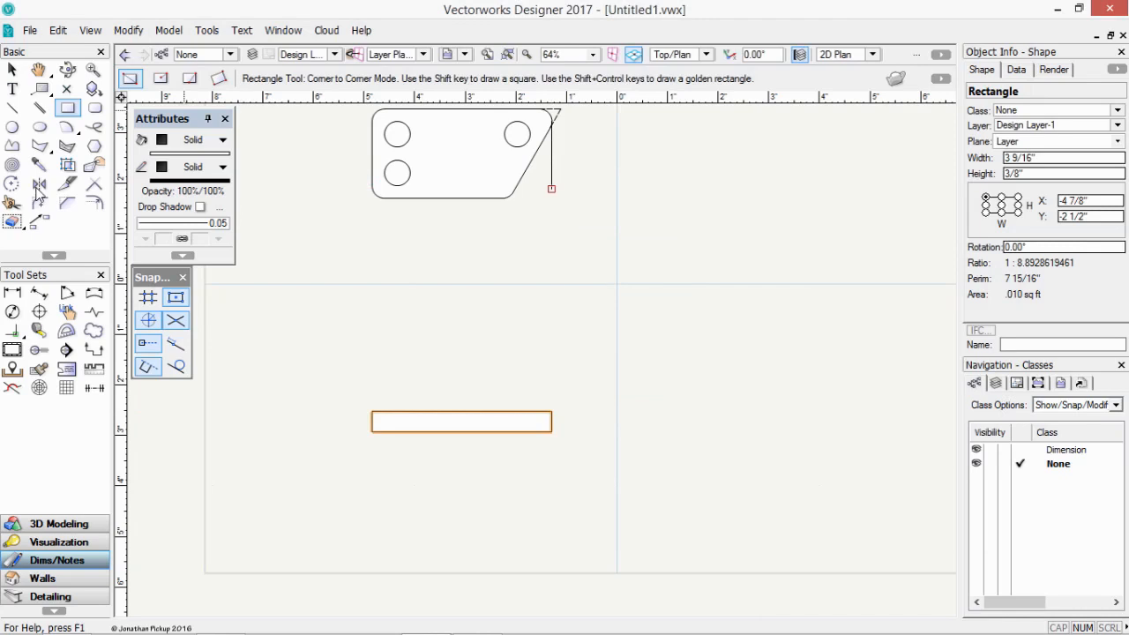
Delete the vertical construction line beside the shape's angled side.
left_click(11, 68)
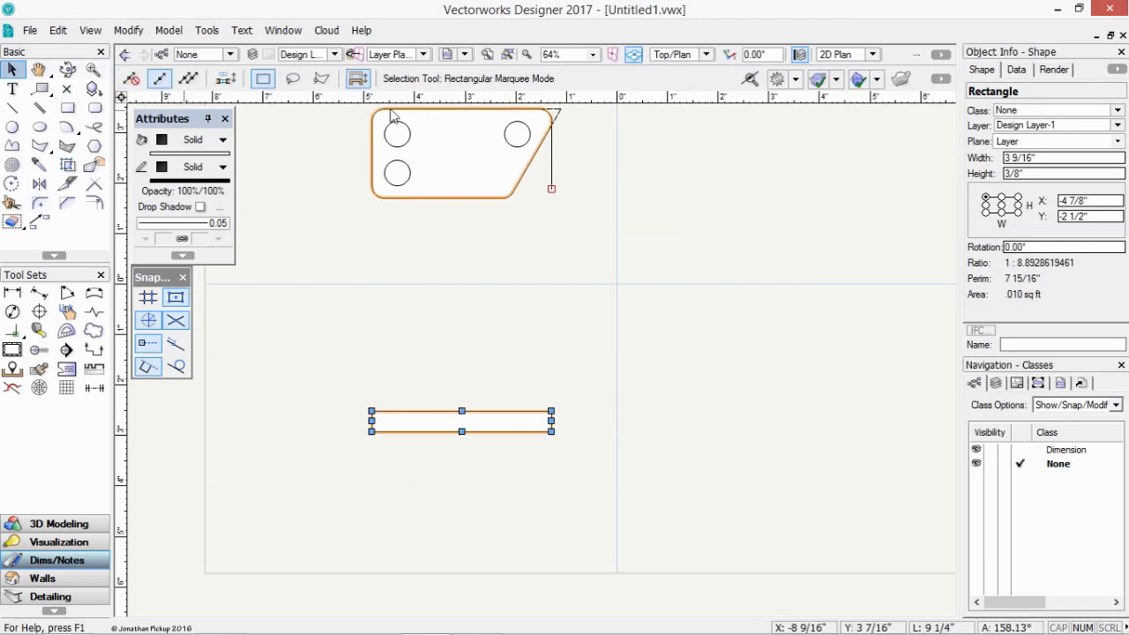
left_click(552, 176)
key("Delete")
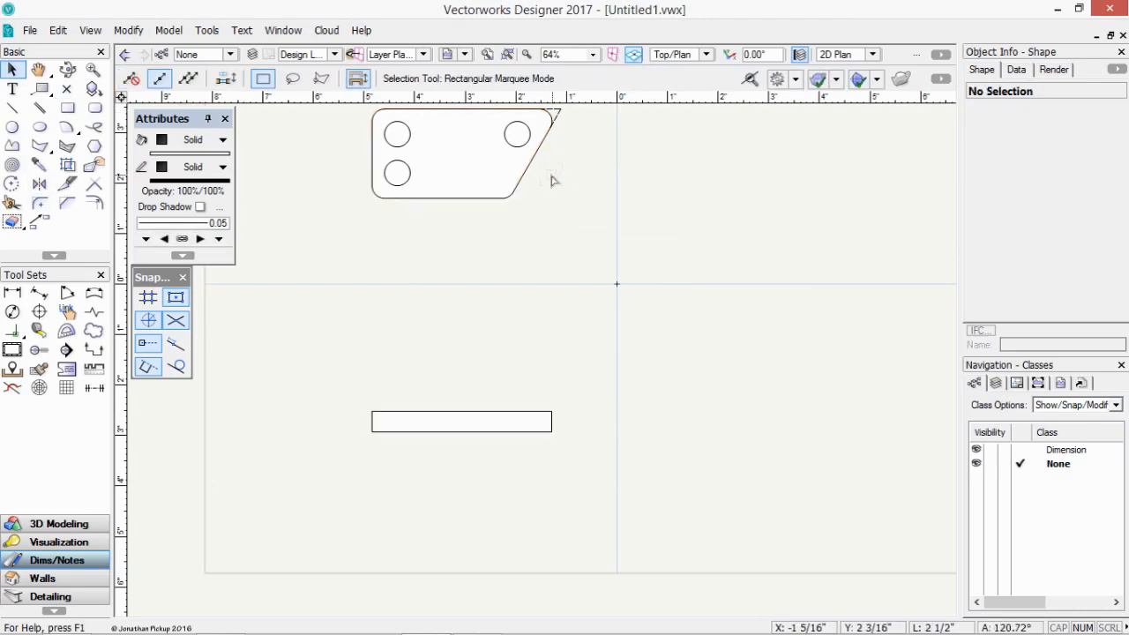
Draw a 3/8" vertical line across the rectangle, aligned with the left edge of the lower-left circle.
key("2")
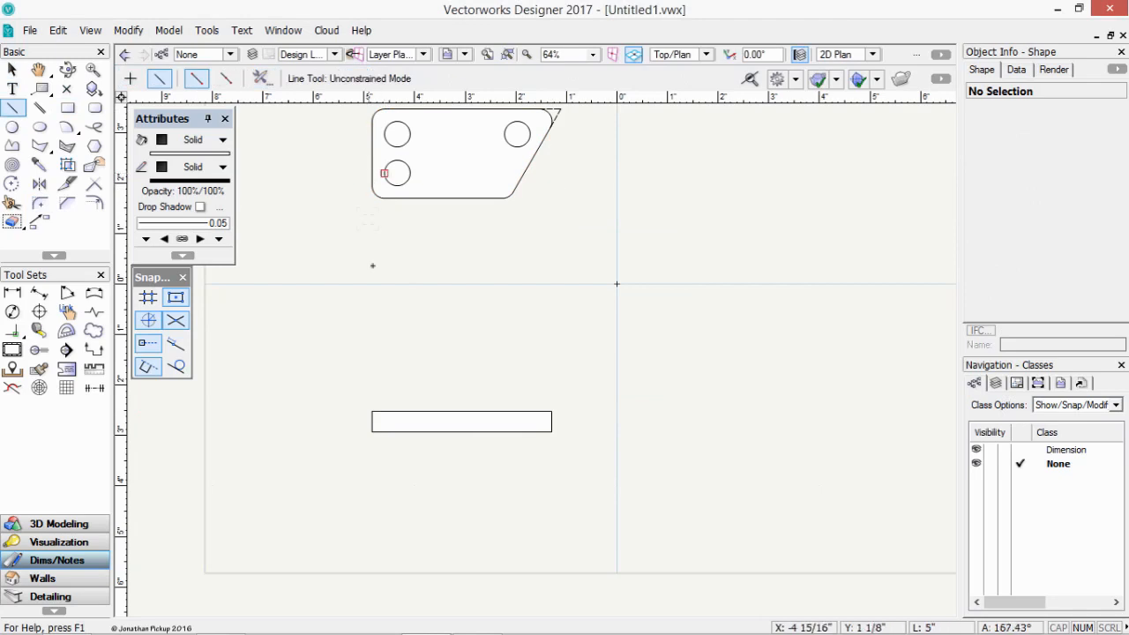
left_click(384, 411)
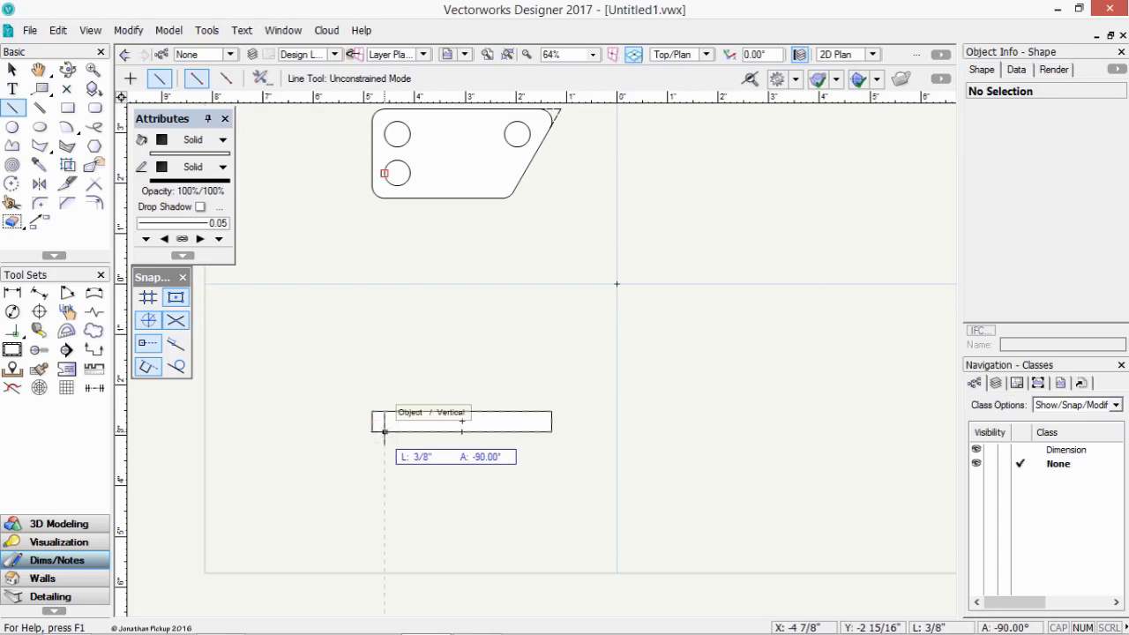
left_click(383, 431)
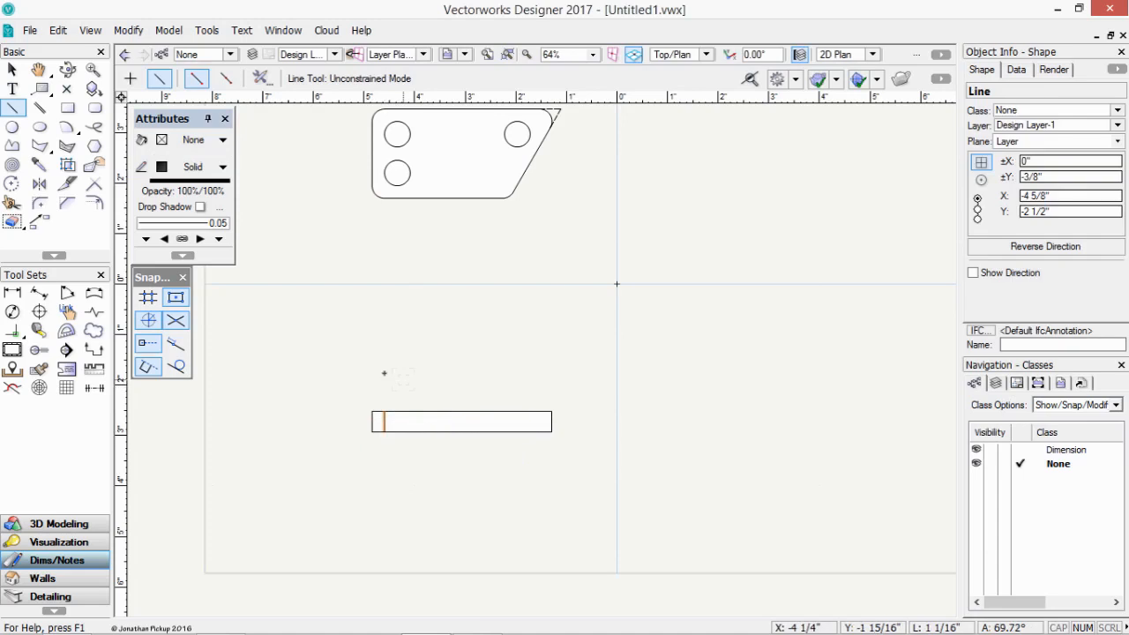
Offset the vertical line by point to the lower-left circle's right edge and to both side edges of the right-hand circle.
left_click(95, 202)
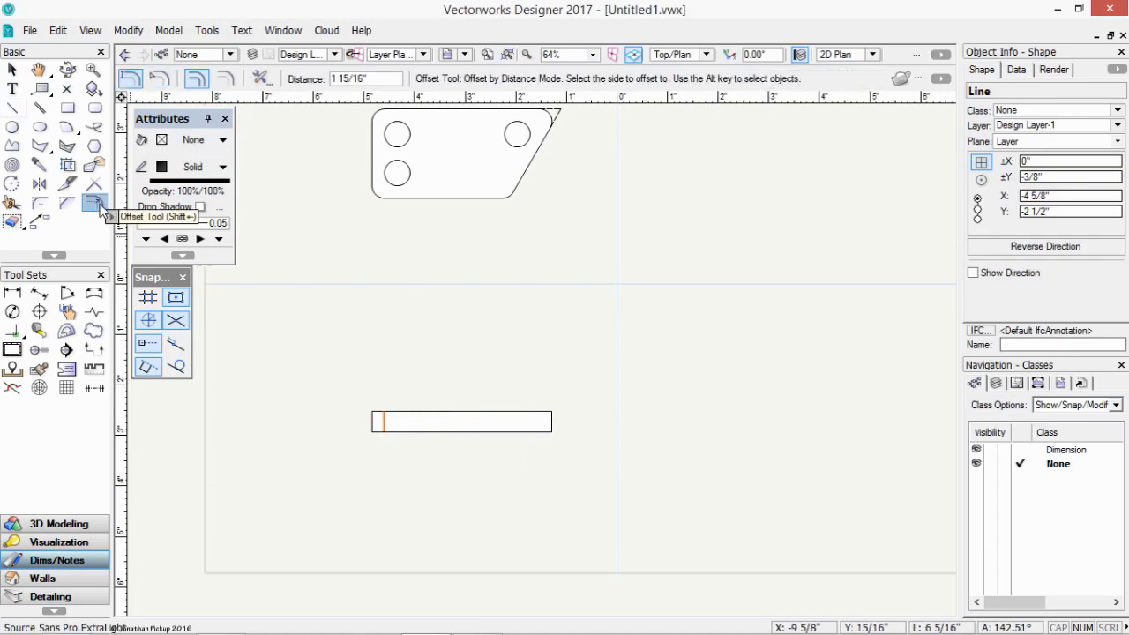
left_click(161, 79)
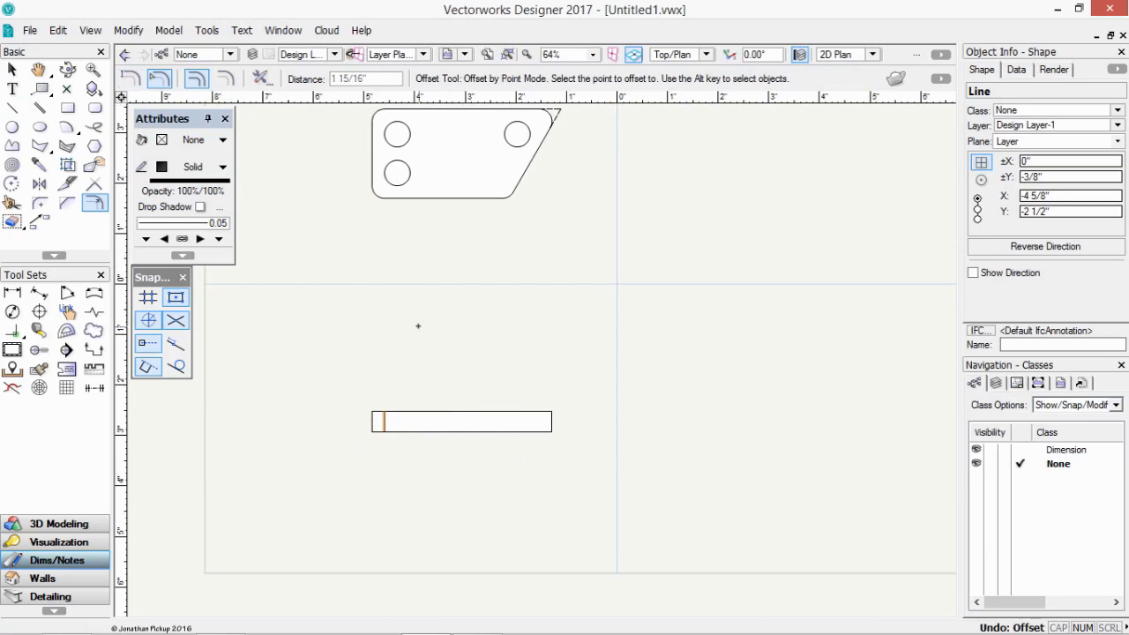
left_click(409, 173)
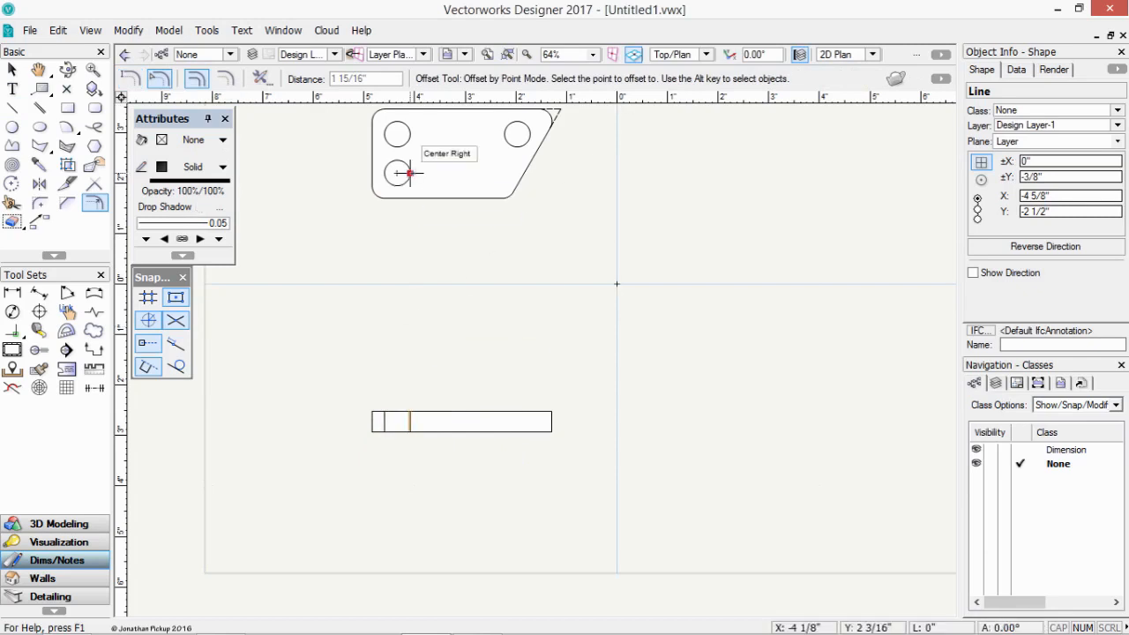
left_click(504, 133)
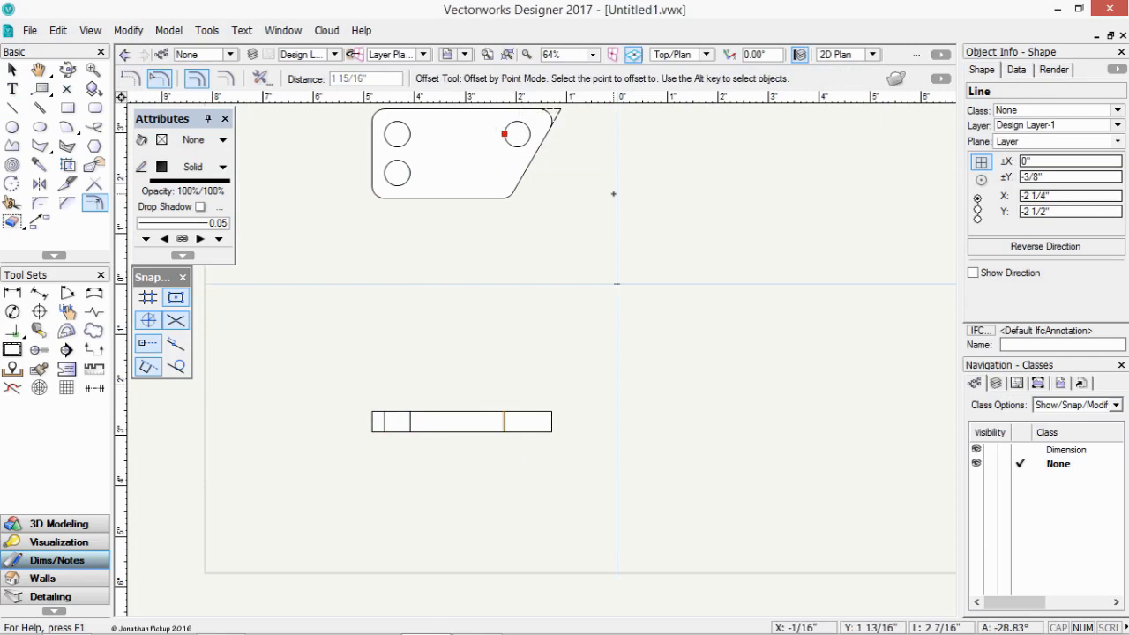
left_click(530, 133)
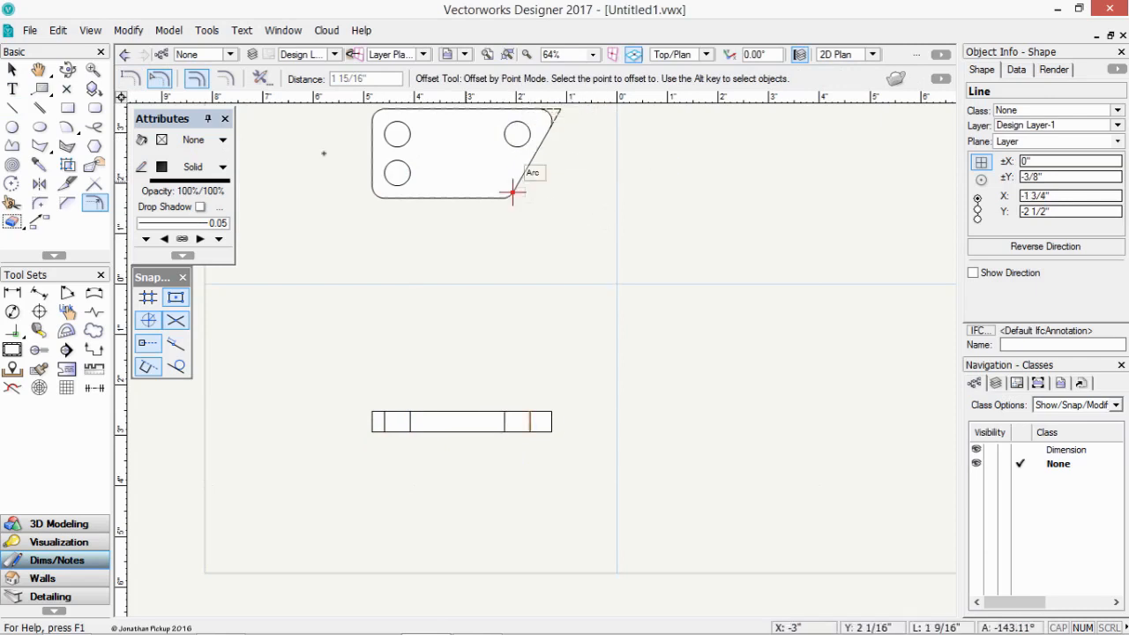
Change the pen style of the four vertical lines inside the rectangle to the dashed Line Type.
key("x")
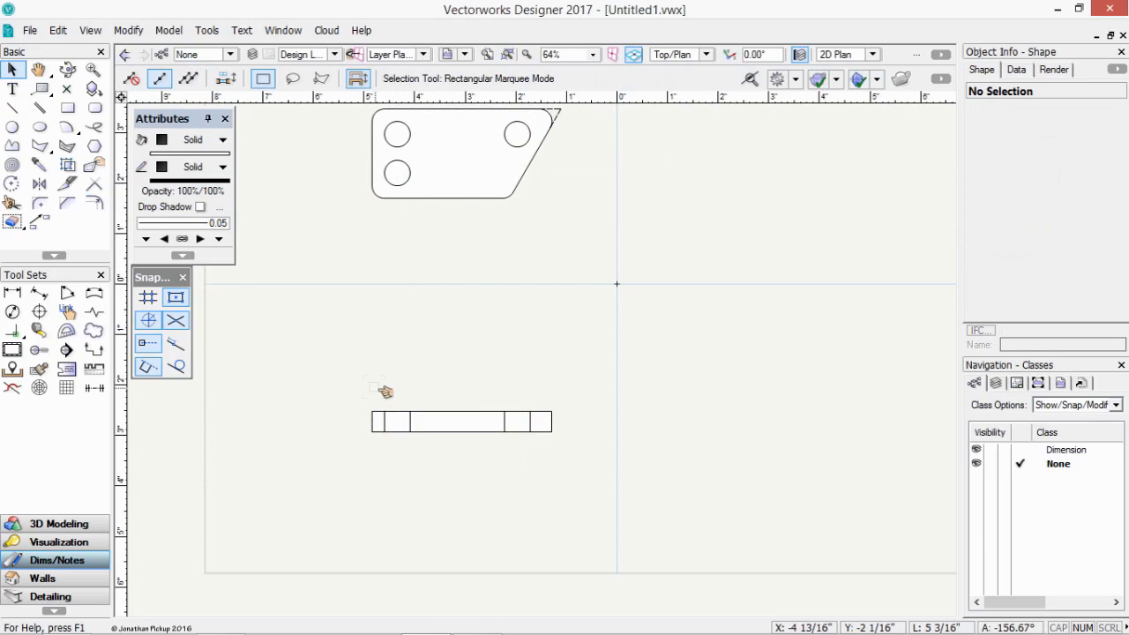
left_click_drag(375, 388, 547, 441)
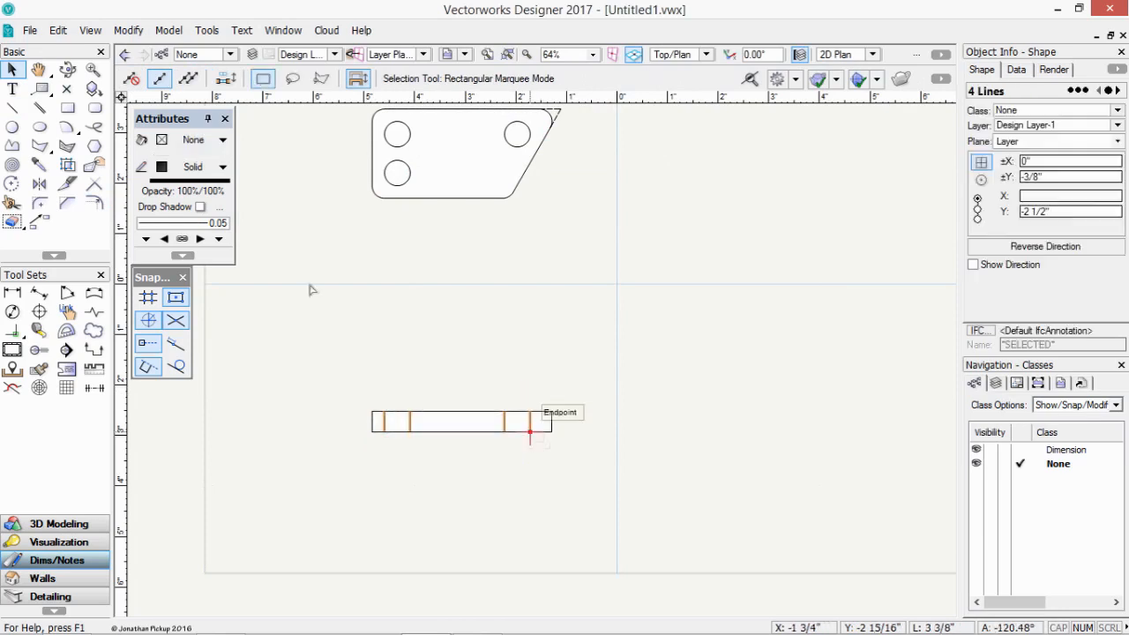
left_click(212, 170)
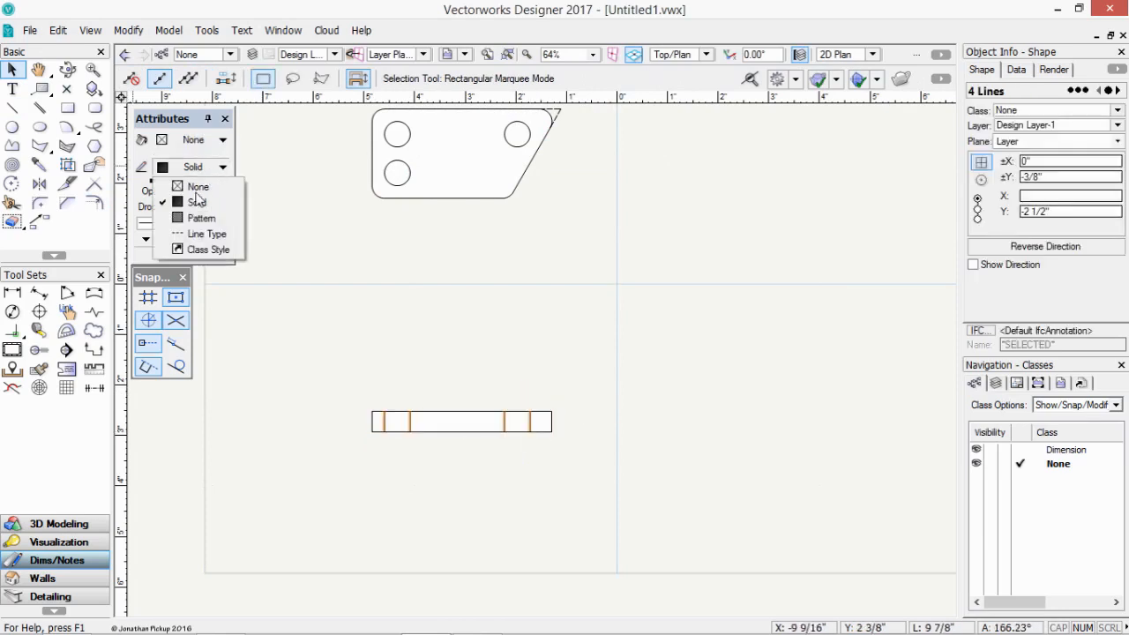
left_click(198, 234)
left_click(468, 280)
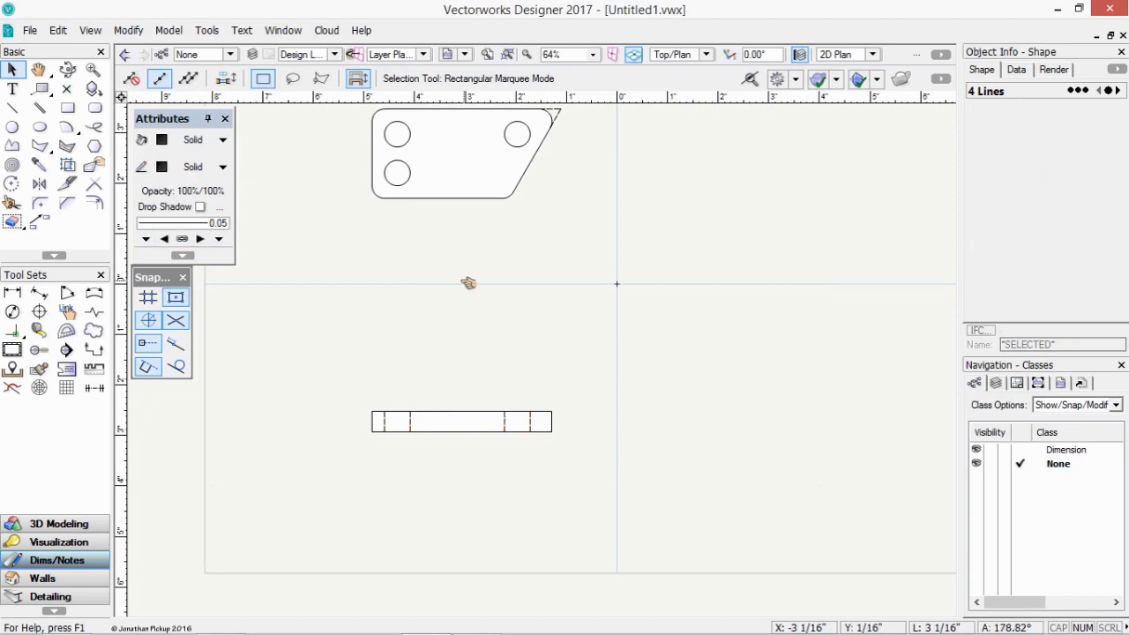
Draw a 45° line about 9 1/4" long up and right from the rectangle's top-right corner.
left_click(12, 107)
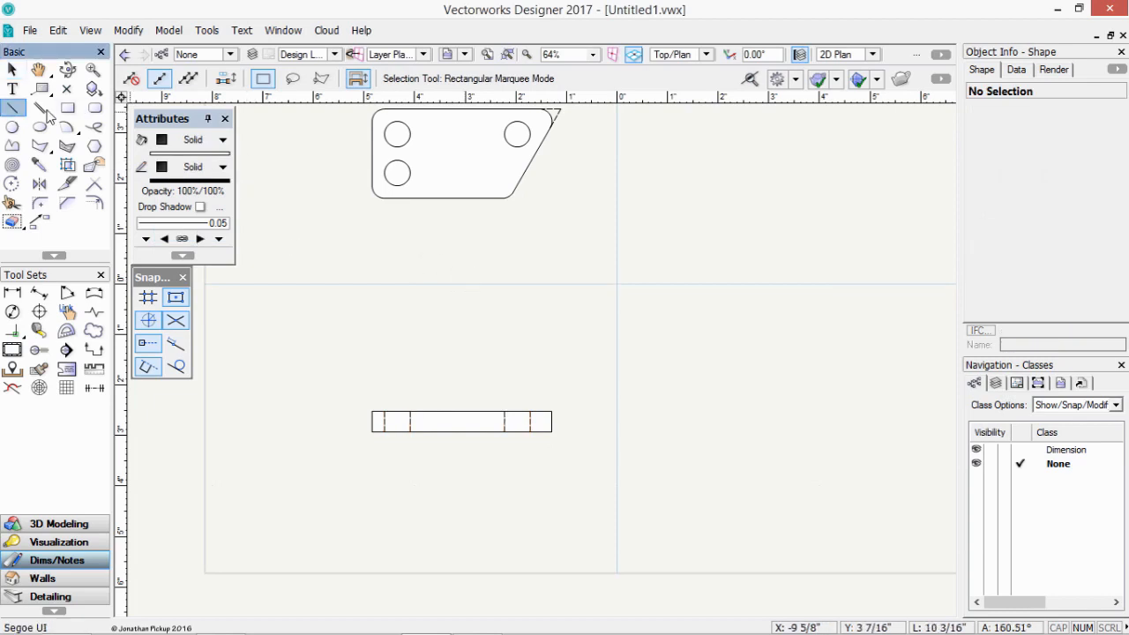
left_click(552, 411)
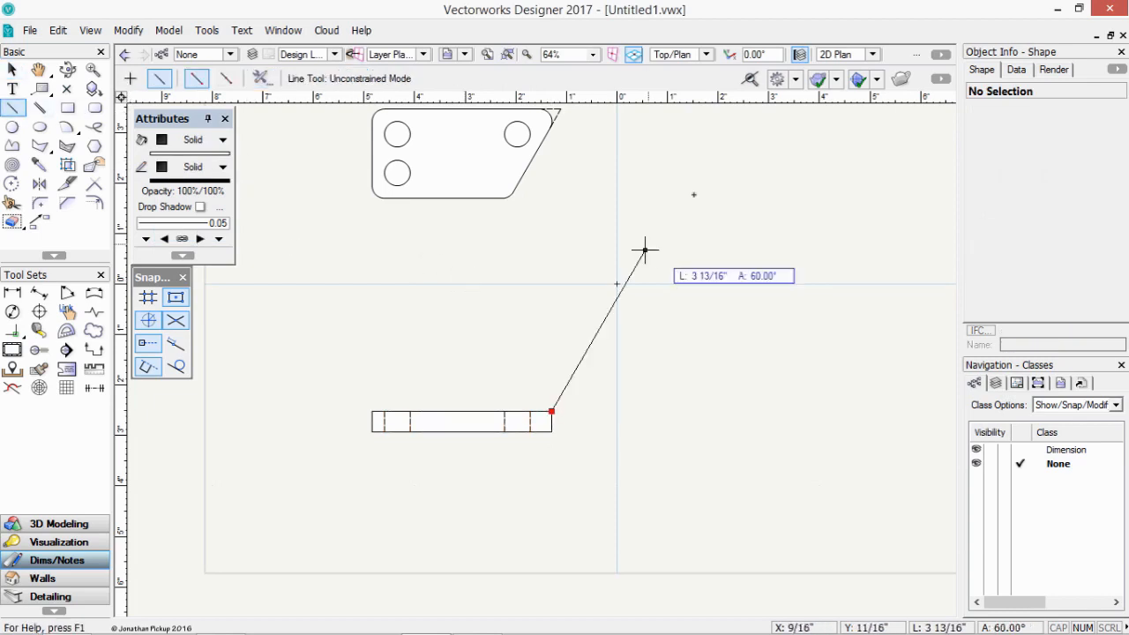
scroll(847, 116, "up", 4)
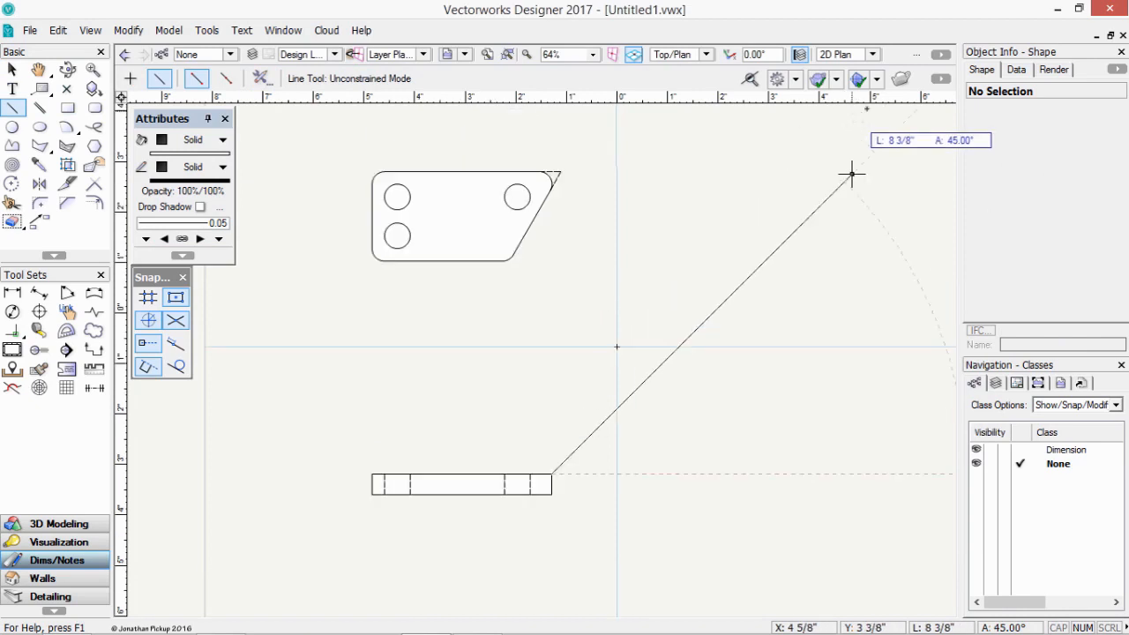
left_click(882, 264)
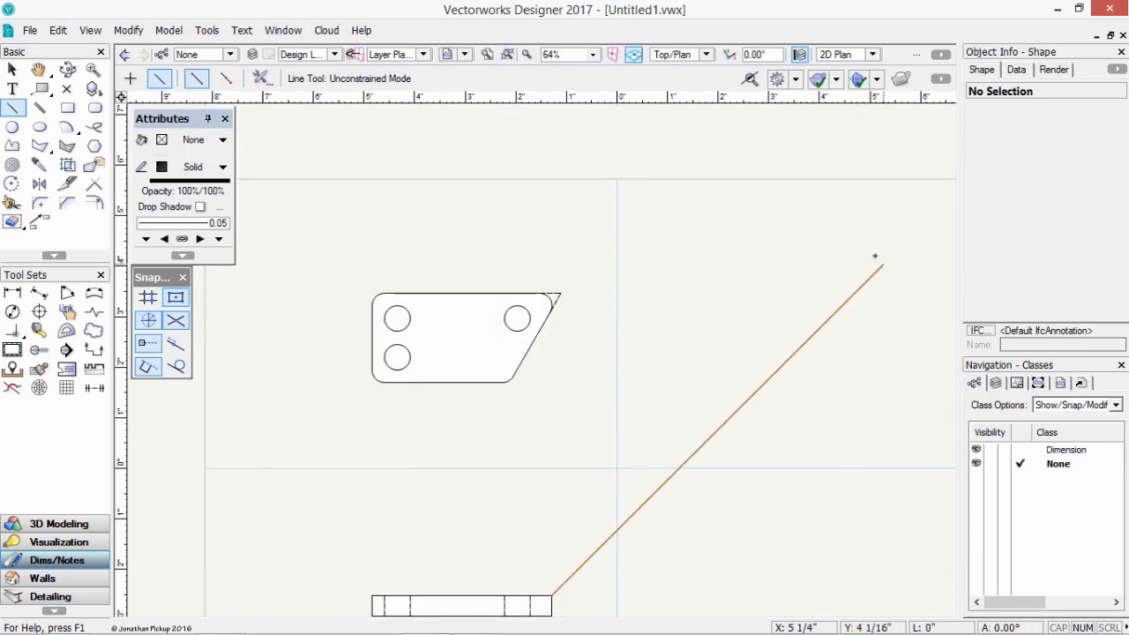
Draw horizontal projection lines rightward across the 45° line, about 6 11/16" from the dashed corner and about 6 5/8" from the shape's bottom edge.
left_click(560, 293)
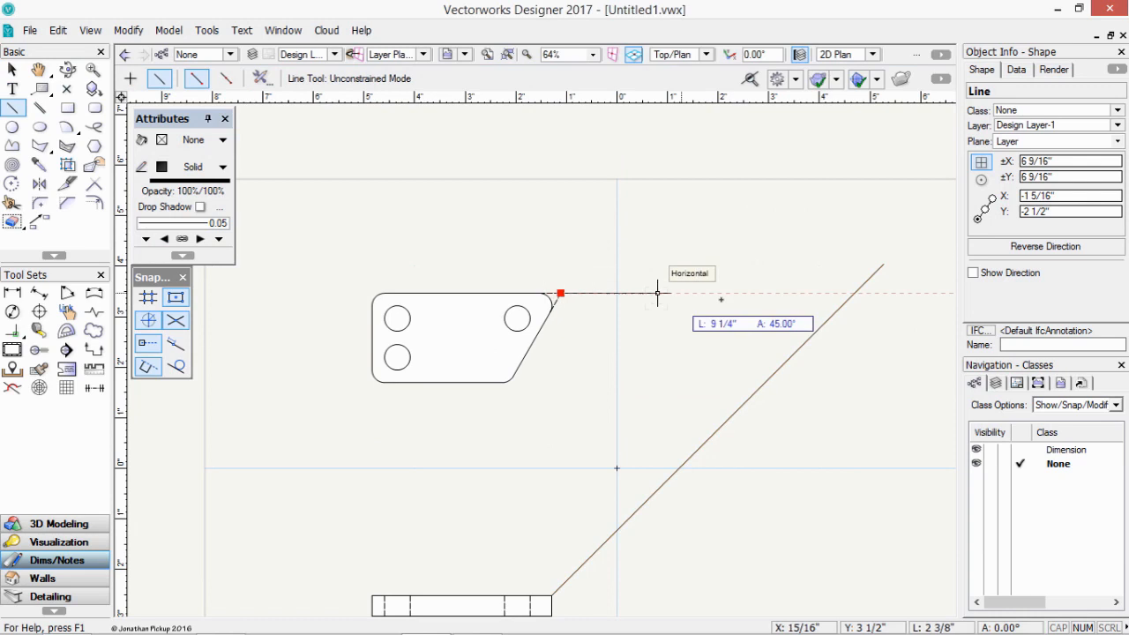
left_click(898, 292)
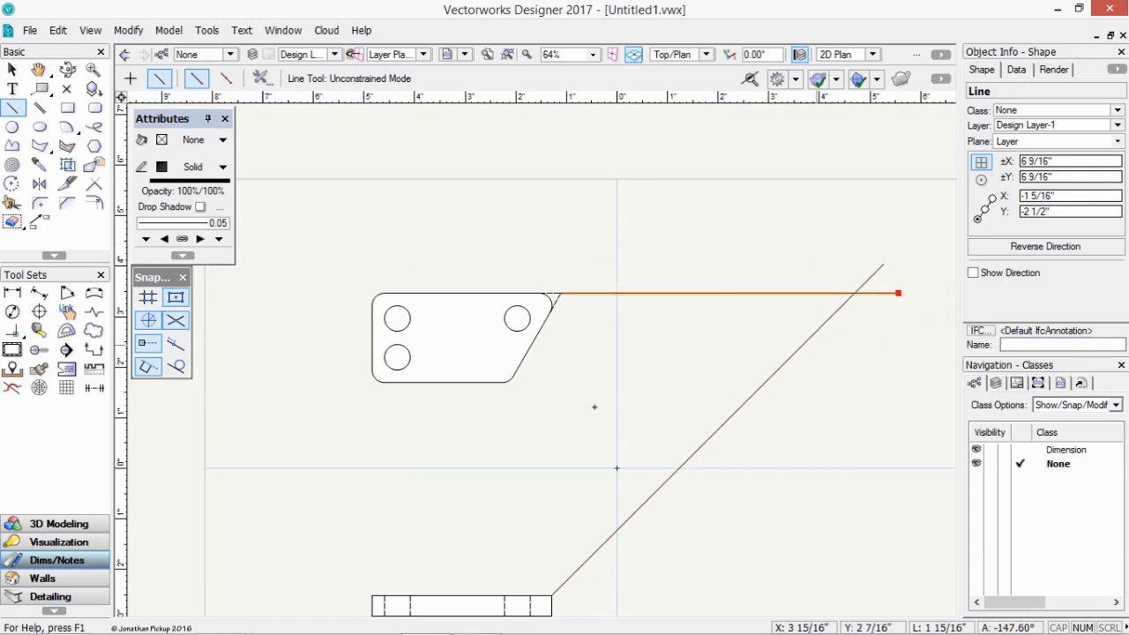
left_click(516, 380)
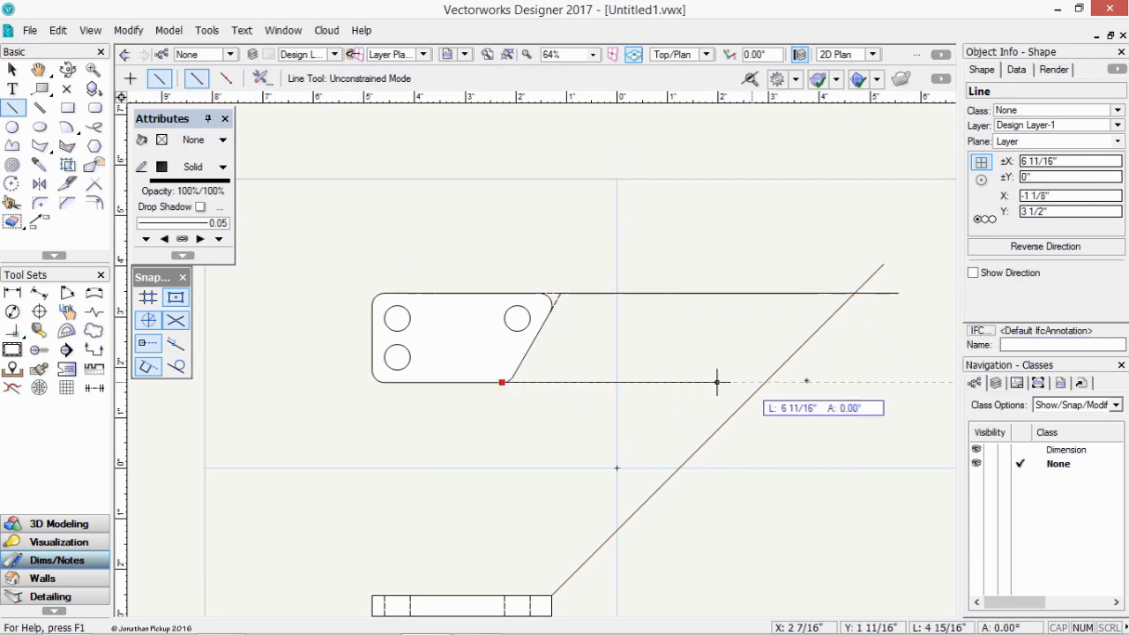
left_click(839, 381)
Draw vertical lines about 5 1/8" and 7 1/4" down from where the lower and upper projection lines cross the 45° line.
mouse_move(726, 453)
middle_mouse_down()
mouse_move(697, 405)
mouse_move(693, 368)
middle_mouse_up()
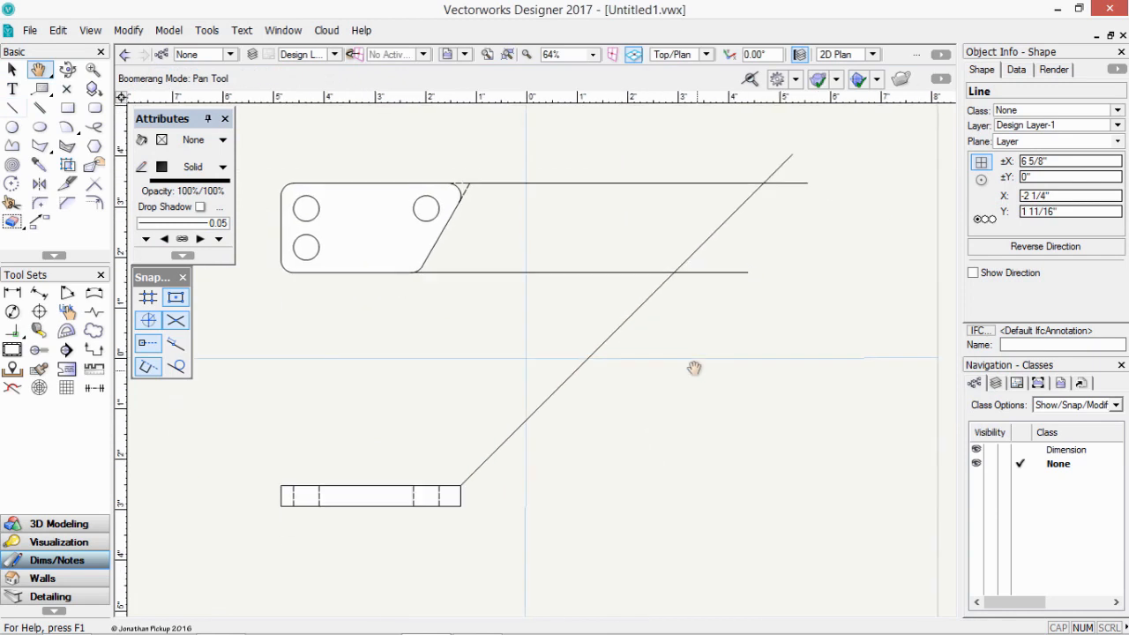
left_click(675, 273)
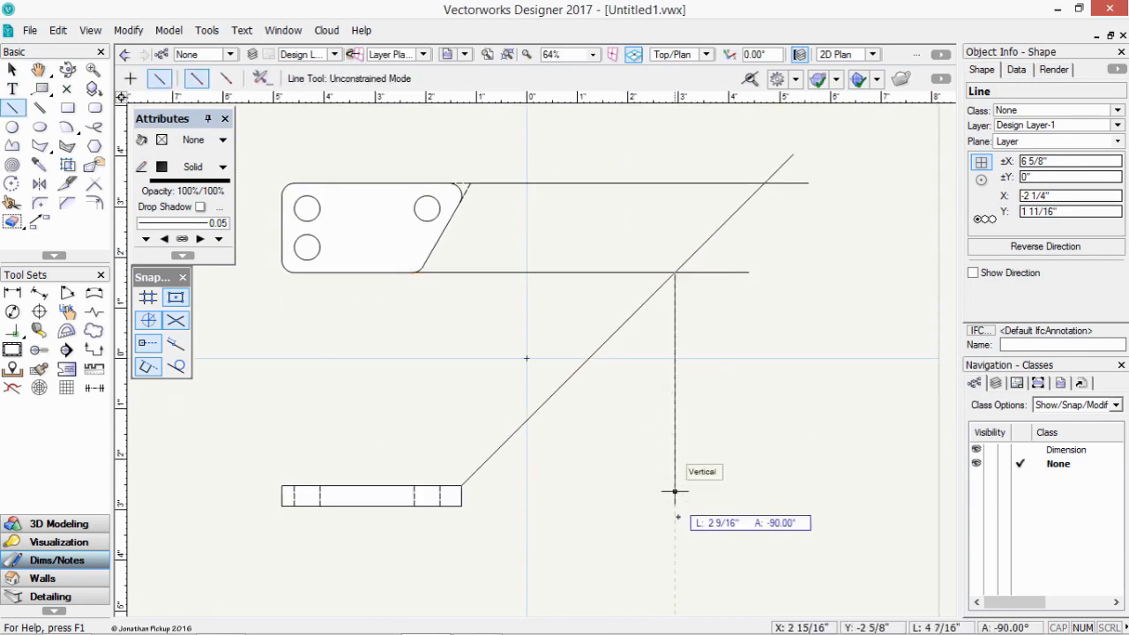
left_click(675, 529)
left_click(764, 185)
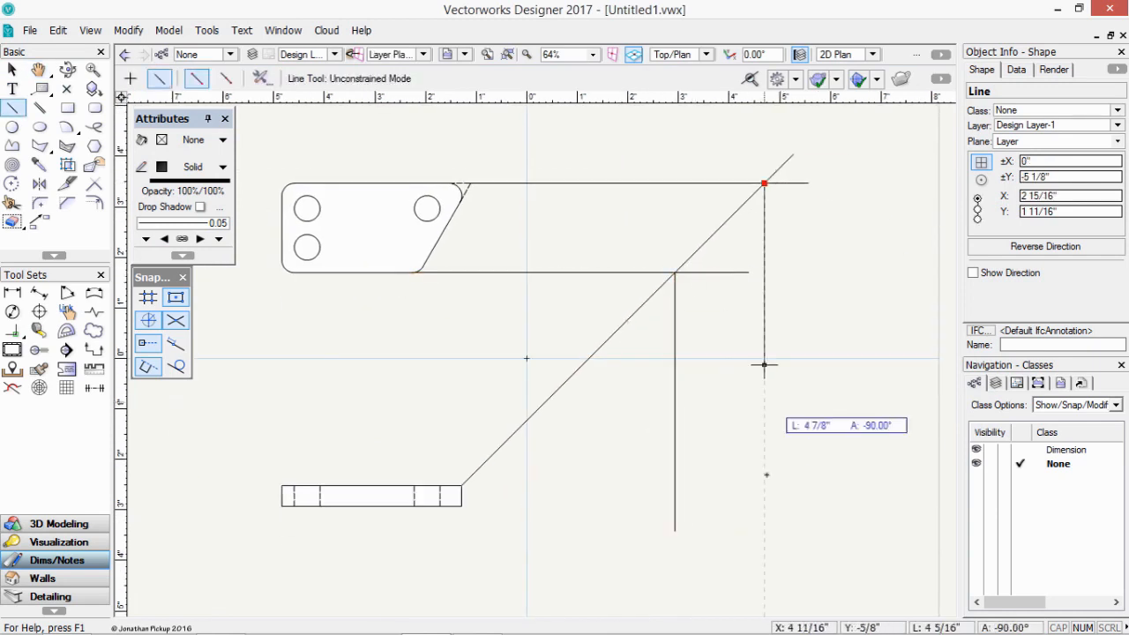
left_click(763, 551)
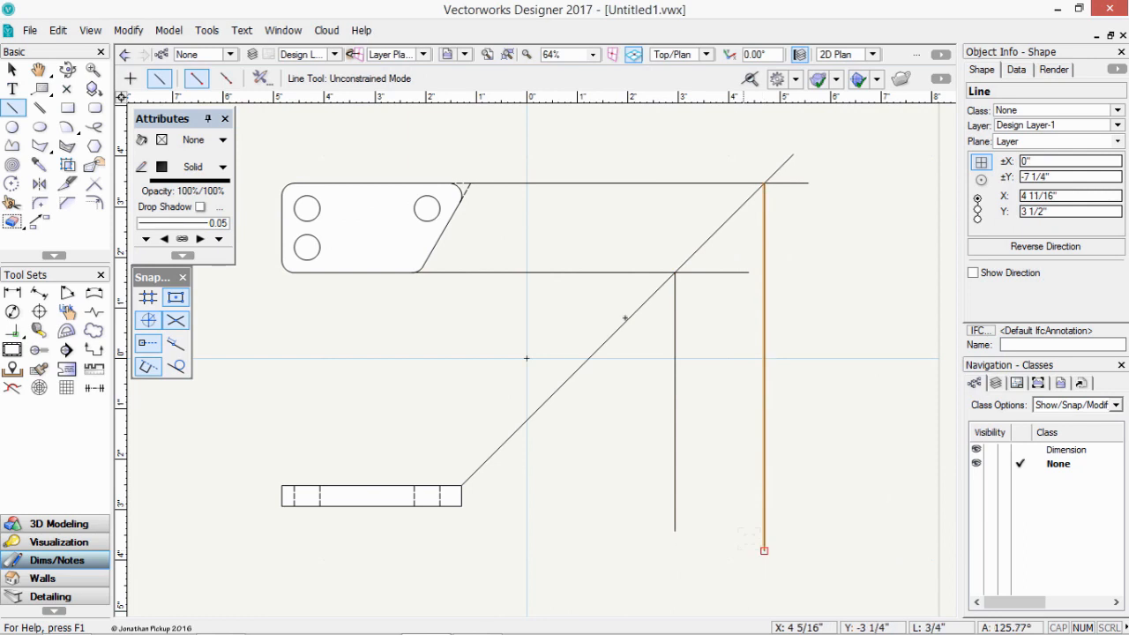
key("x")
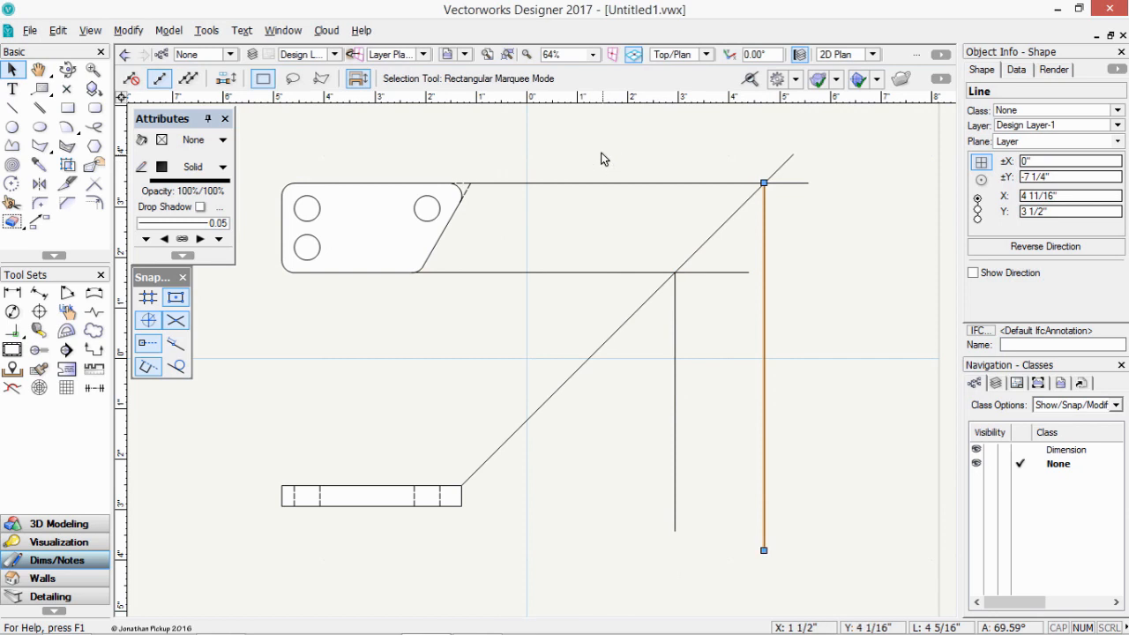
Convert the five construction and projection lines into guides, and switch the Guides class invisible and back to visible.
left_click_drag(558, 152, 796, 349)
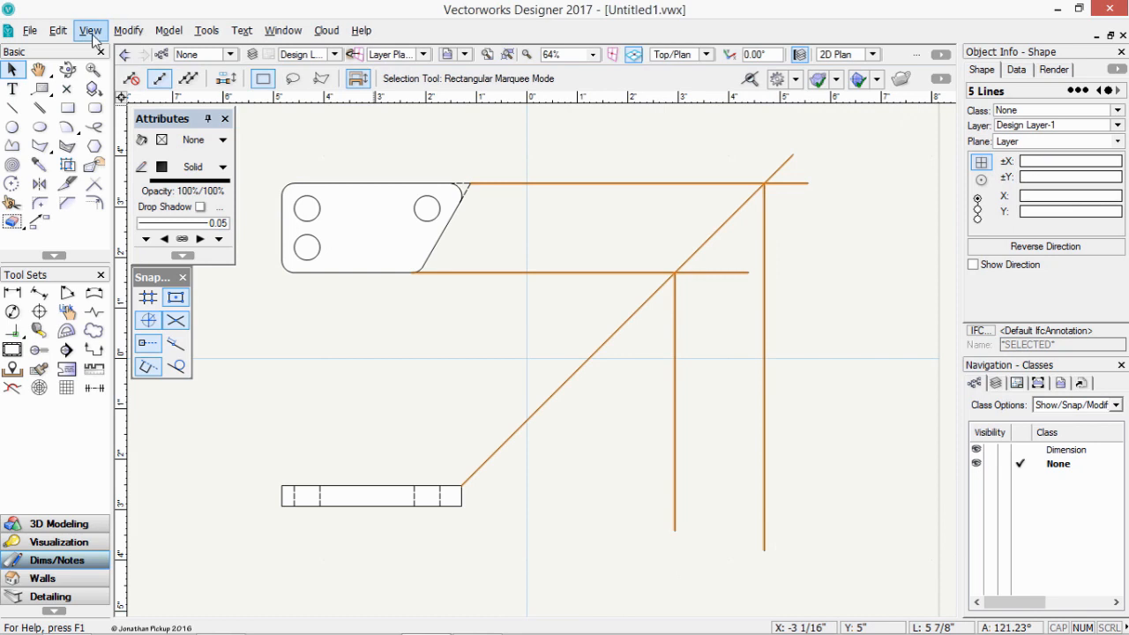
left_click(129, 31)
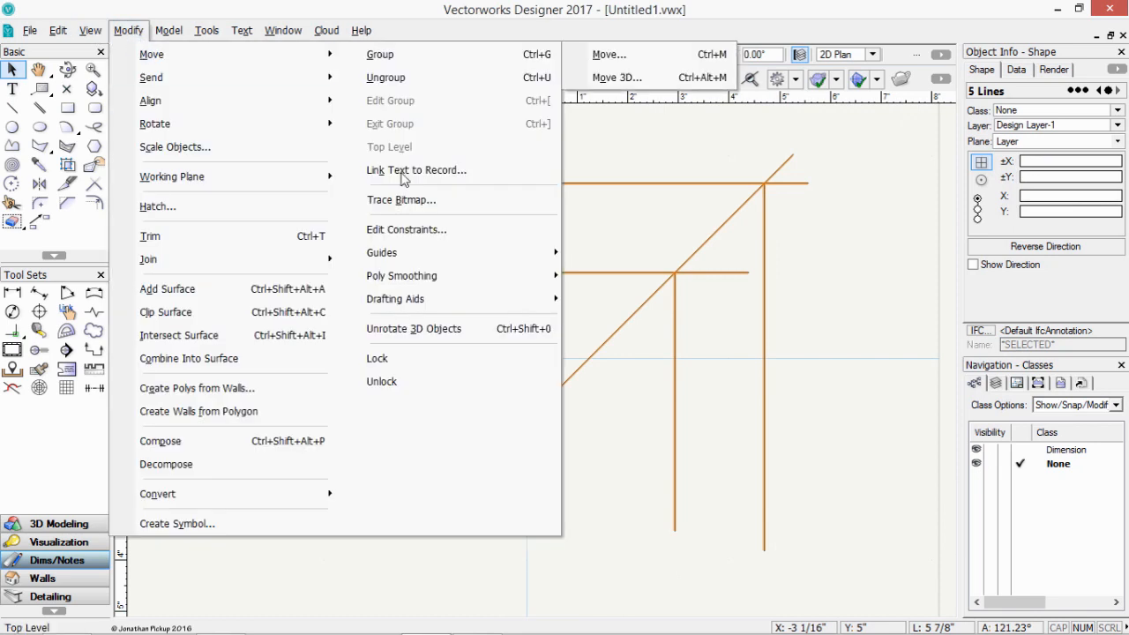
mouse_move(534, 264)
left_click(618, 253)
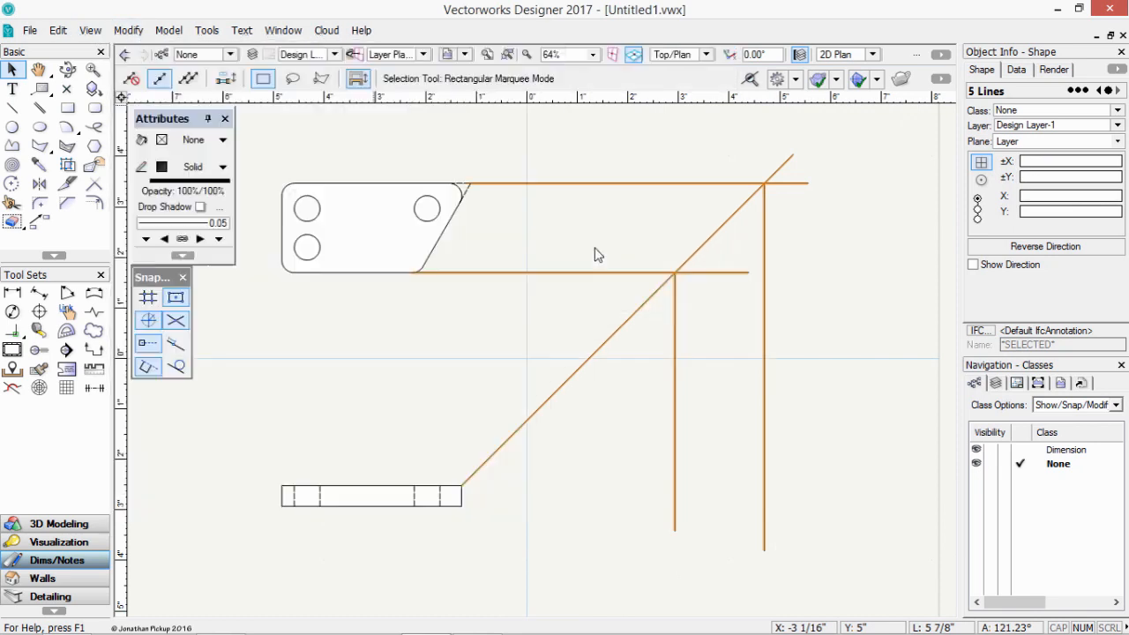
left_click(624, 149)
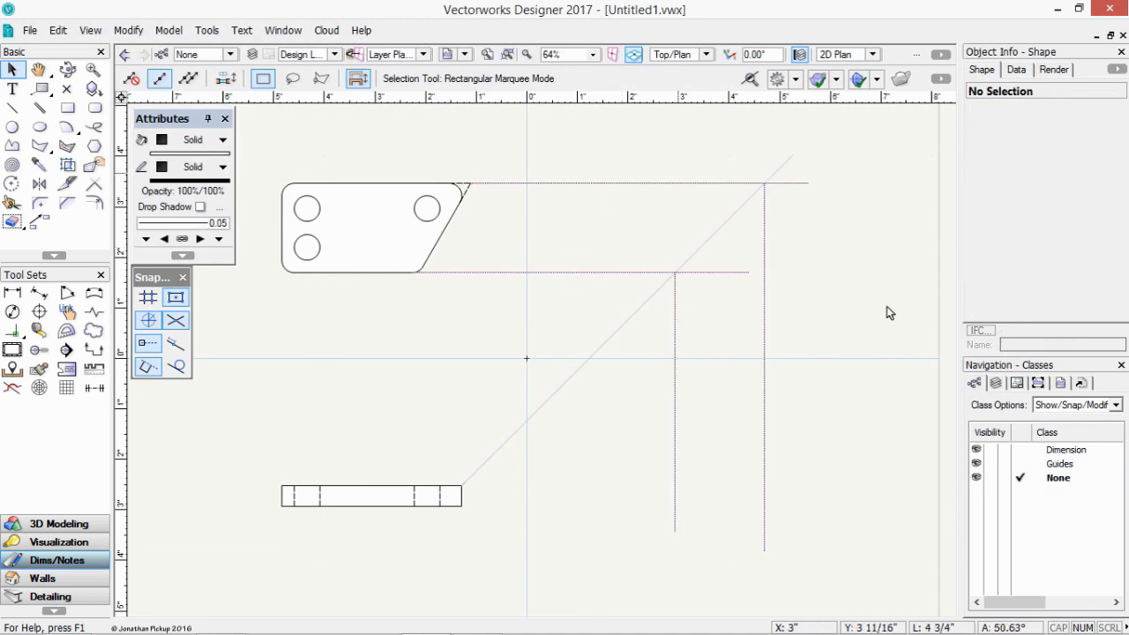
left_click(991, 464)
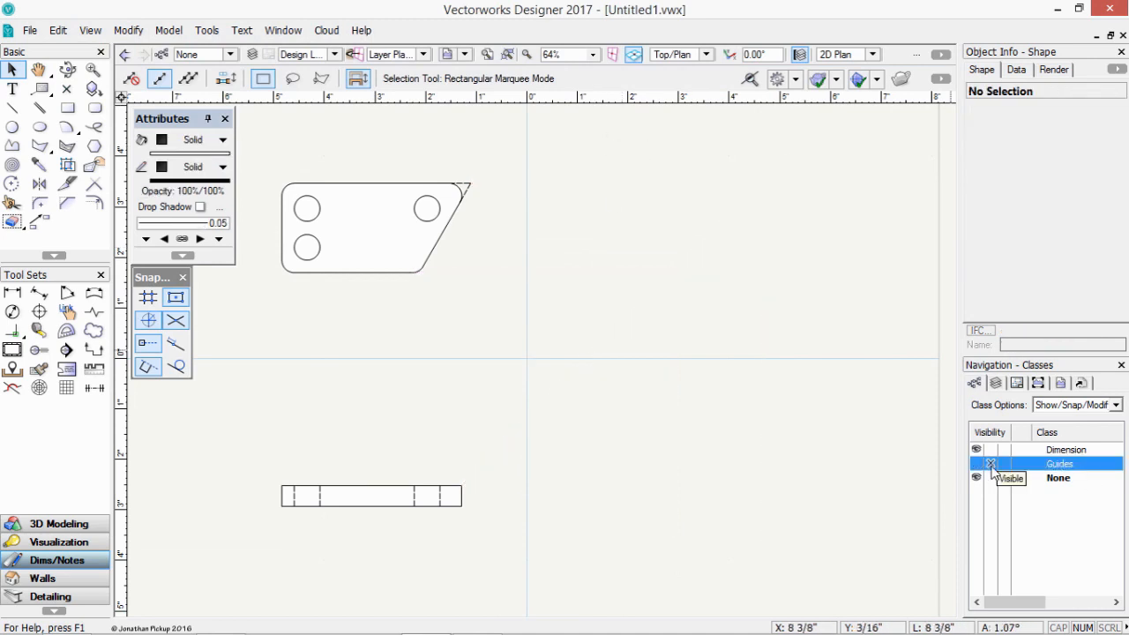
left_click(975, 465)
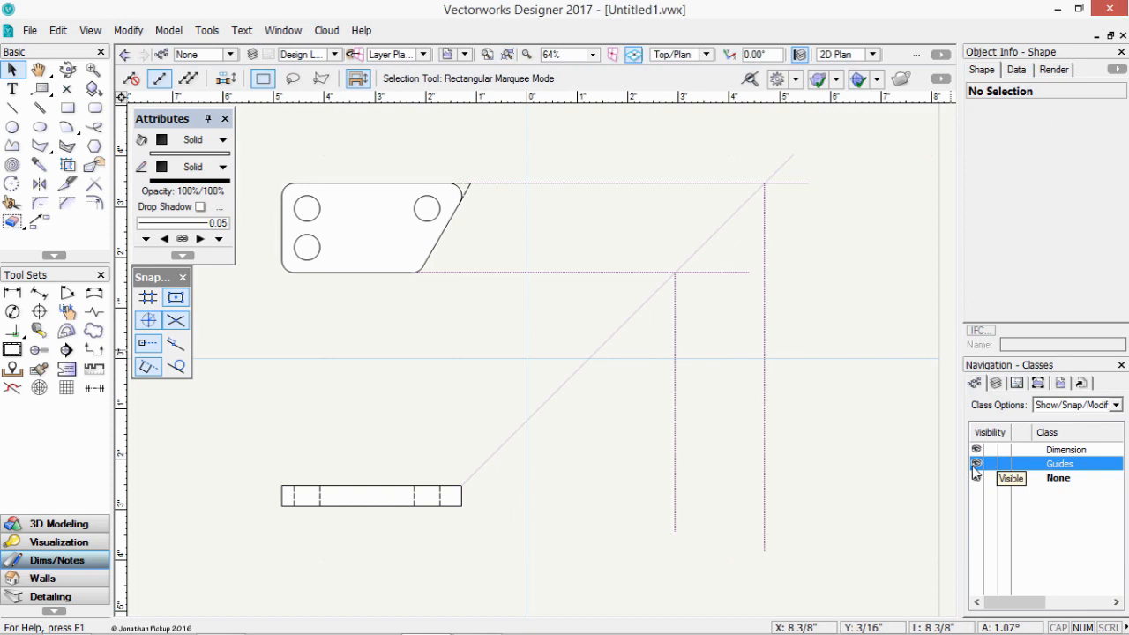
Draw a 1 3/4" by 3/8" side-view rectangle between the two vertical guides, aligned with the front view's bottom and top edges.
left_click(67, 107)
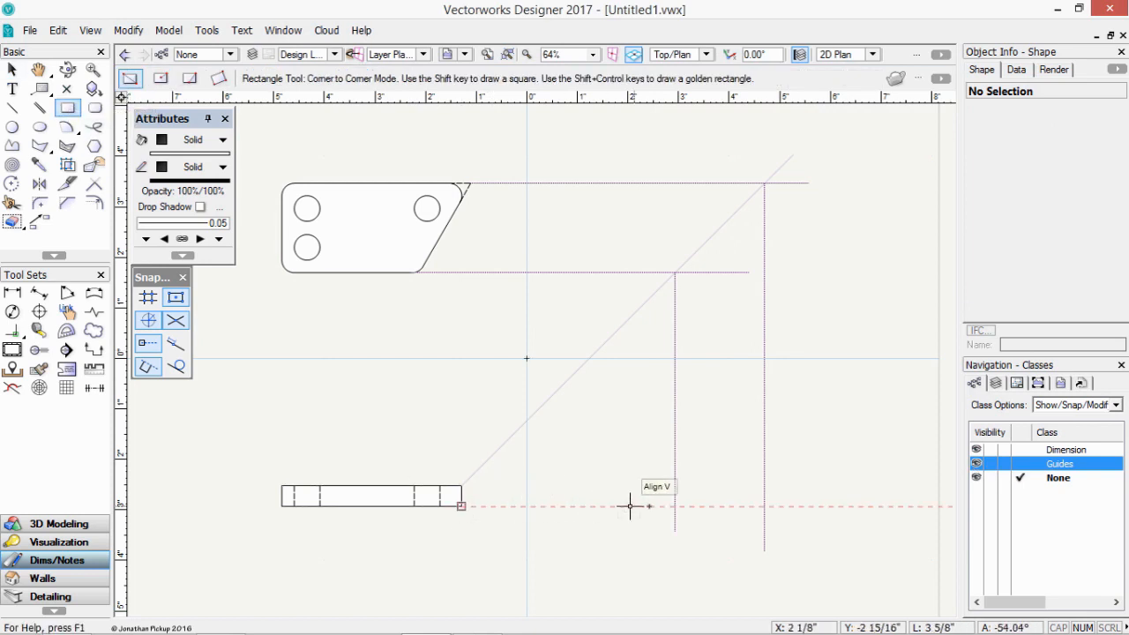
left_click(675, 505)
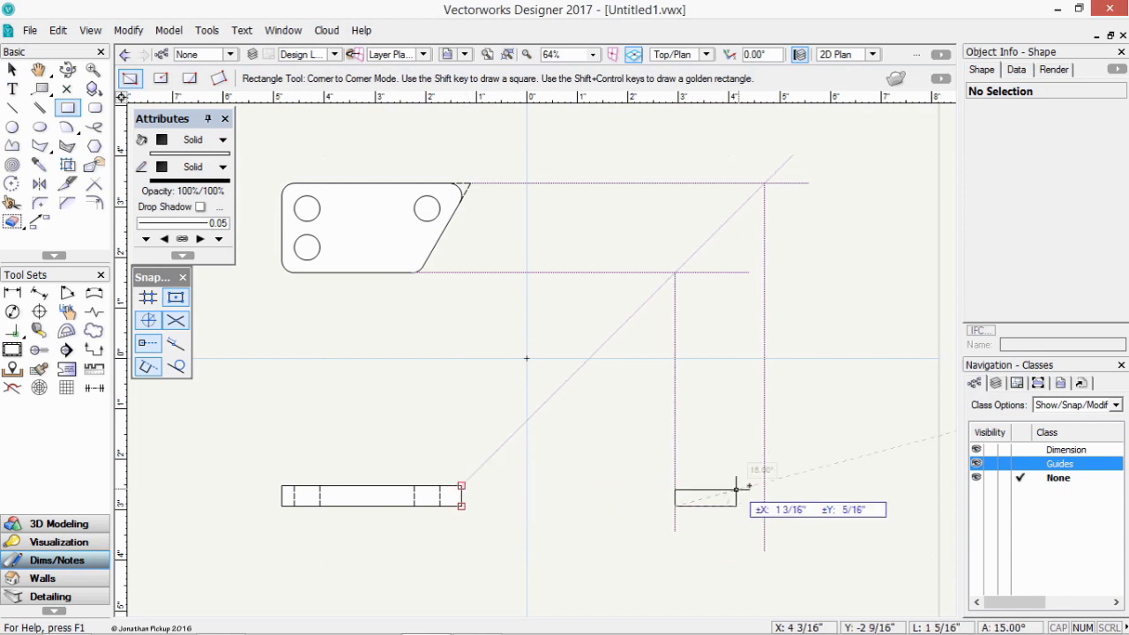
left_click(764, 485)
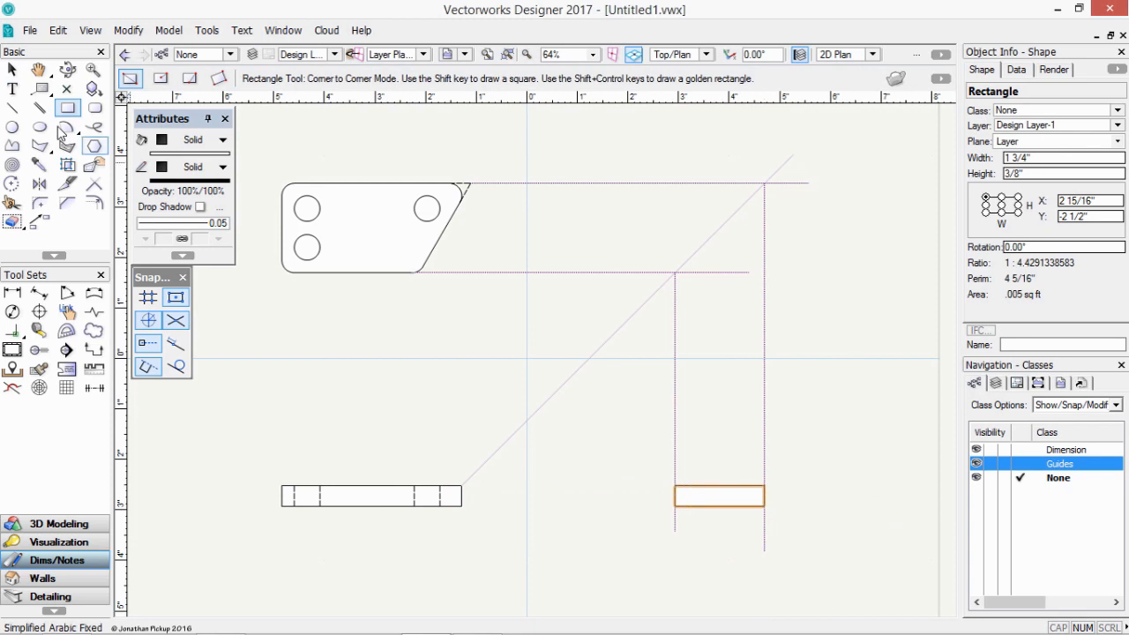
Offset the front view's rightmost dashed line into the side view where the lower-left circle's bottom and top levels meet the 45° guide.
left_click(11, 69)
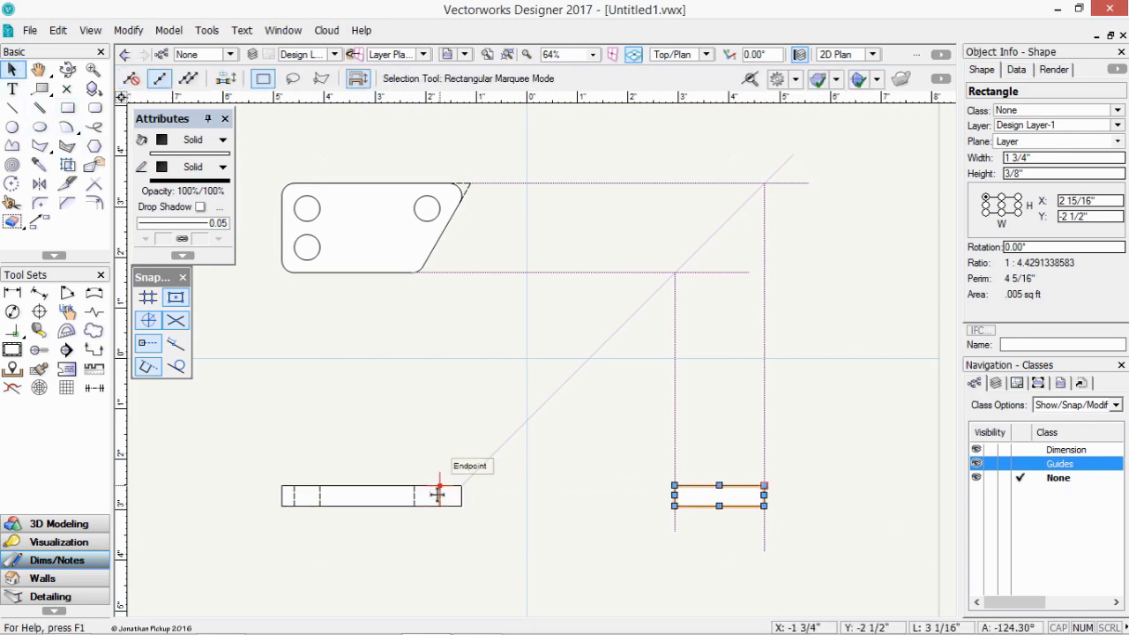
left_click(438, 495)
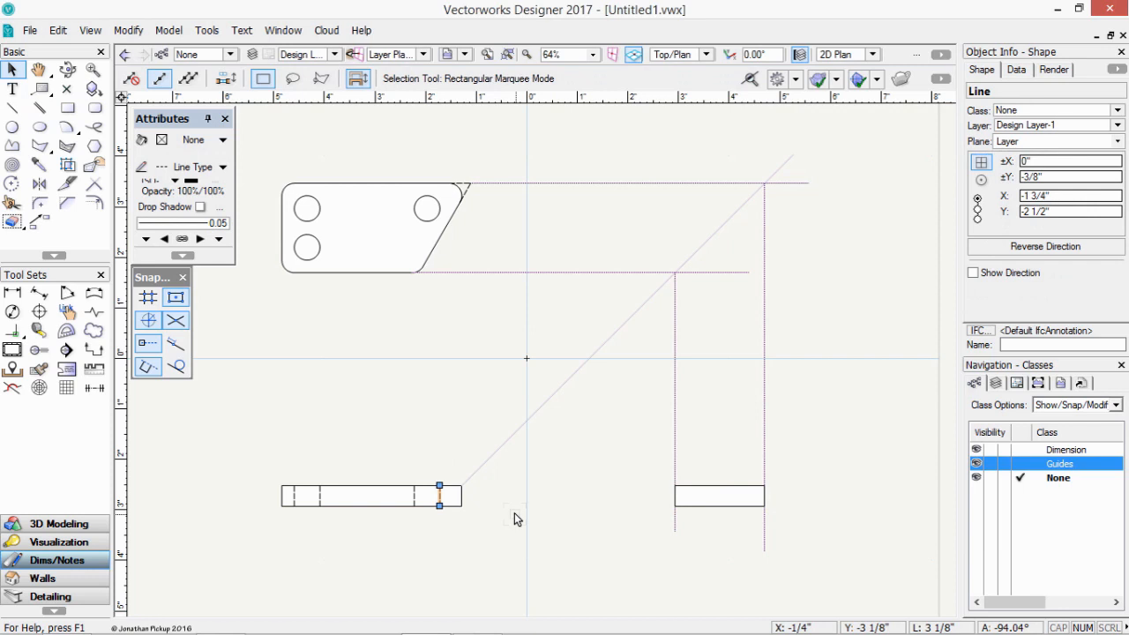
left_click(104, 204)
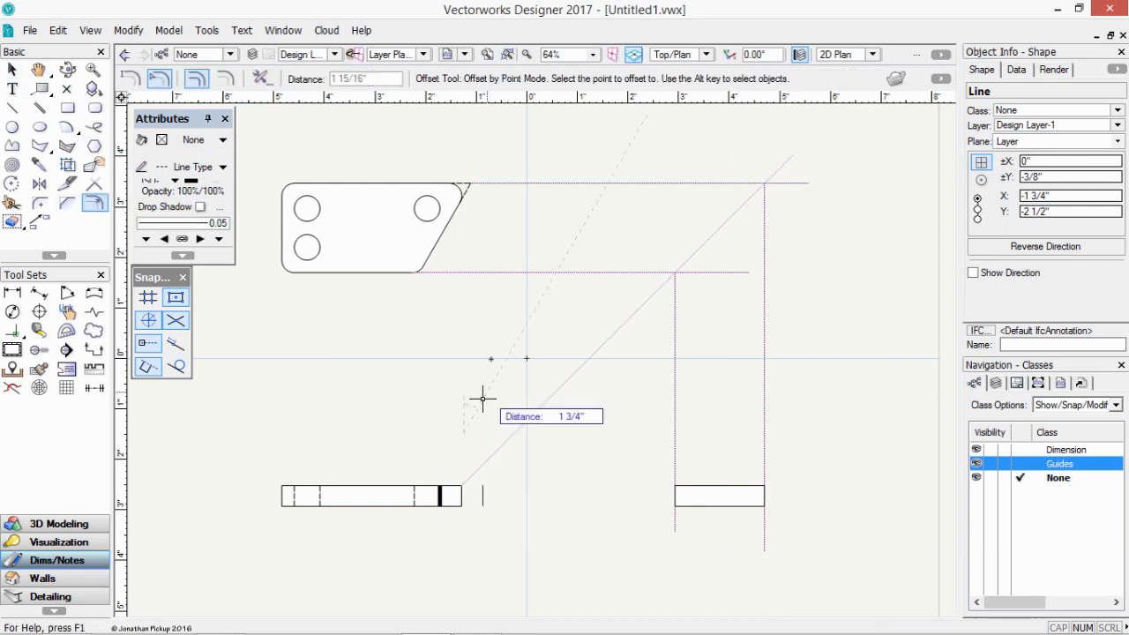
left_click(306, 257)
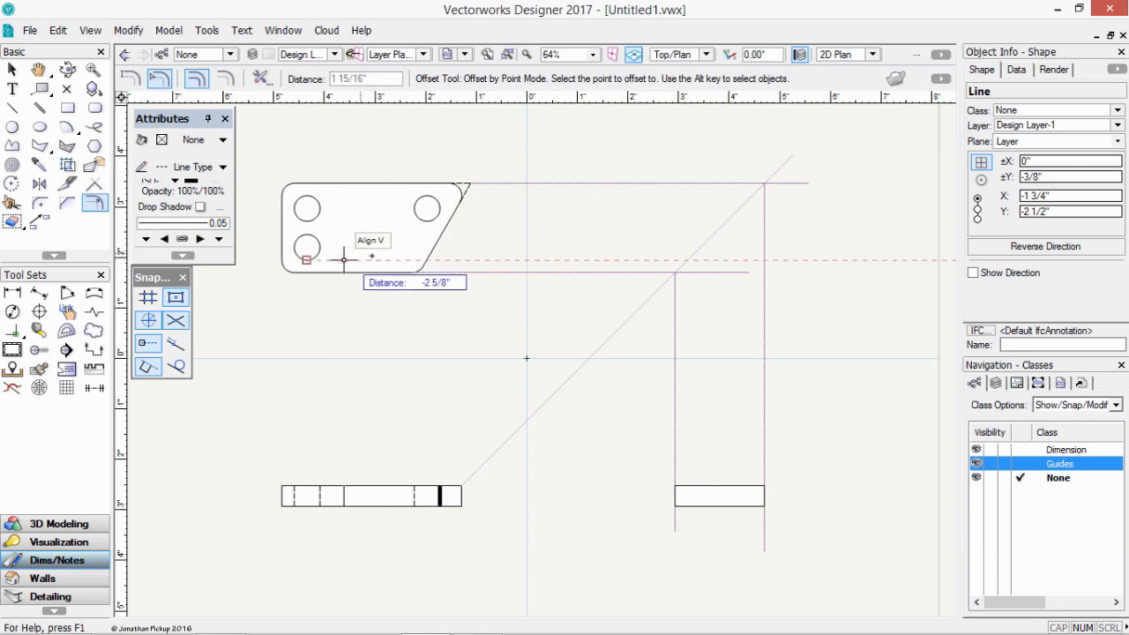
left_click(687, 259)
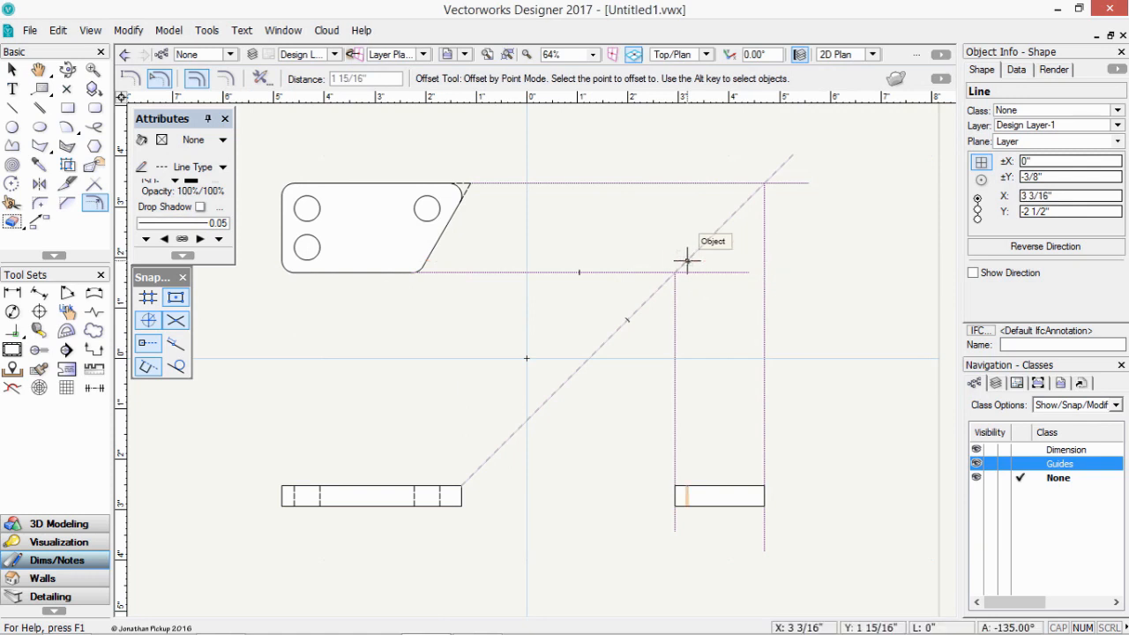
left_click(687, 259)
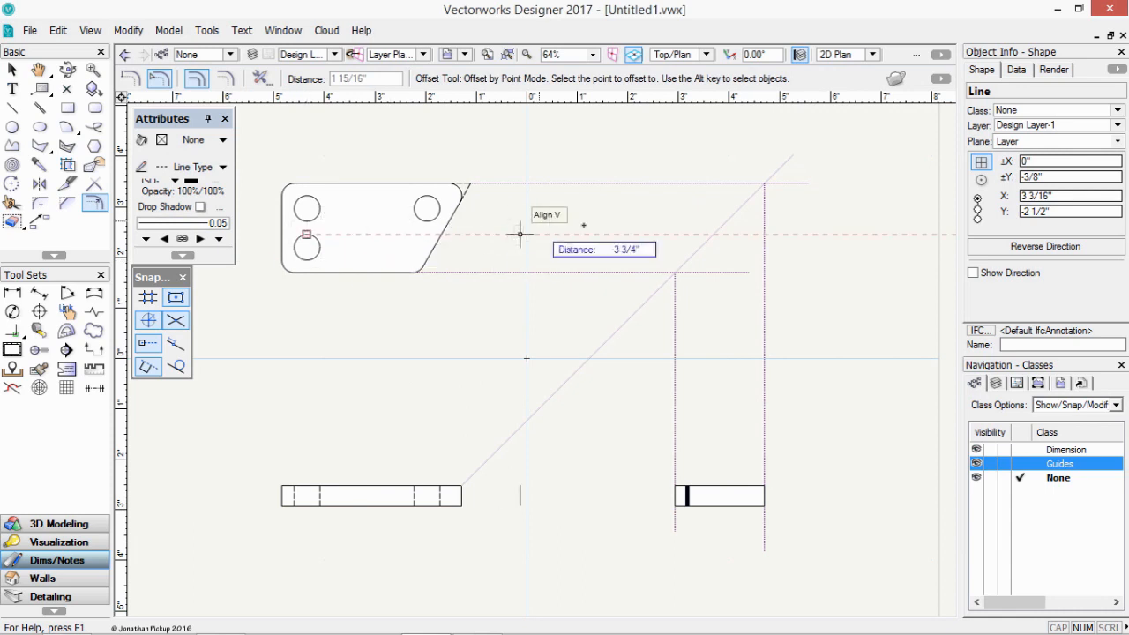
left_click(712, 235)
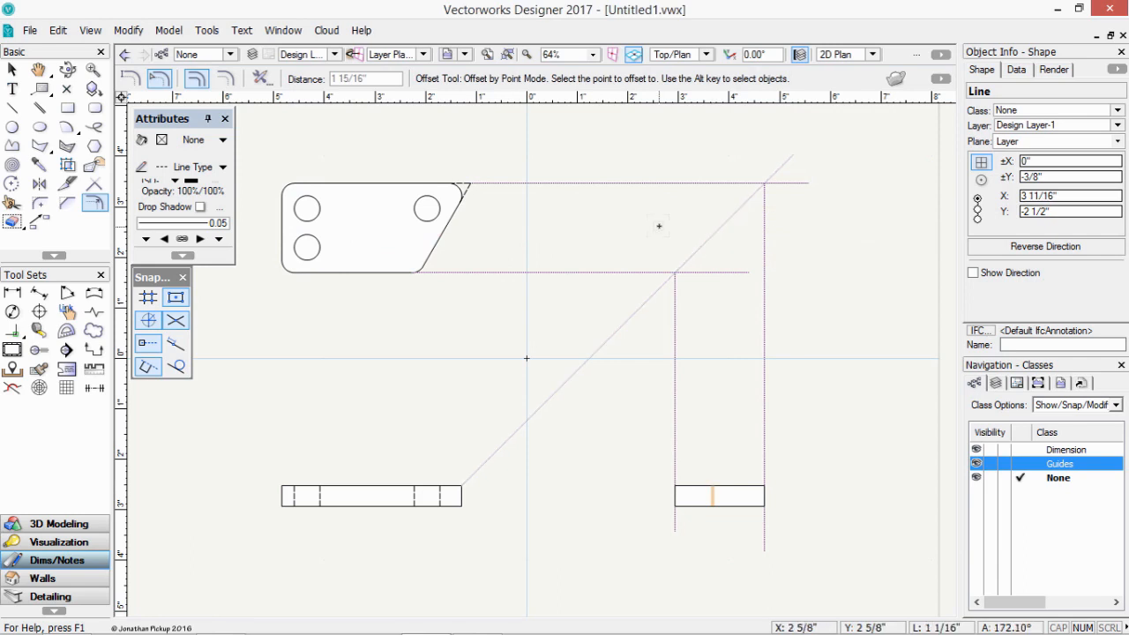
Send the side-view rectangle to the back, behind its dashed hidden lines.
left_click(13, 69)
left_click(735, 498)
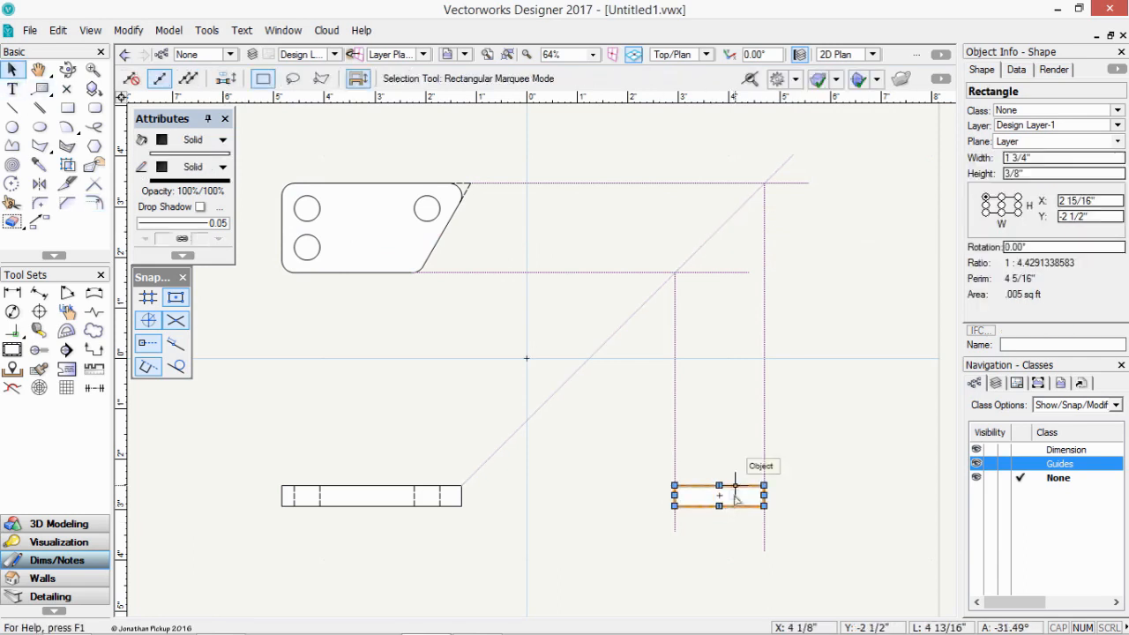
right_click(738, 498)
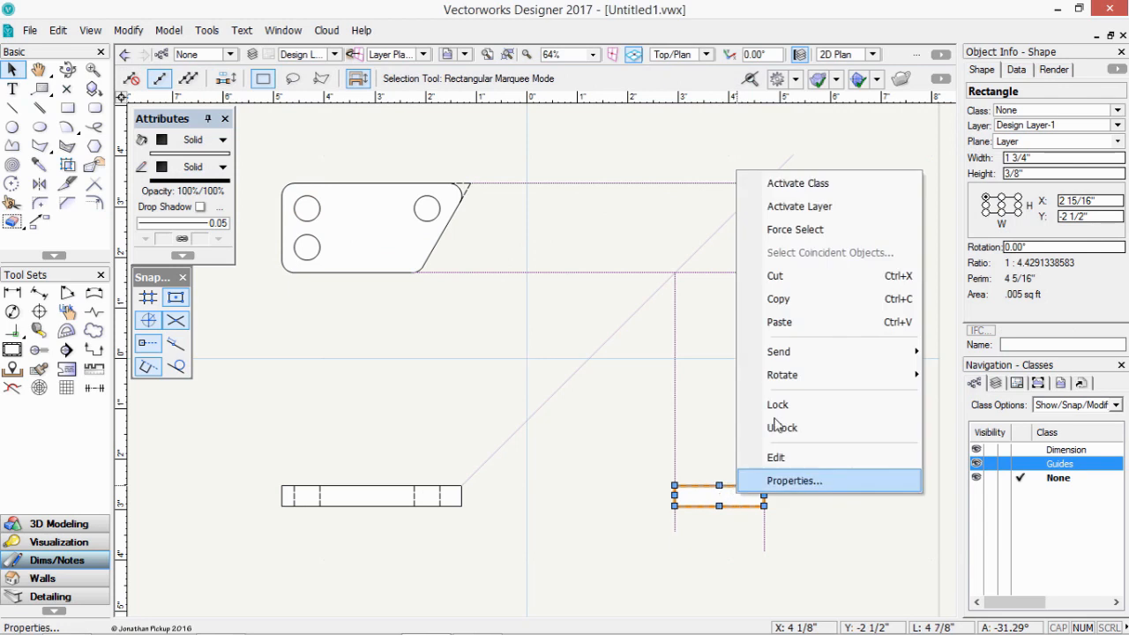
mouse_move(791, 355)
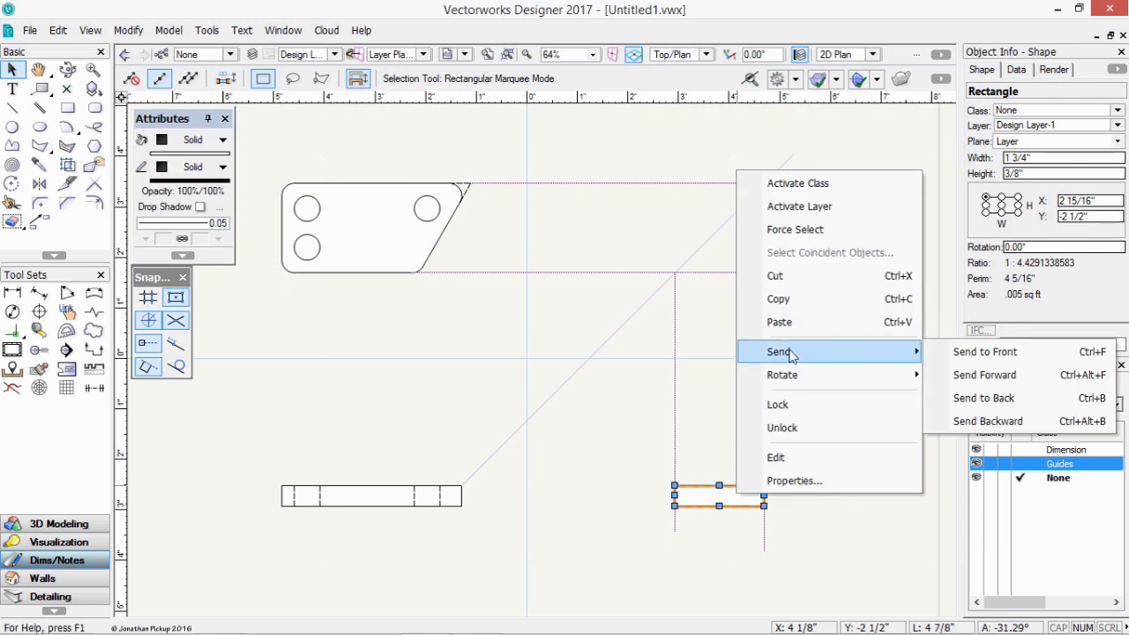
left_click(979, 398)
left_click(752, 482)
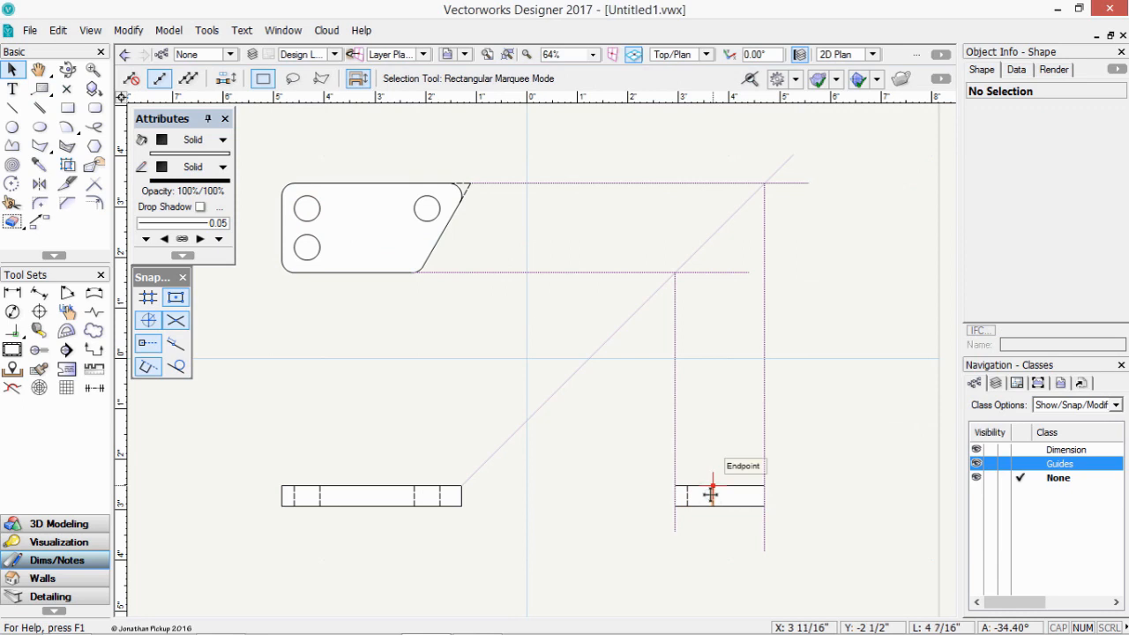
left_click(713, 496)
left_click(693, 400)
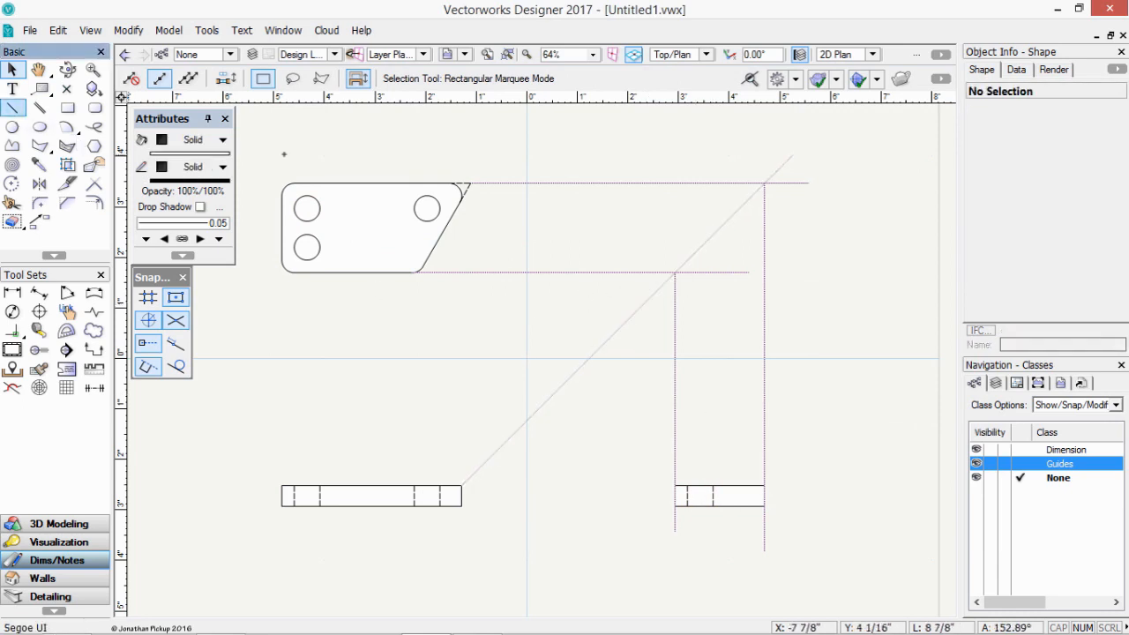
Draw horizontal projection lines from the right circle's top, about 7 3/8" long, and bottom, about 6 5/16" long, across the 45° guide.
left_click(12, 108)
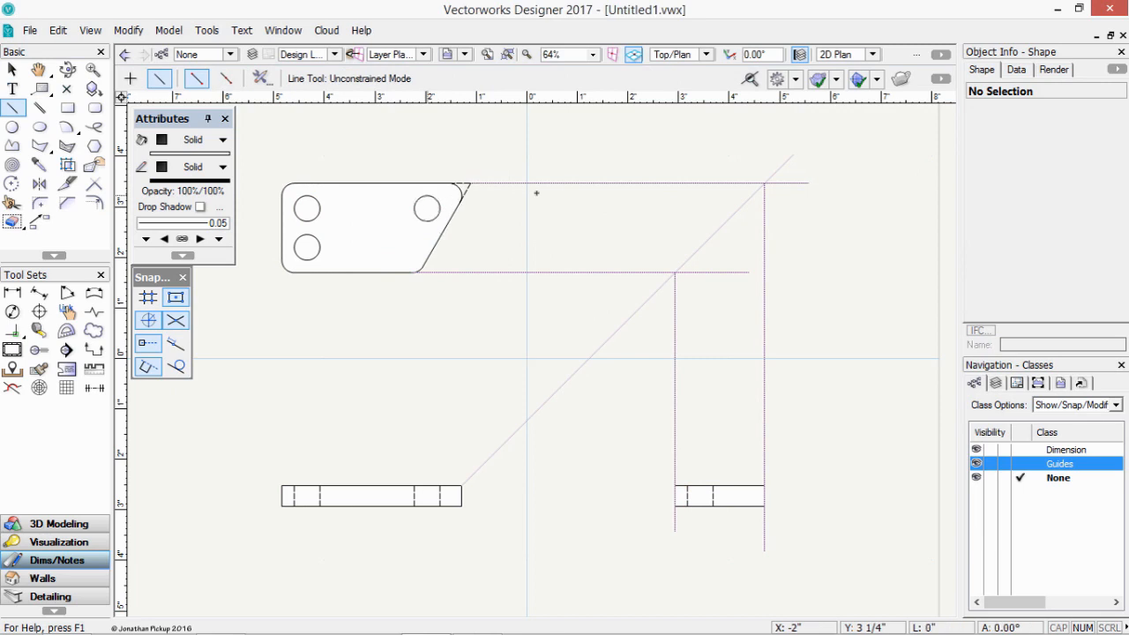
left_click(428, 195)
left_click(800, 195)
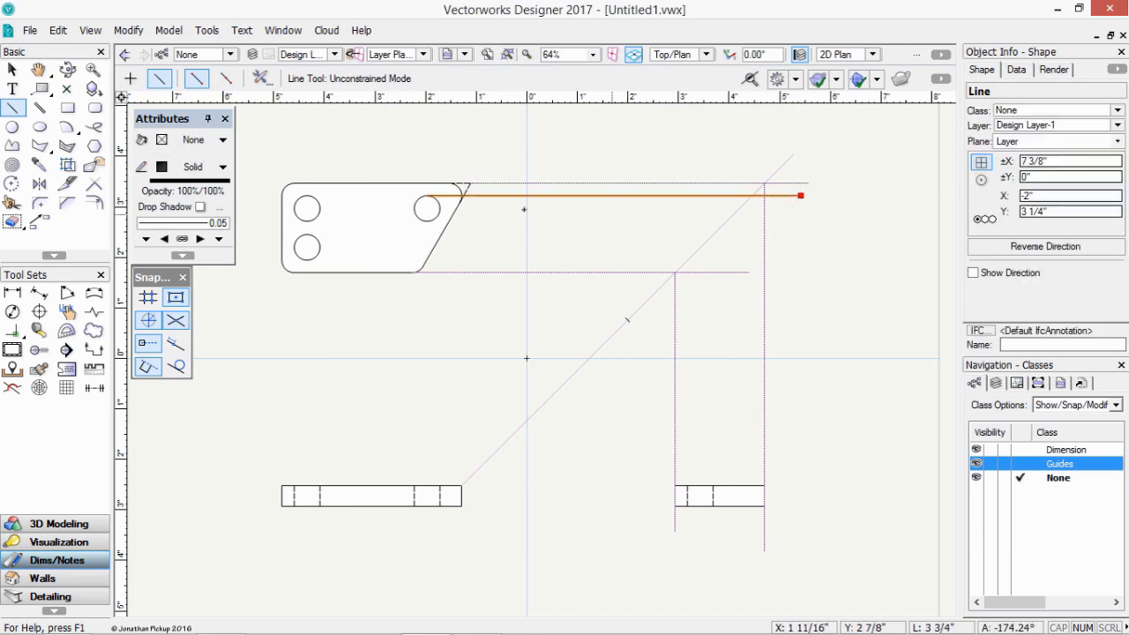
left_click(427, 222)
left_click(747, 221)
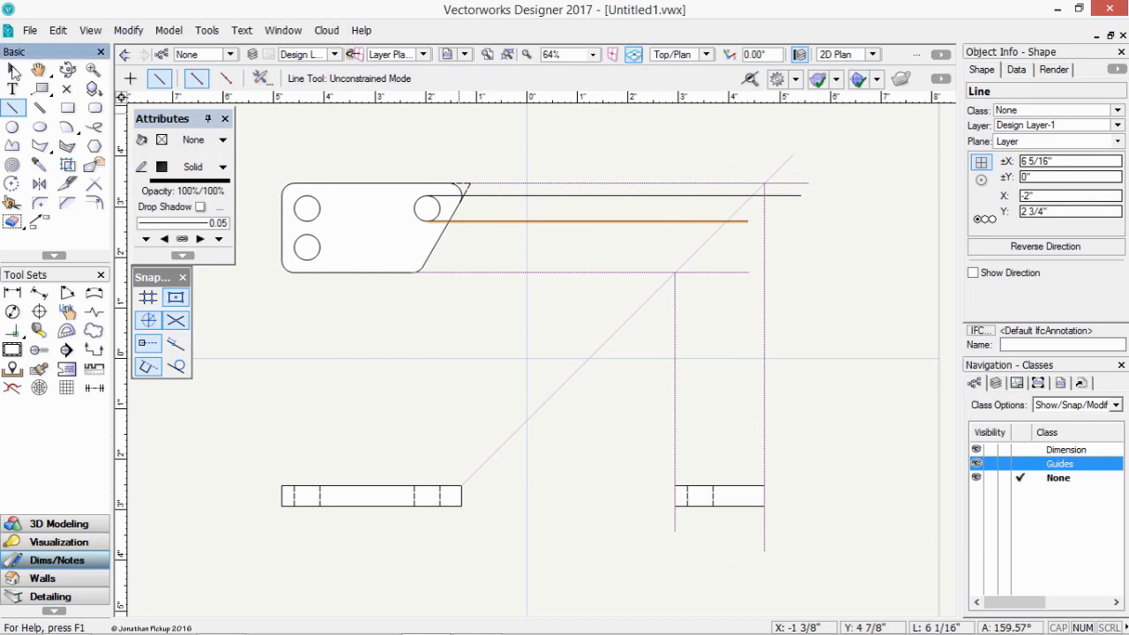
Convert the right circle's two horizontal projection lines into guides.
left_click(13, 70)
left_click(609, 196, "shift")
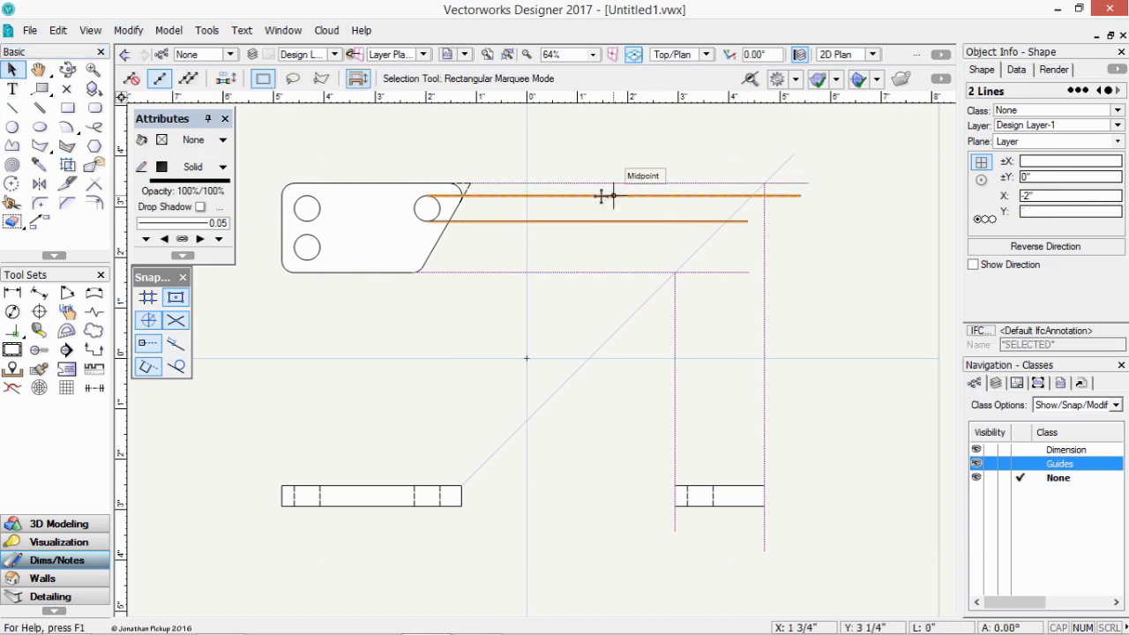
left_click(129, 30)
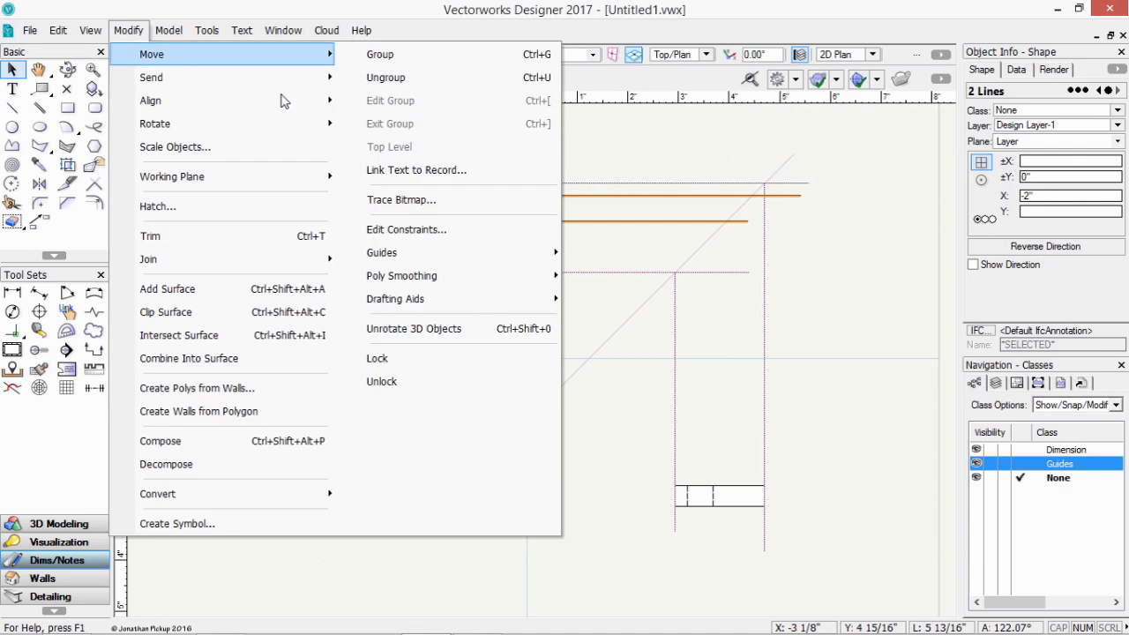
mouse_move(413, 260)
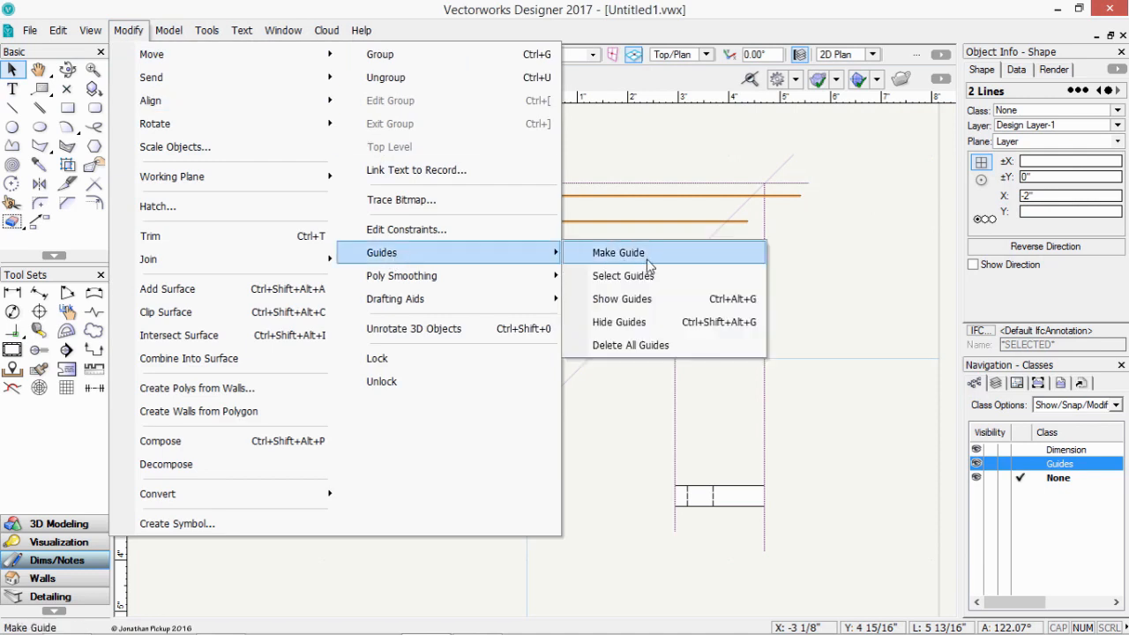
left_click(646, 255)
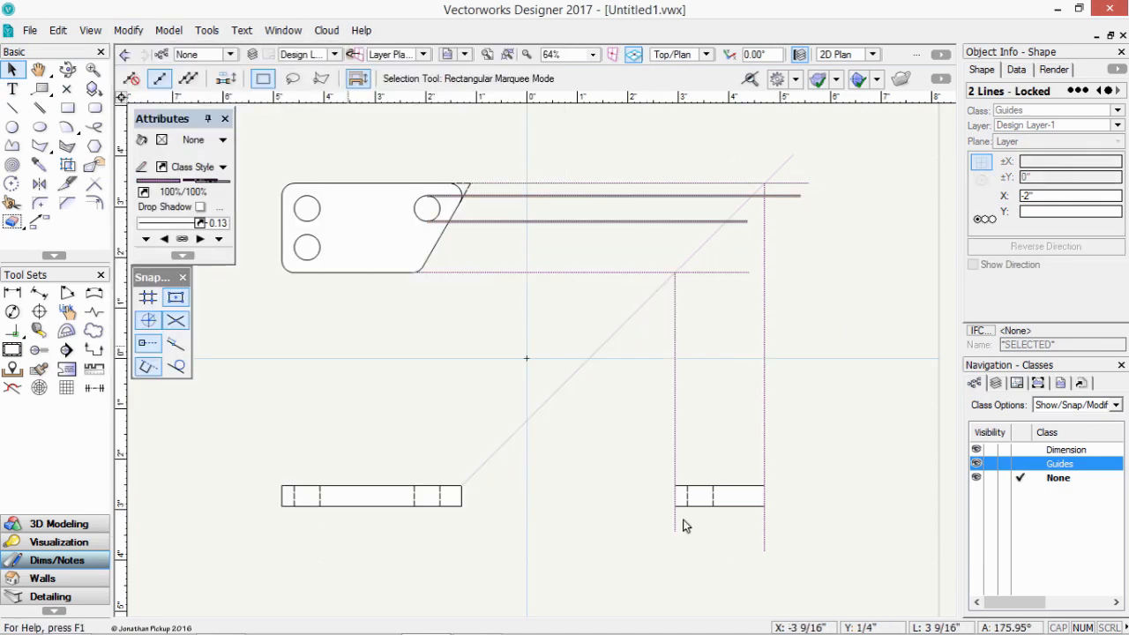
Offset the side view's right dashed line to the two points where the right circle's guides cross the 45° guide.
left_click(713, 487)
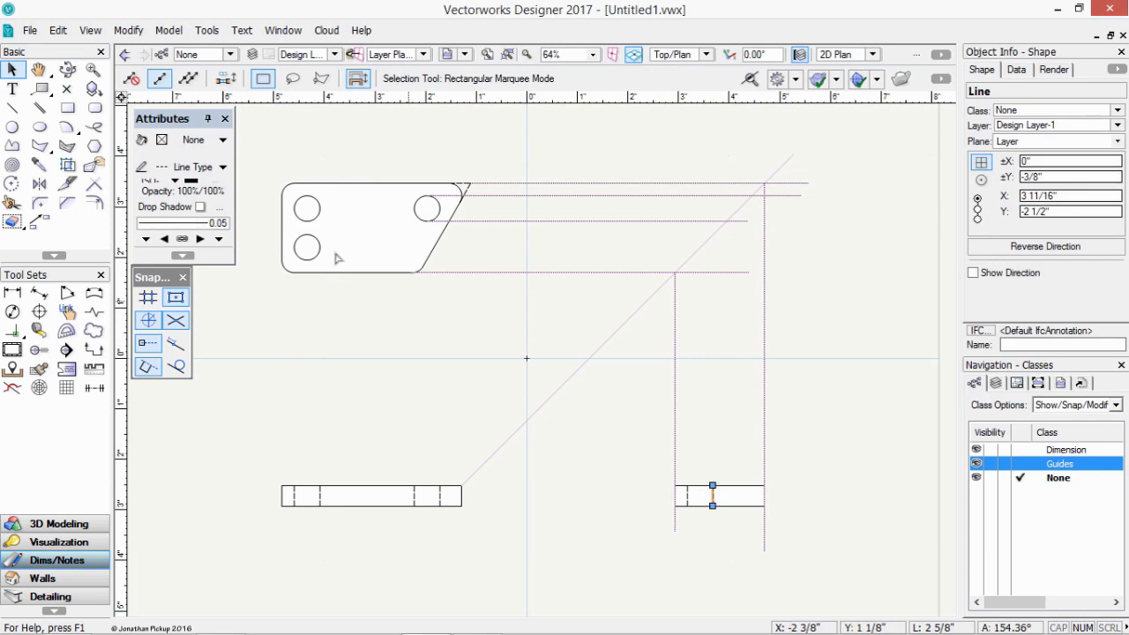
left_click(94, 203)
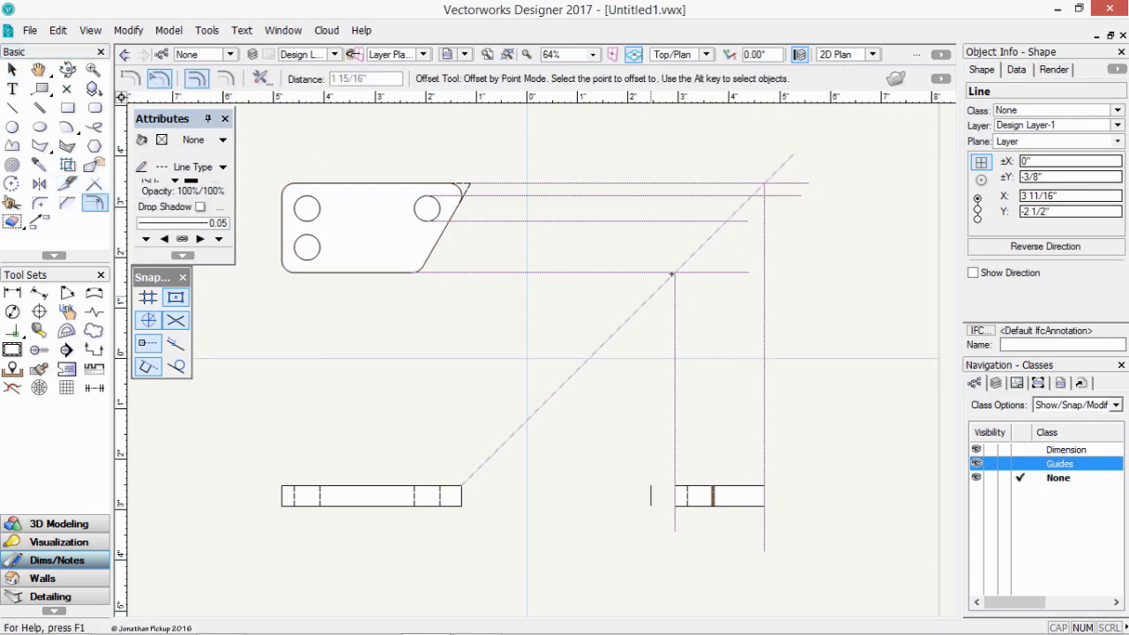
left_click(726, 219)
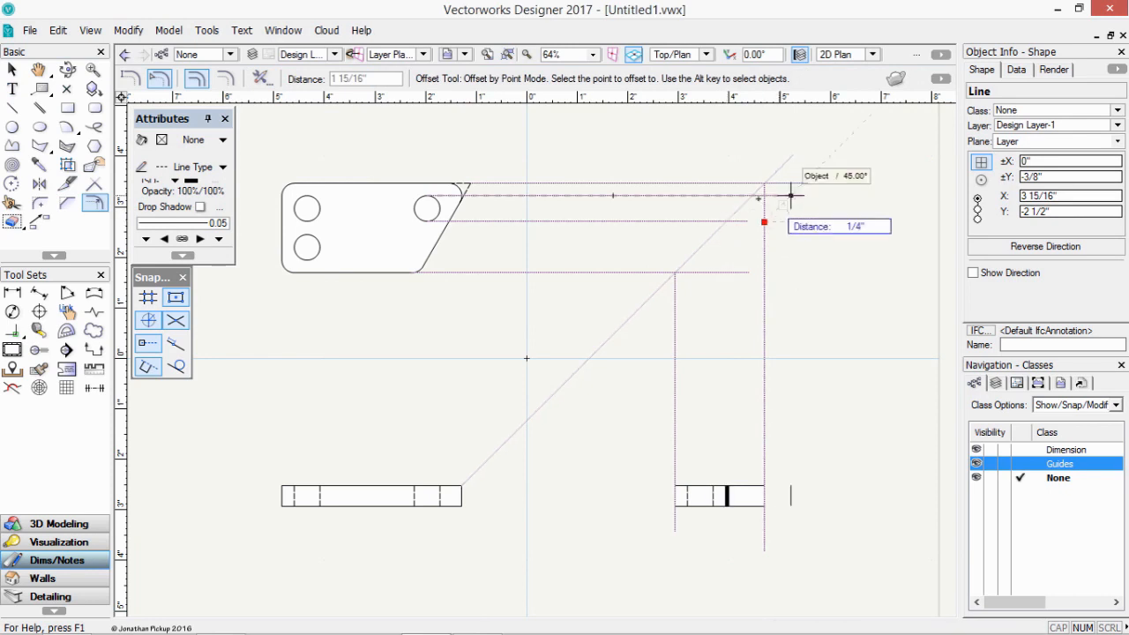
left_click(751, 195)
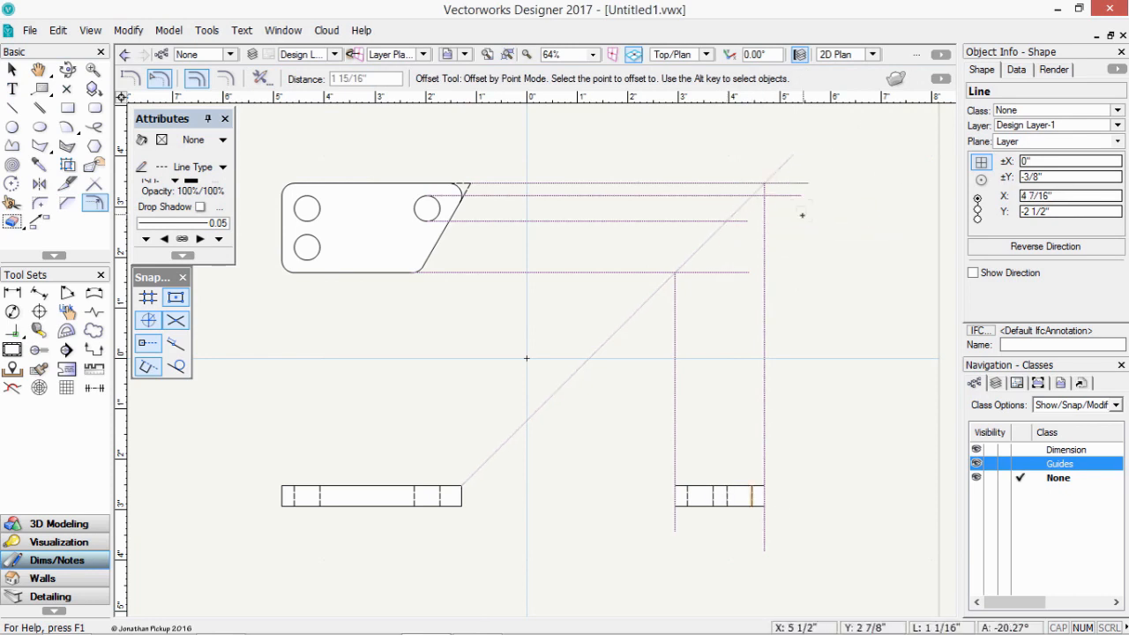
Deselect everything and make the Guides class invisible.
left_click(12, 69)
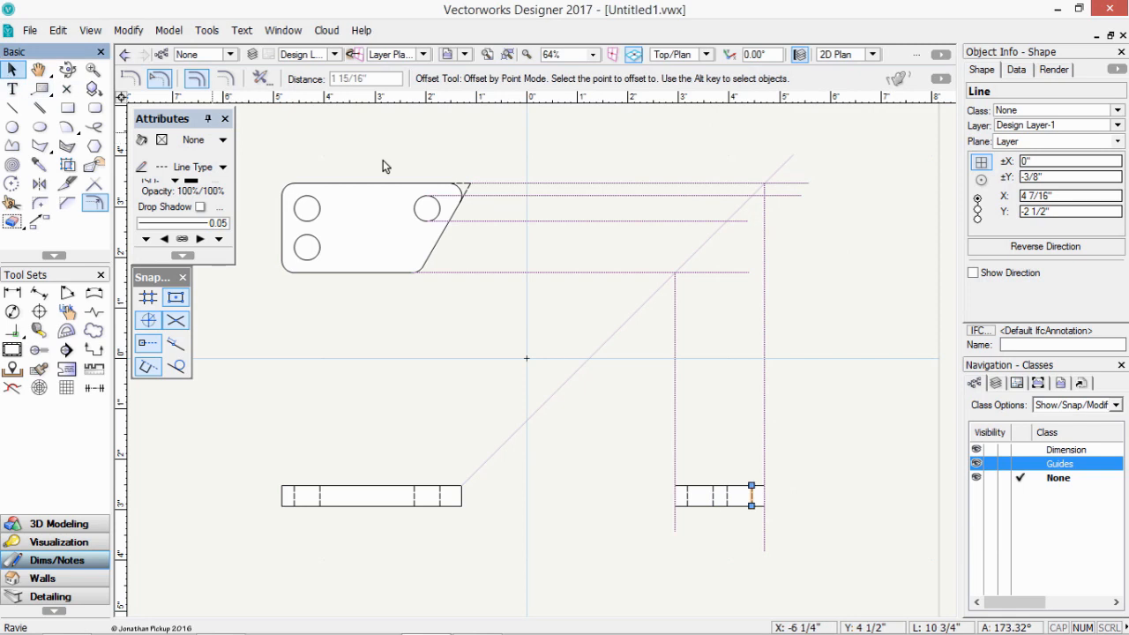
left_click(878, 325)
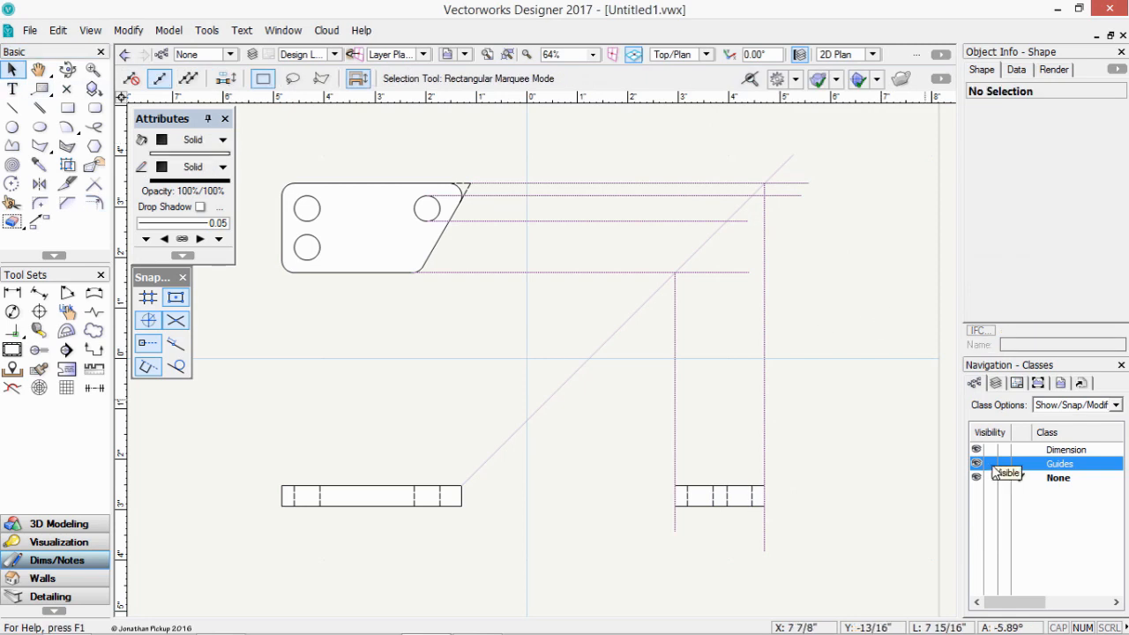
left_click(990, 464)
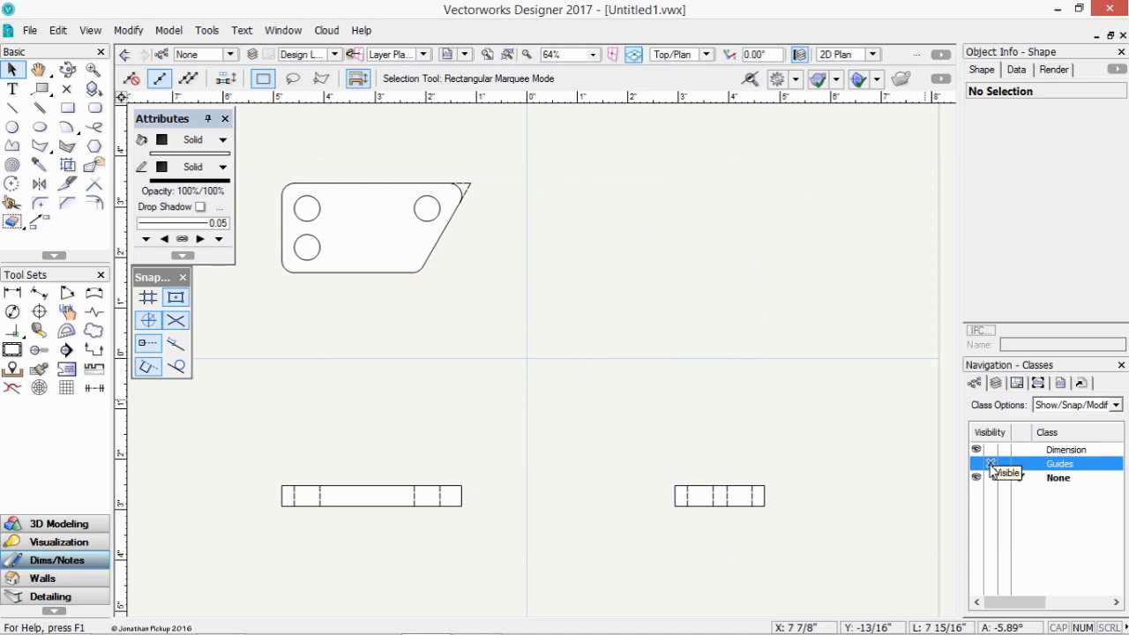
Draw a 45° line up from the front view's top-right corner, spanning about 6 7/16" both horizontally and vertically.
left_click(12, 107)
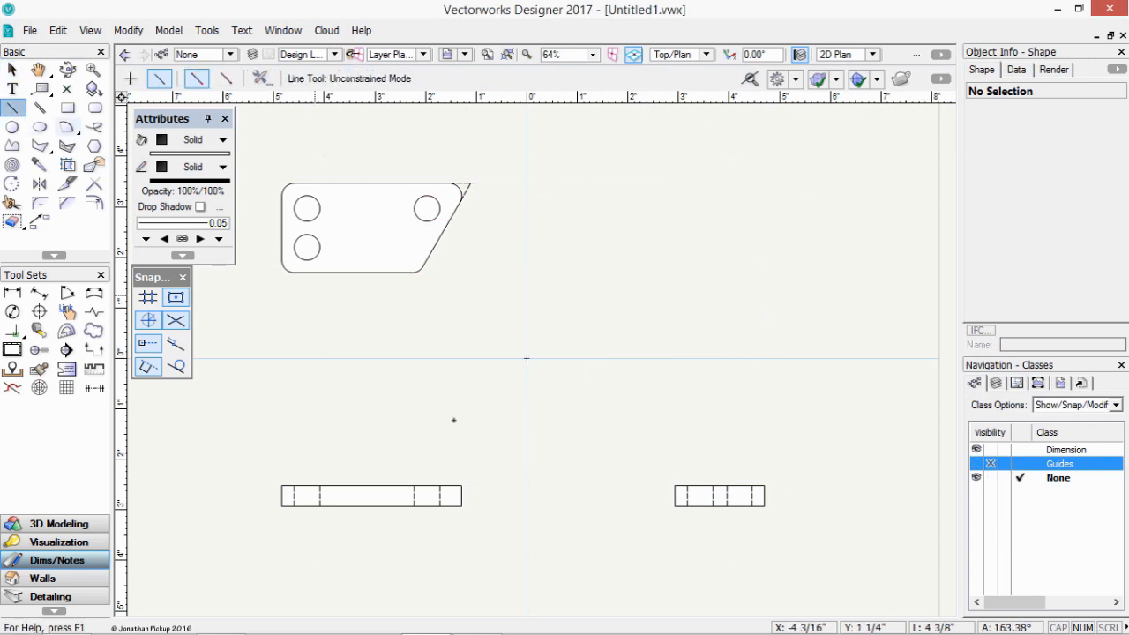
left_click(461, 485)
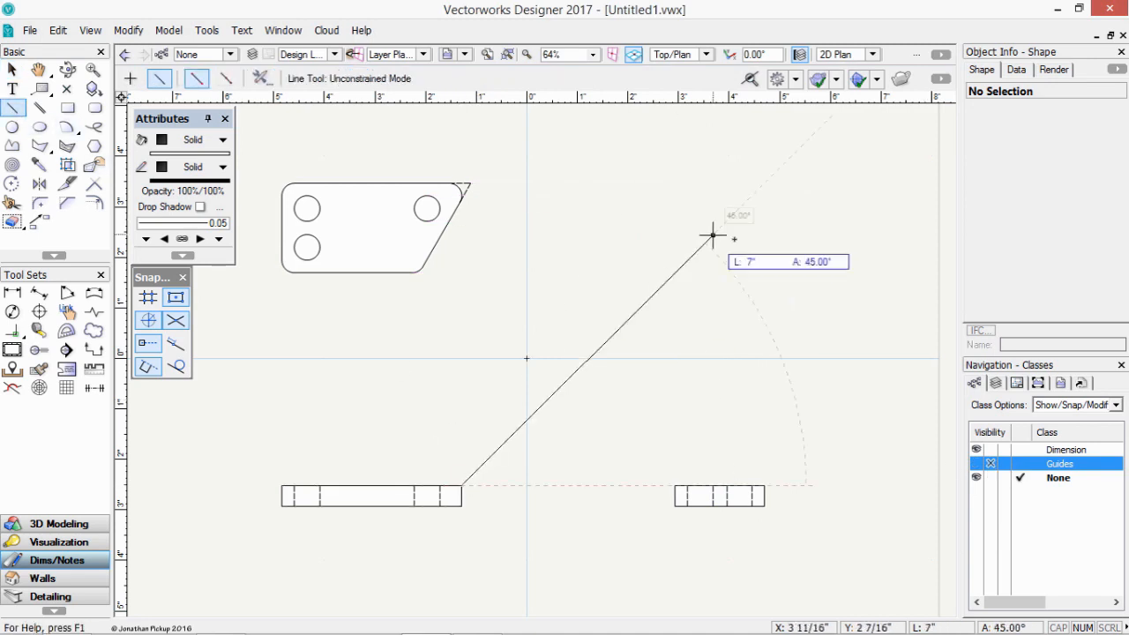
left_click(785, 162)
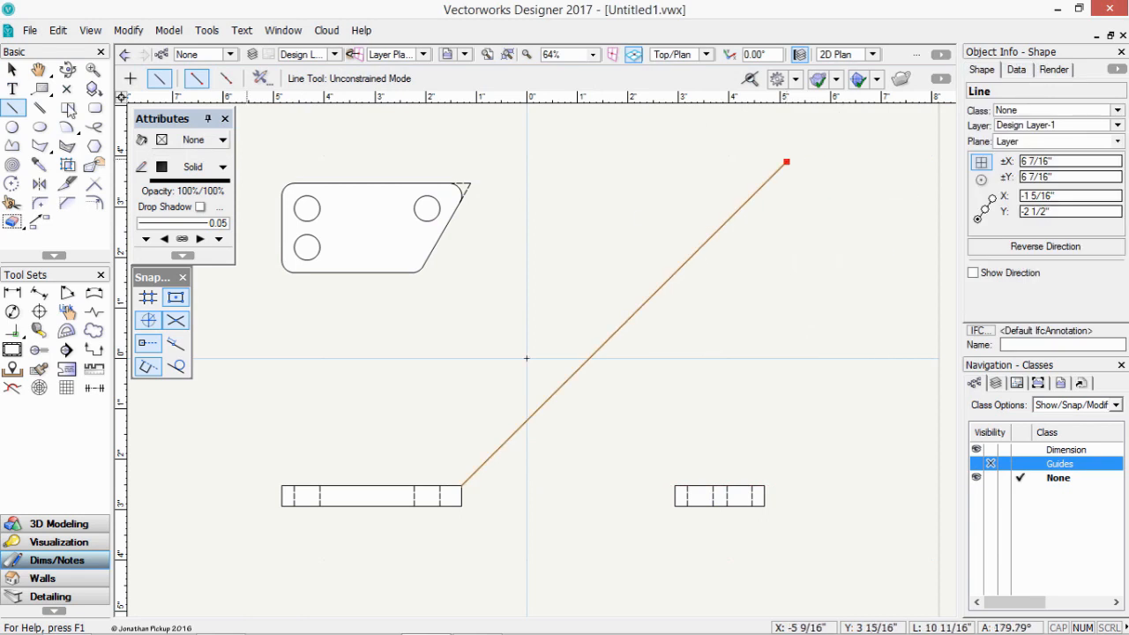
Delete the projected side view together with its dashed hidden lines.
left_click(12, 70)
left_click_drag(619, 445, 803, 539)
key("Delete")
Draw a 1 3/4" by 3/8" side-view rectangle aligned with the front view and the plate edges' crossings on the 45° line.
left_click(68, 108)
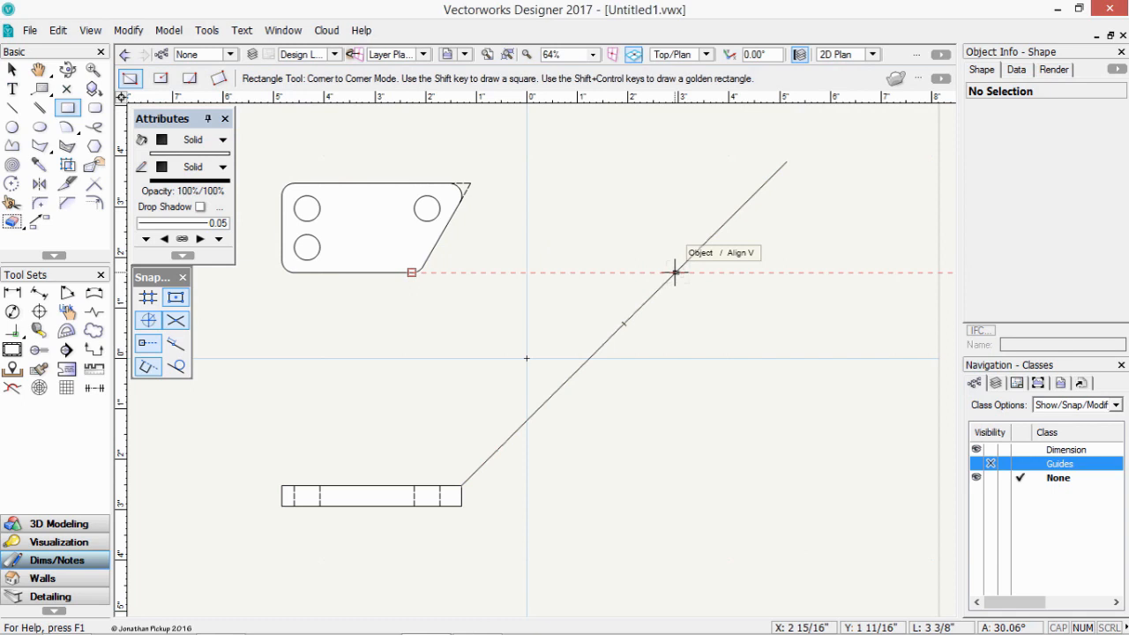
mouse_move(675, 271)
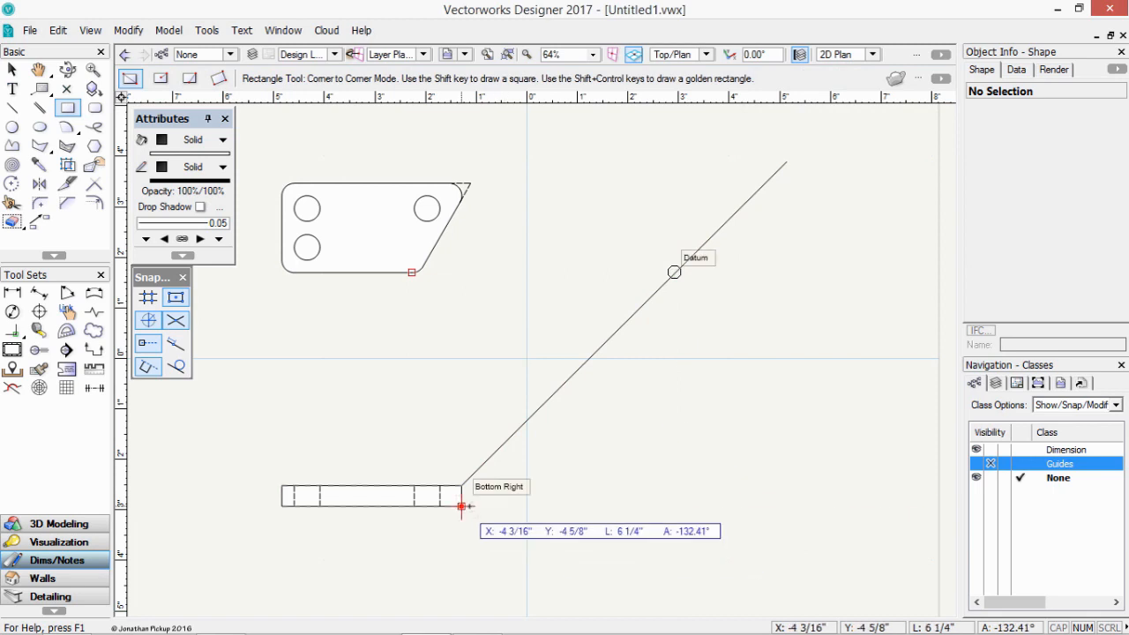
left_click(674, 506)
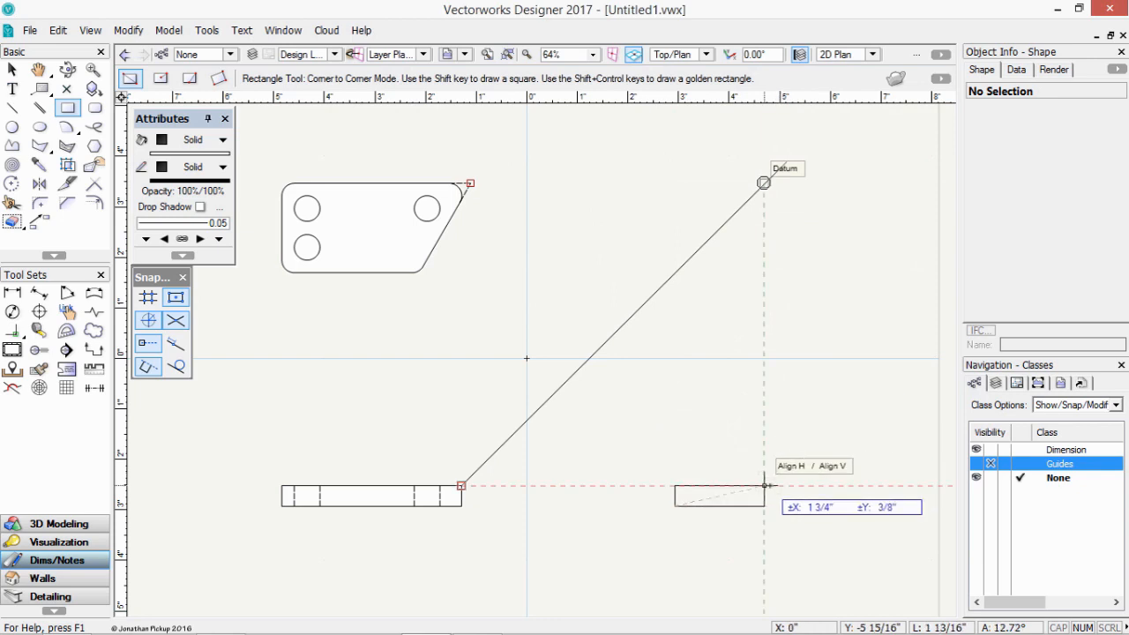
left_click(766, 484)
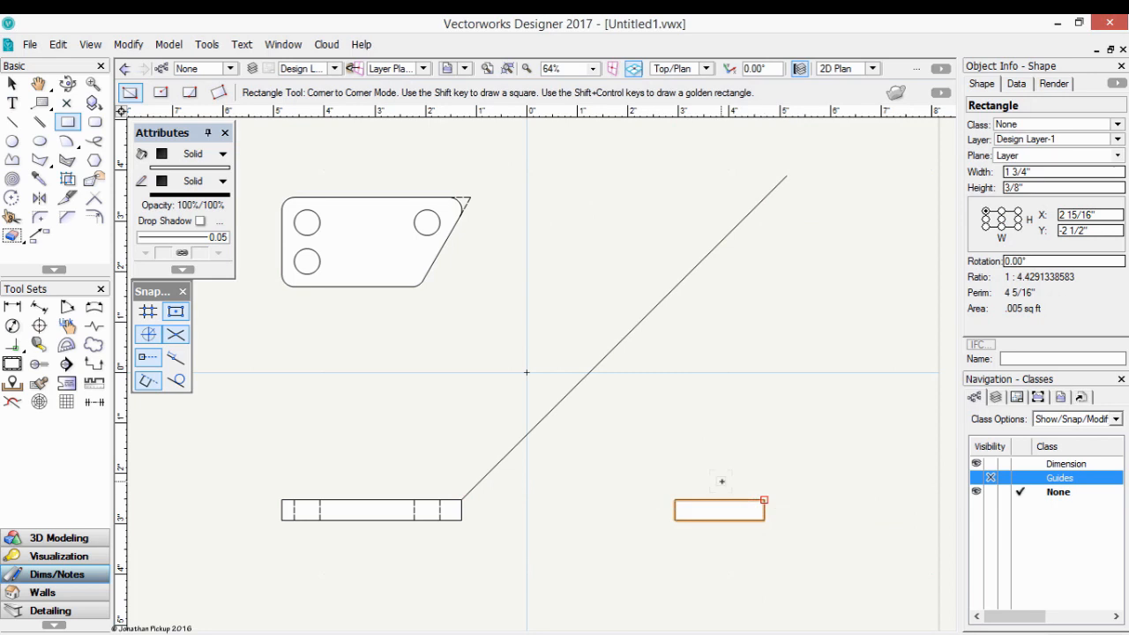
Delete the side-view rectangle and the 45° line, and make the Guides class visible.
key("x")
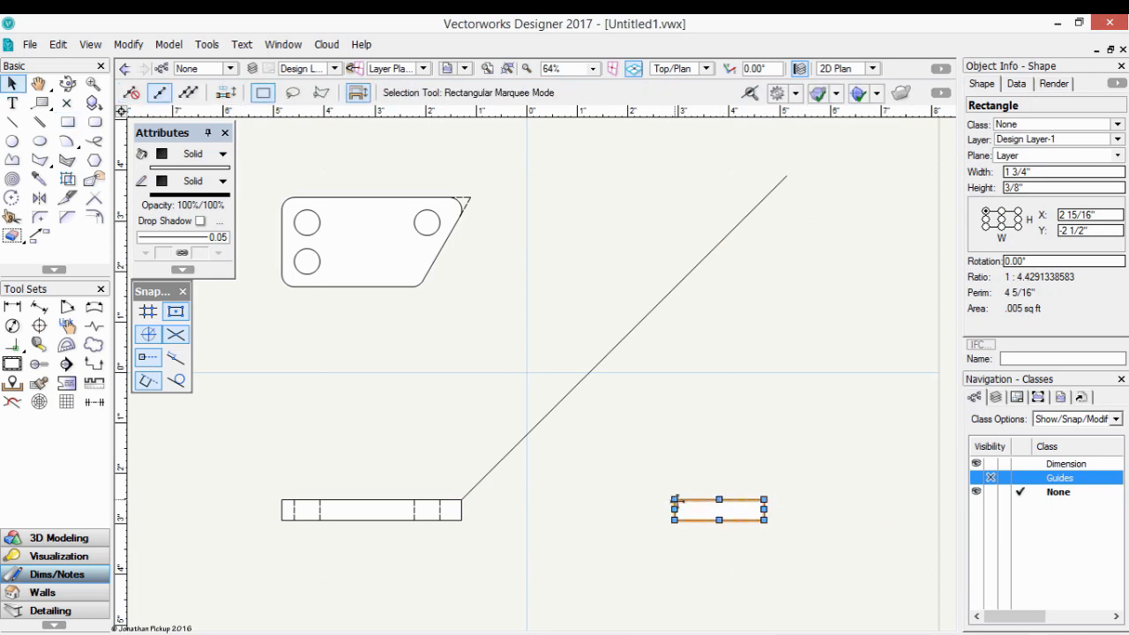
key("Delete")
left_click(610, 347)
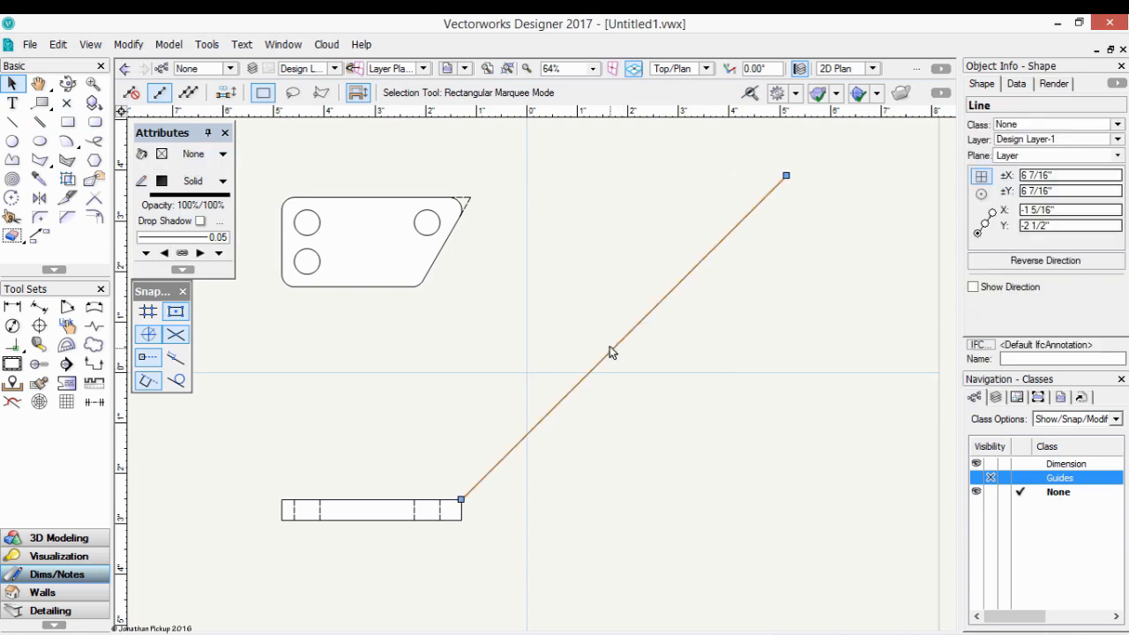
key("Delete")
left_click(976, 478)
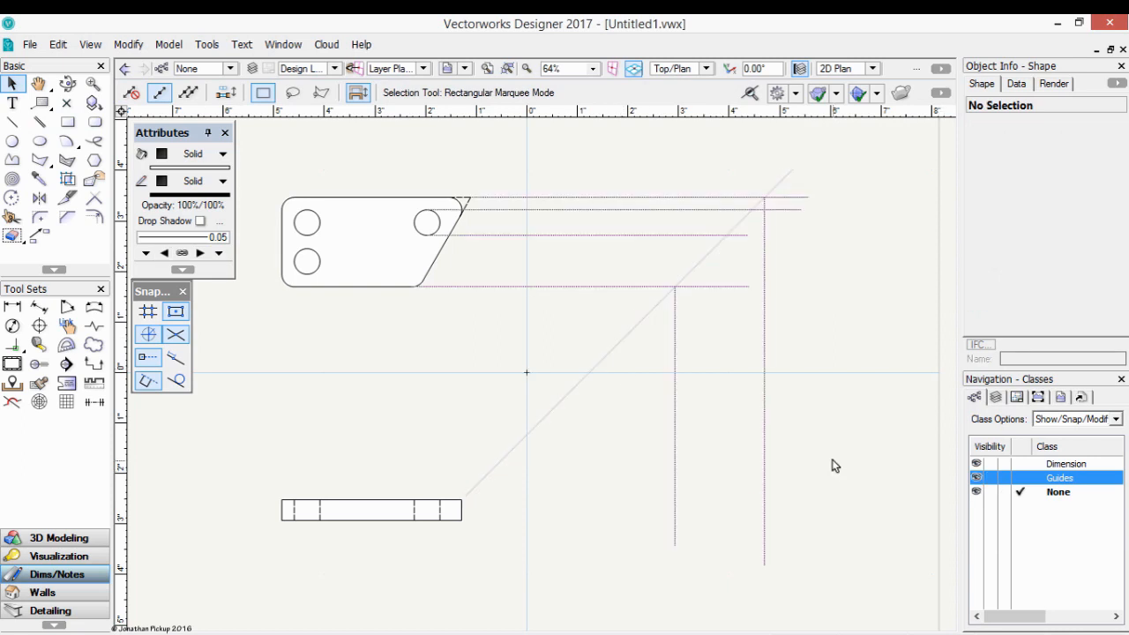